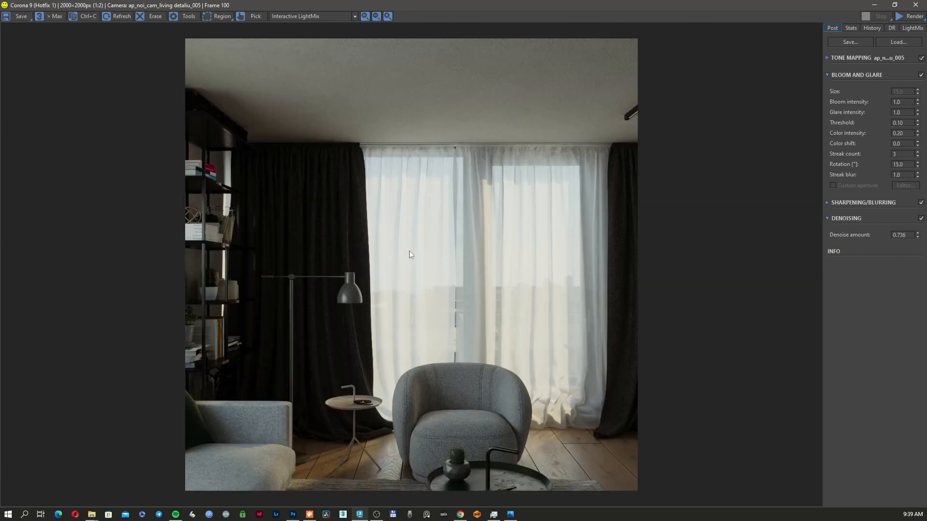
pyautogui.scroll(1, 356, 252)
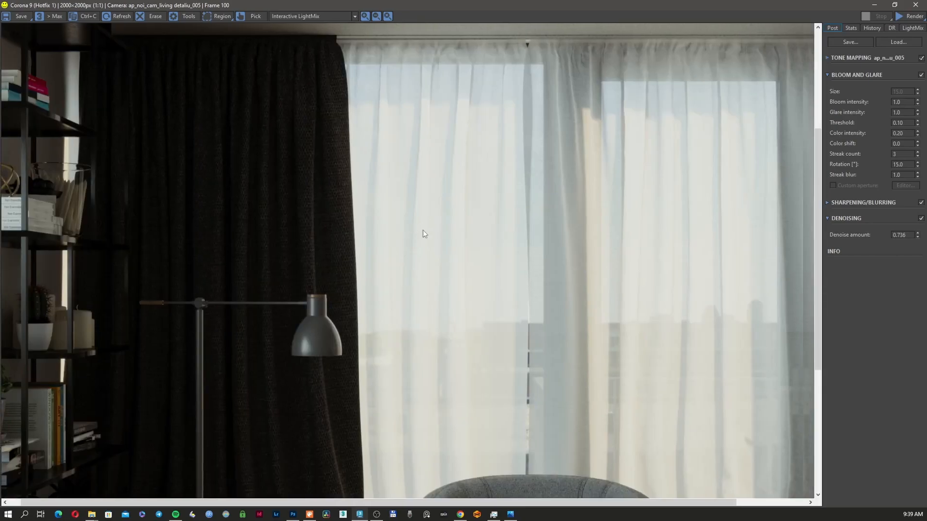
# Step: Examine the sheer and dark curtains in the finished living room render
pyautogui.moveTo(425, 232); pyautogui.dragTo(372, 277)
pyautogui.scroll(-1, 372, 277)
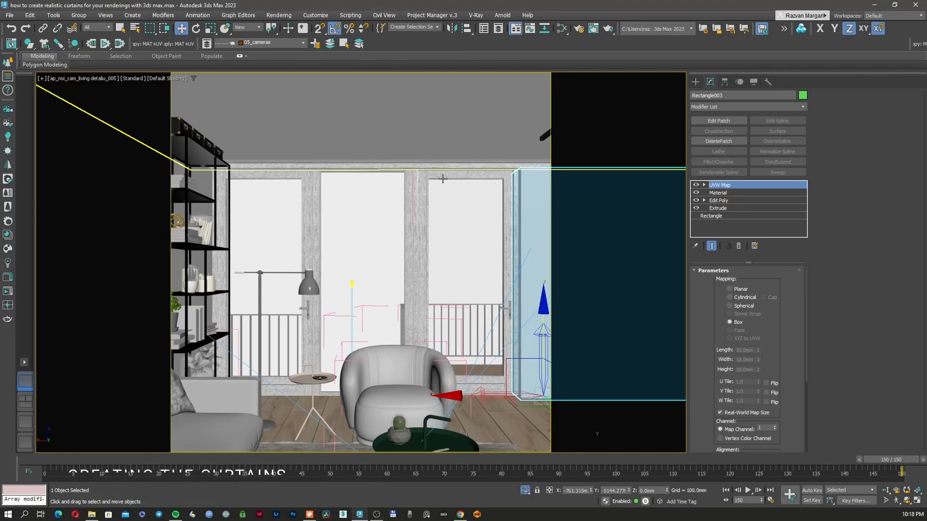
# Step: Select the living room's side wall, floor, ceiling and remaining wall together
pyautogui.click(422, 200)
pyautogui.click(402, 122)
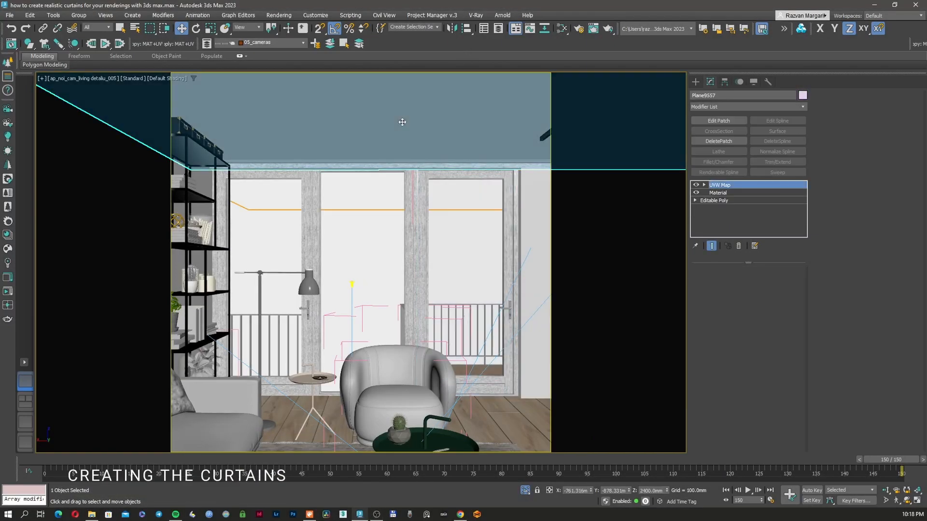
pyautogui.click(531, 218)
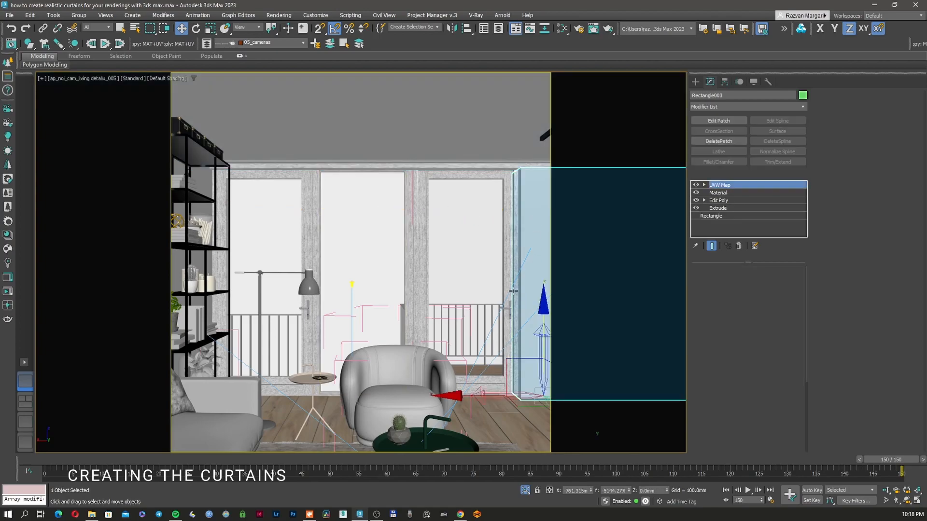
pyautogui.keyDown('ctrl'); pyautogui.click(507, 421); pyautogui.keyUp('ctrl')
pyautogui.keyDown('ctrl'); pyautogui.click(447, 140); pyautogui.keyUp('ctrl')
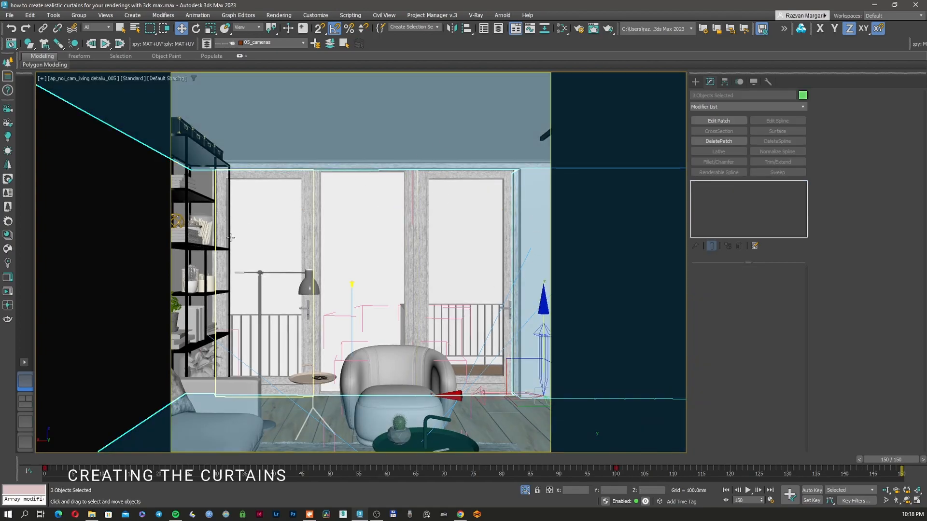
pyautogui.keyDown('ctrl'); pyautogui.click(176, 263); pyautogui.keyUp('ctrl')
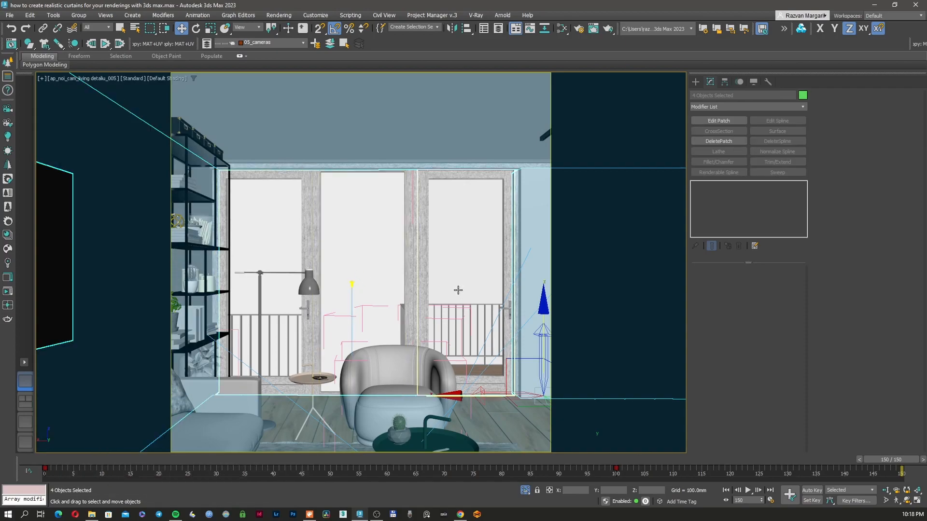
# Step: Add the two narrow partition objects near the windows to the selection and isolate the six selected objects
pyautogui.press('t')
pyautogui.press('z')
pyautogui.scroll(-3, 458, 274)
pyautogui.keyDown('alt'); pyautogui.moveTo(449, 287); pyautogui.dragTo(404, 258, button='middle'); pyautogui.keyUp('alt')
pyautogui.press('F3')
pyautogui.scroll(6, 391, 313)
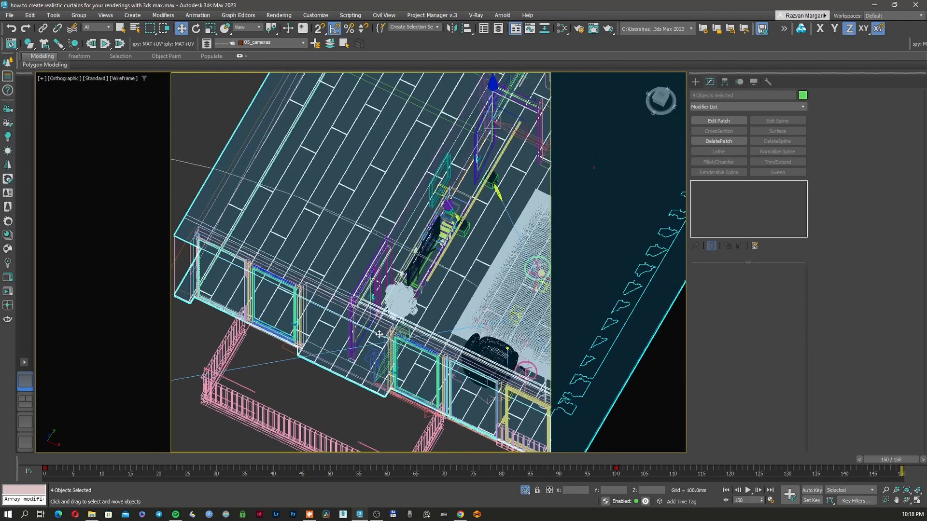
pyautogui.scroll(5, 337, 343)
pyautogui.keyDown('ctrl'); pyautogui.click(359, 381); pyautogui.keyUp('ctrl')
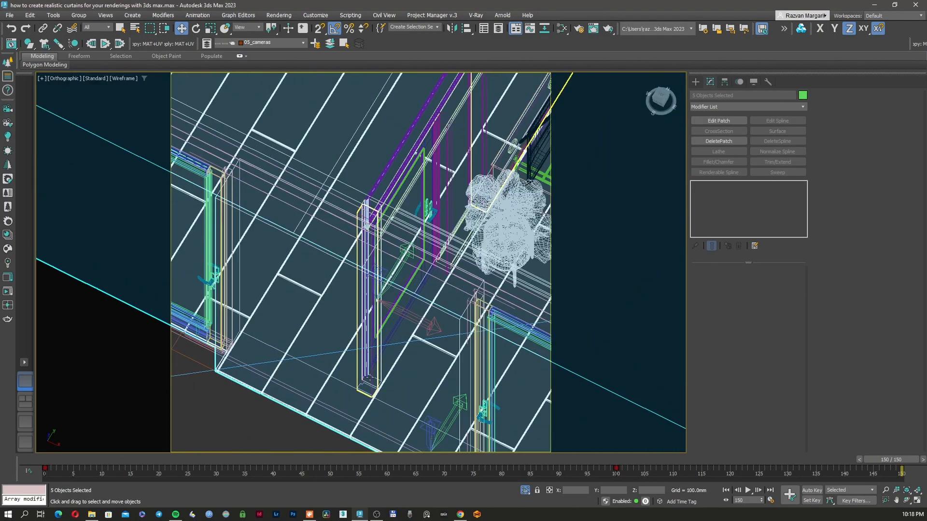
pyautogui.keyDown('ctrl'); pyautogui.click(360, 380); pyautogui.keyUp('ctrl')
pyautogui.scroll(-5, 358, 368)
pyautogui.press('F3')
pyautogui.keyDown('alt'); pyautogui.moveTo(443, 373); pyautogui.dragTo(403, 321, button='middle'); pyautogui.keyUp('alt')
pyautogui.press('F3')
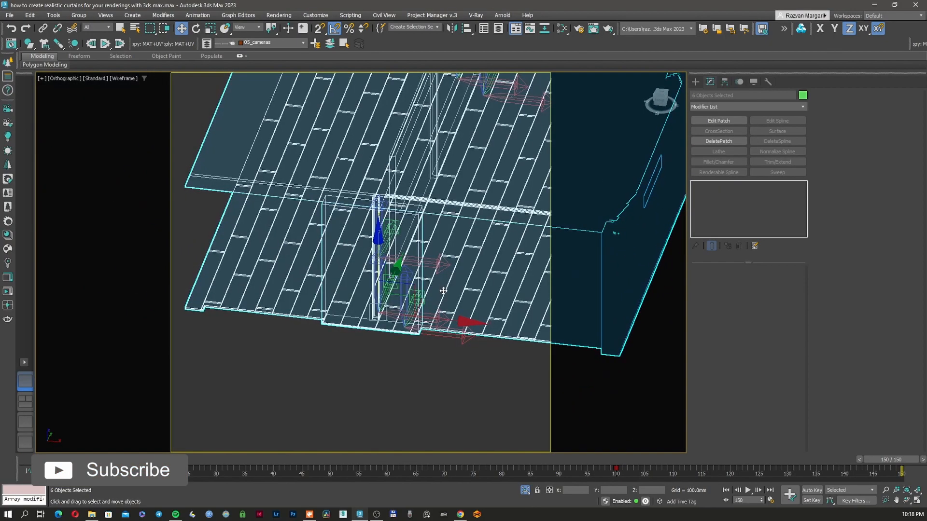
# Step: Clear the selection and set up a wireframe front view of the isolated room shell
pyautogui.press('f')
pyautogui.scroll(-4, 436, 290)
pyautogui.press('F3')
pyautogui.keyDown('alt'); pyautogui.moveTo(449, 277); pyautogui.dragTo(413, 310, button='middle'); pyautogui.keyUp('alt')
pyautogui.press('f')
pyautogui.click(442, 285)
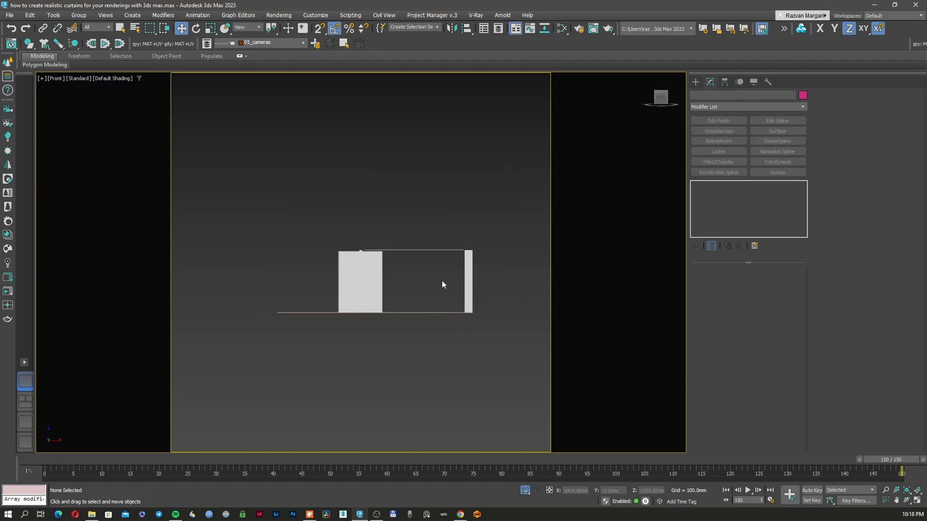
pyautogui.scroll(3, 429, 250)
pyautogui.press('F3')
pyautogui.moveTo(437, 265); pyautogui.dragTo(427, 233, button='middle')
pyautogui.scroll(-1, 431, 245)
pyautogui.scroll(1, 341, 246)
pyautogui.scroll(-1, 354, 224)
pyautogui.moveTo(354, 224); pyautogui.dragTo(329, 228, button='middle')
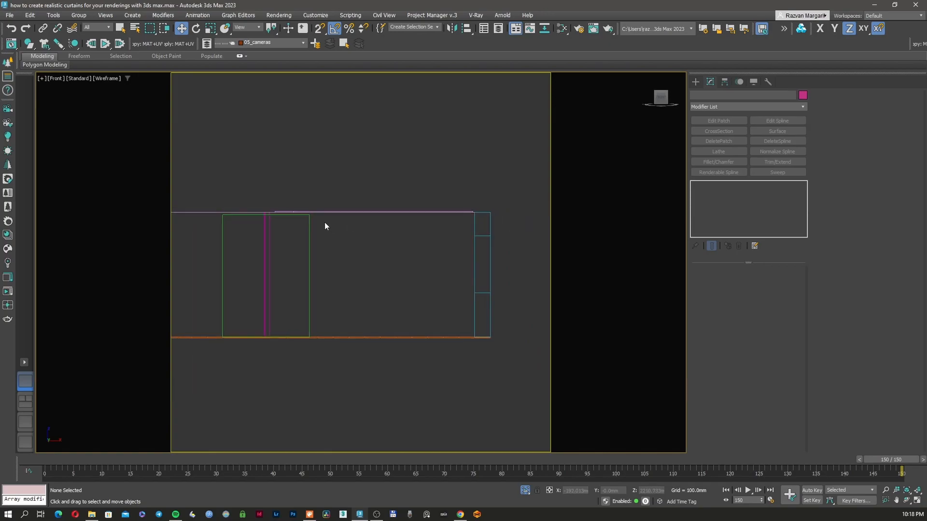
# Step: Draw a snapped rectangle spline in the front view, from the ceiling at the side wall to the floor near the partition
pyautogui.click(695, 81)
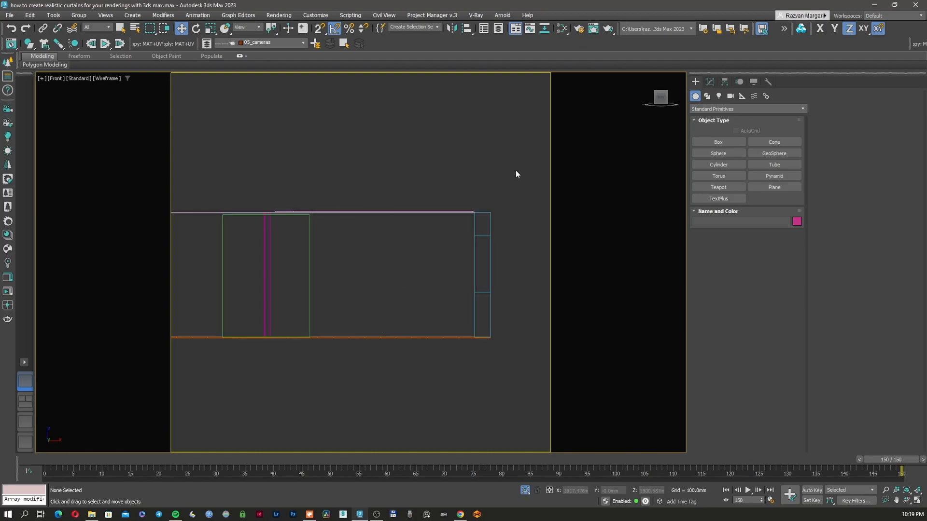
pyautogui.click(706, 97)
pyautogui.click(781, 154)
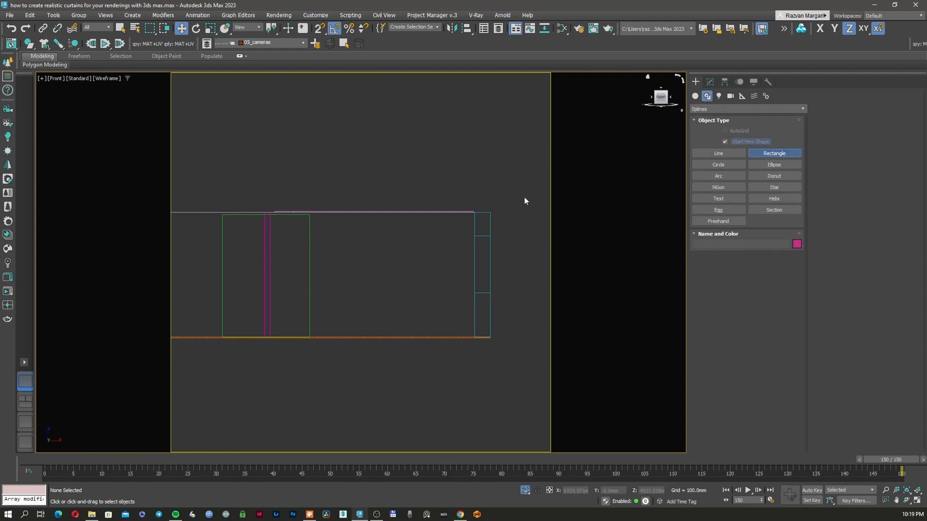
pyautogui.scroll(5, 468, 211)
pyautogui.press('s')
pyautogui.scroll(-4, 434, 240)
pyautogui.moveTo(478, 211)
pyautogui.mouseDown()
pyautogui.moveTo(425, 255)
pyautogui.moveTo(271, 324)
pyautogui.moveTo(428, 240)
pyautogui.mouseUp()
pyautogui.moveTo(271, 324); pyautogui.dragTo(428, 240, button='middle')
pyautogui.moveTo(428, 240)
pyautogui.mouseDown()
pyautogui.moveTo(356, 283)
pyautogui.moveTo(331, 364)
pyautogui.moveTo(320, 358)
pyautogui.mouseUp()
pyautogui.scroll(4, 356, 283)
pyautogui.scroll(-2, 330, 362)
pyautogui.scroll(2, 330, 361)
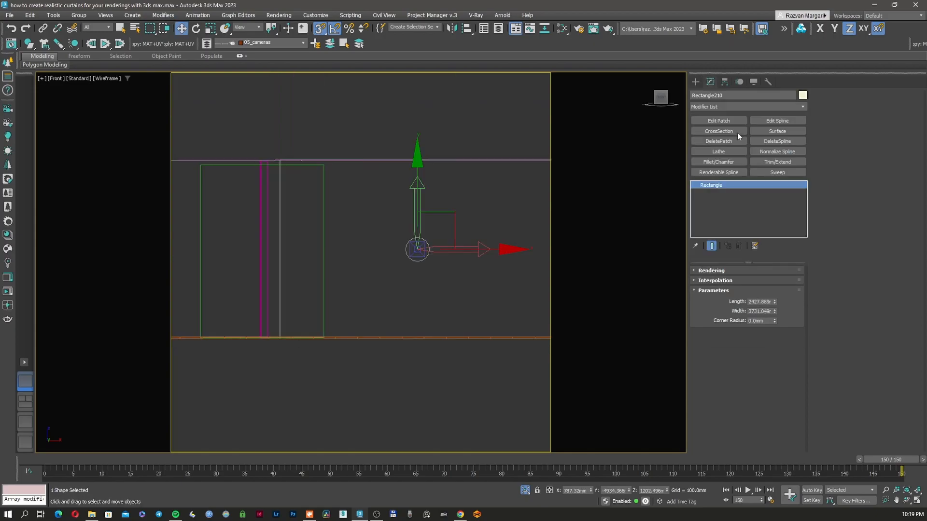
# Step: Add an Edit Spline modifier to the rectangle and convert all four vertices to corner type
pyautogui.click(767, 125)
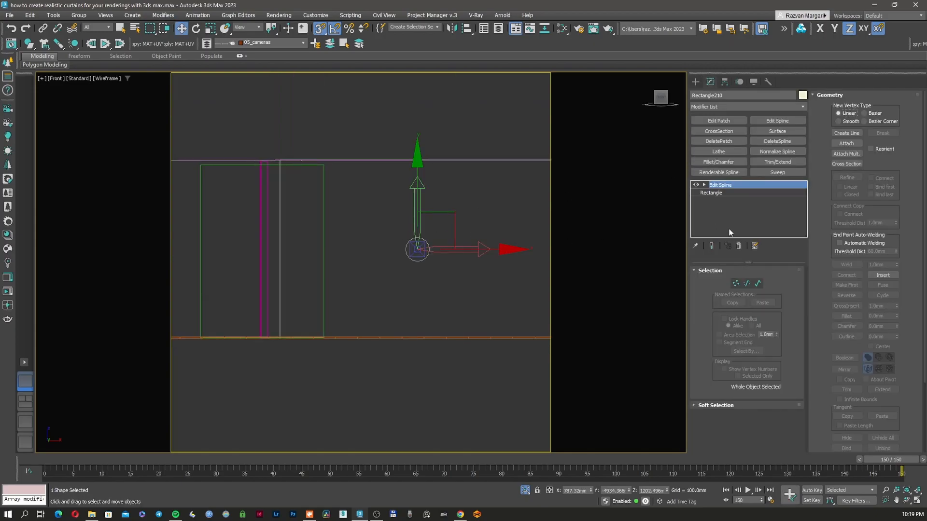
pyautogui.click(736, 284)
pyautogui.moveTo(277, 290); pyautogui.dragTo(269, 264, button='middle')
pyautogui.moveTo(330, 293); pyautogui.dragTo(329, 289, button='middle')
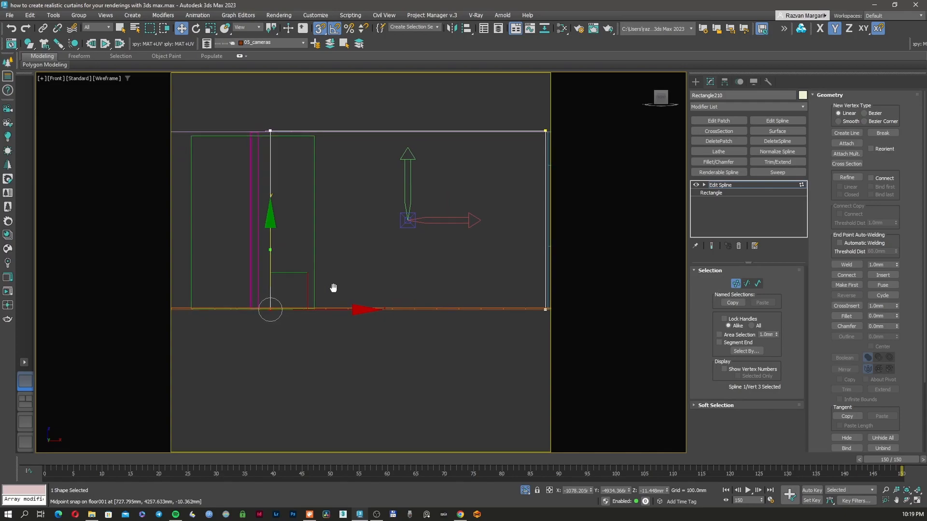
pyautogui.hotkey('ctrl', 'a')
pyautogui.rightClick(396, 259)
pyautogui.click(383, 205)
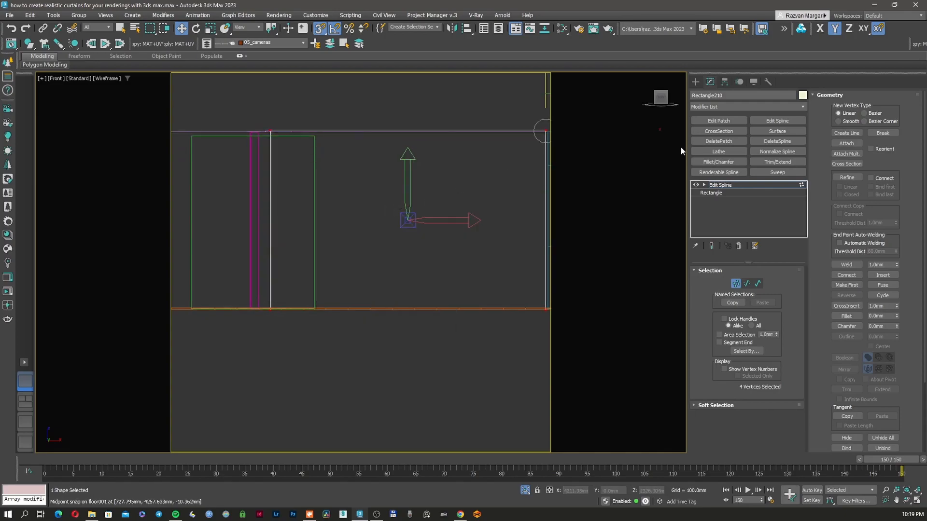
# Step: Move the rectangle's two vertices beside the side wall slightly inward to leave a small gap, and turn snapping off
pyautogui.moveTo(497, 95); pyautogui.dragTo(538, 334)
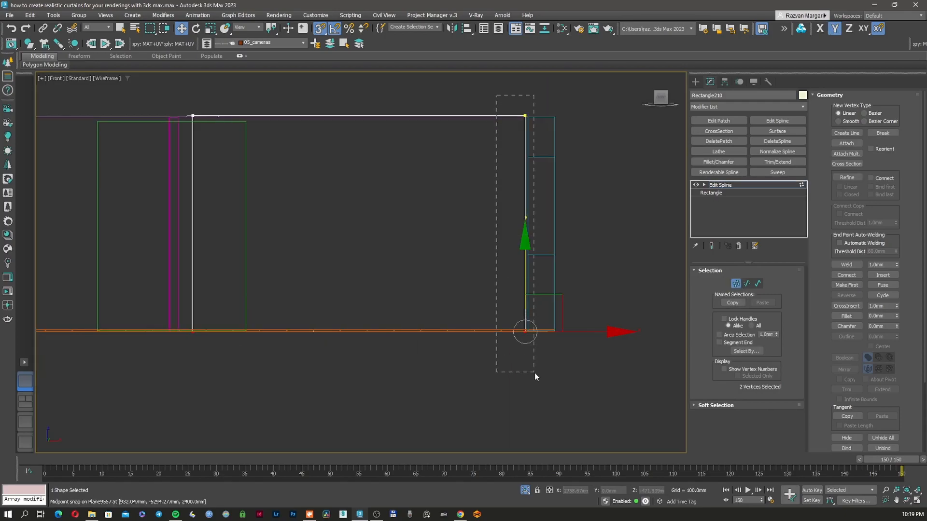
pyautogui.moveTo(534, 373); pyautogui.dragTo(534, 373)
pyautogui.scroll(3, 521, 331)
pyautogui.moveTo(564, 332); pyautogui.dragTo(502, 373)
pyautogui.scroll(-4, 502, 369)
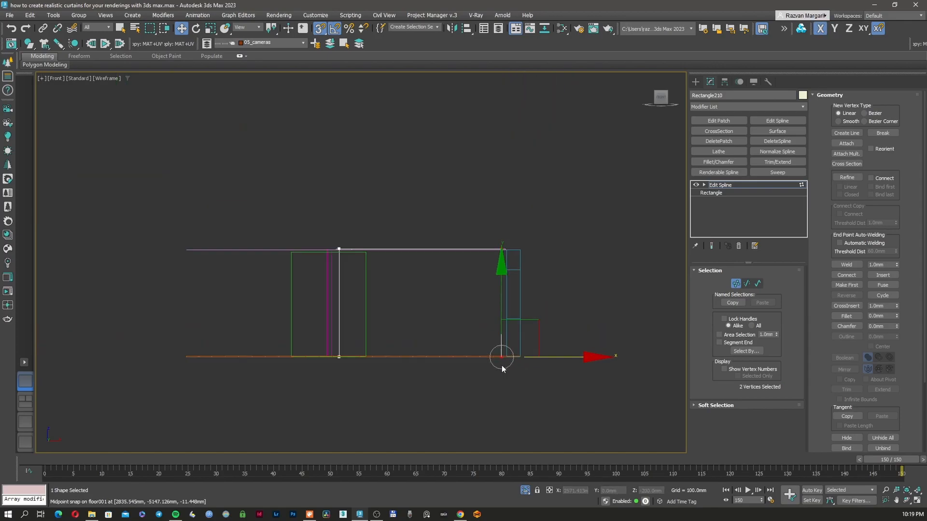
pyautogui.scroll(6, 510, 368)
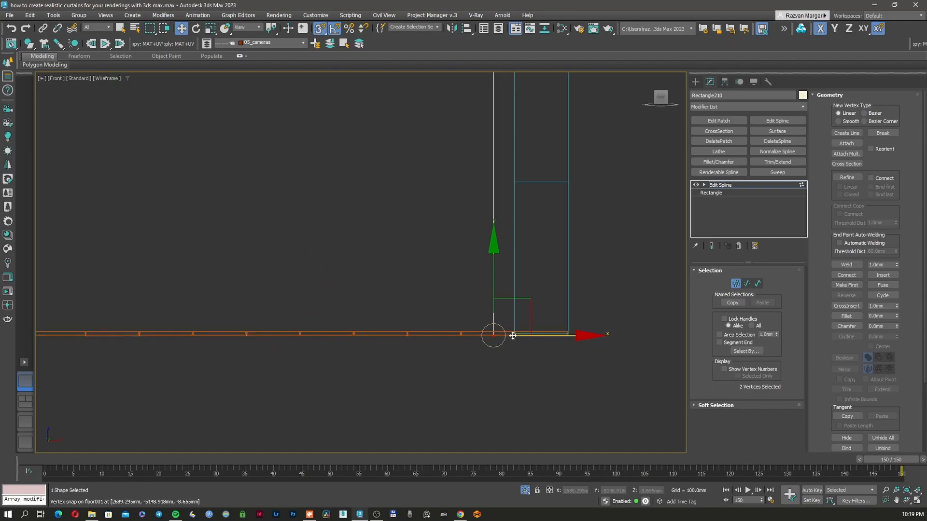
pyautogui.click(331, 31)
pyautogui.click(322, 30)
pyautogui.scroll(-7, 459, 296)
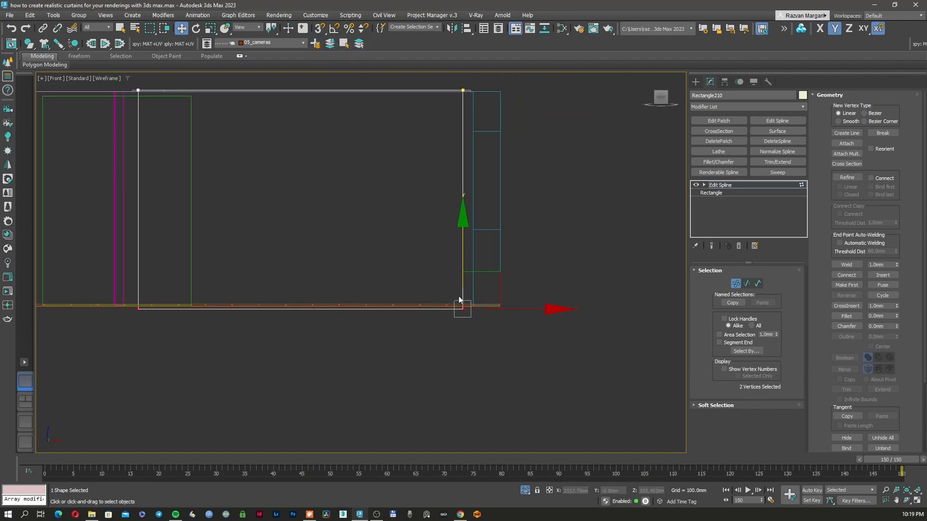
pyautogui.moveTo(343, 267); pyautogui.dragTo(382, 299, button='middle')
pyautogui.moveTo(307, 264); pyautogui.dragTo(411, 268, button='middle')
# Step: Leave vertex editing and move the whole rectangle about 10 mm along Y in the top view, into the narrow ceiling track
pyautogui.click(736, 284)
pyautogui.scroll(2, 432, 278)
pyautogui.press('t')
pyautogui.press('z')
pyautogui.scroll(-2, 421, 268)
pyautogui.scroll(6, 411, 268)
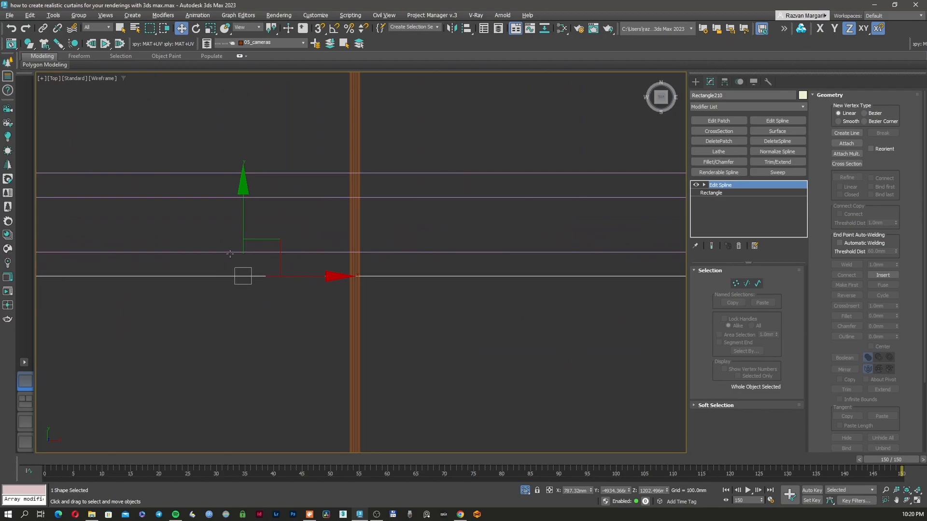
pyautogui.moveTo(241, 222); pyautogui.dragTo(245, 209)
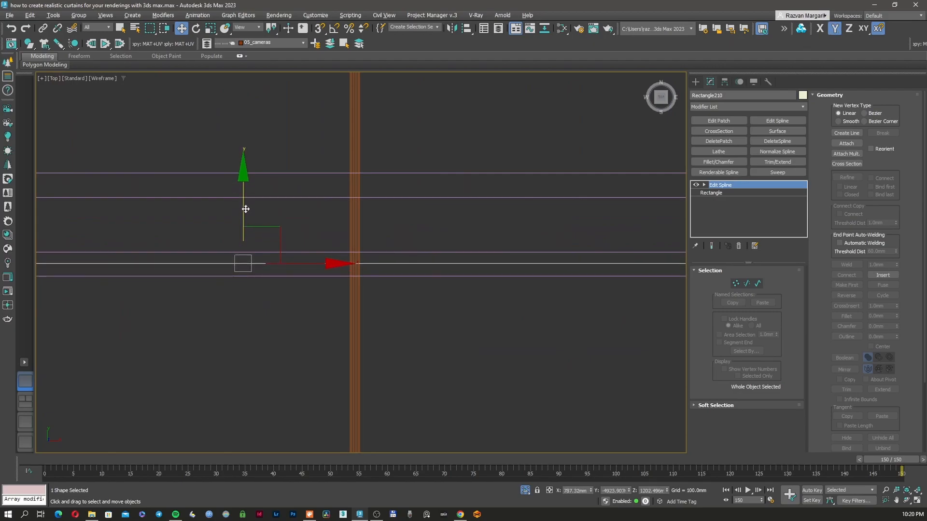
# Step: Apply a Garment Maker modifier to the rectangle, set its density to 0.35 and inspect the resulting mesh up close
pyautogui.scroll(-3, 246, 211)
pyautogui.press('f')
pyautogui.scroll(-4, 285, 250)
pyautogui.scroll(2, 288, 250)
pyautogui.moveTo(287, 251); pyautogui.dragTo(308, 249, button='middle')
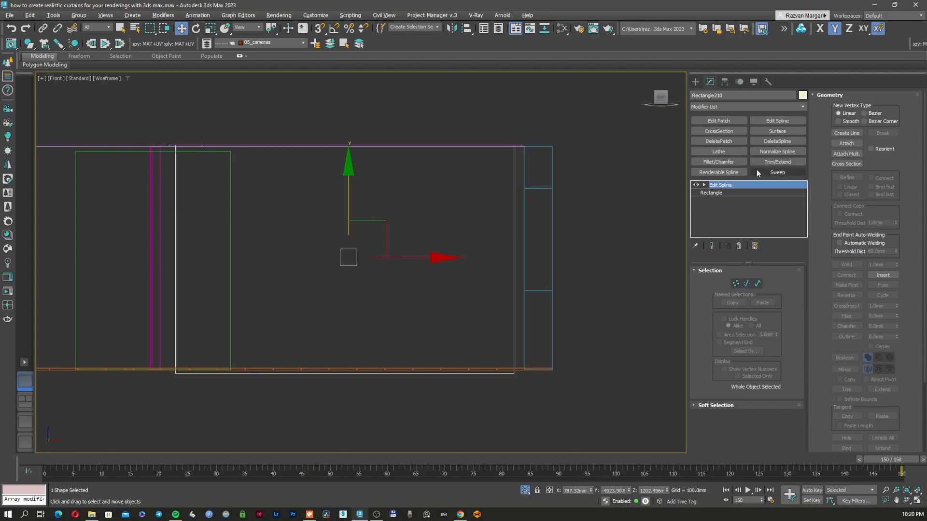
pyautogui.click(749, 107)
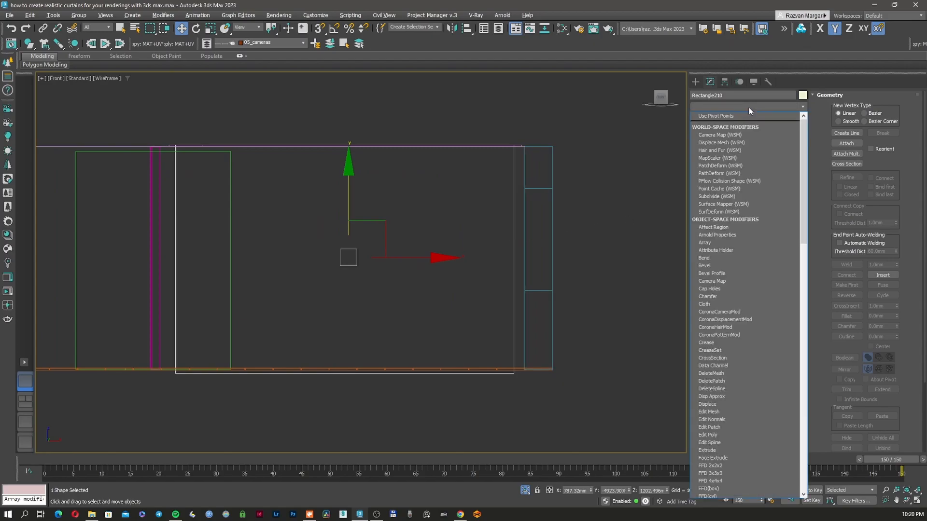
pyautogui.press('g')
pyautogui.click(745, 114)
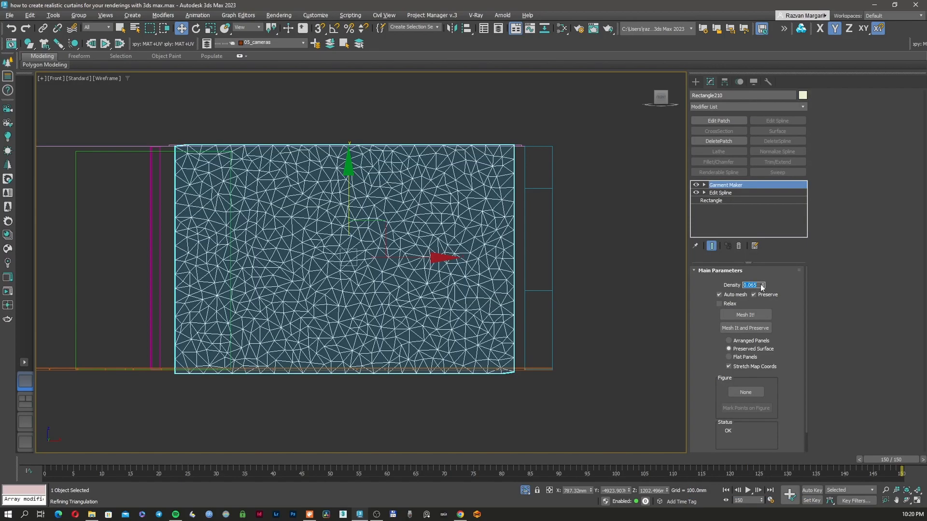
pyautogui.press('Return')
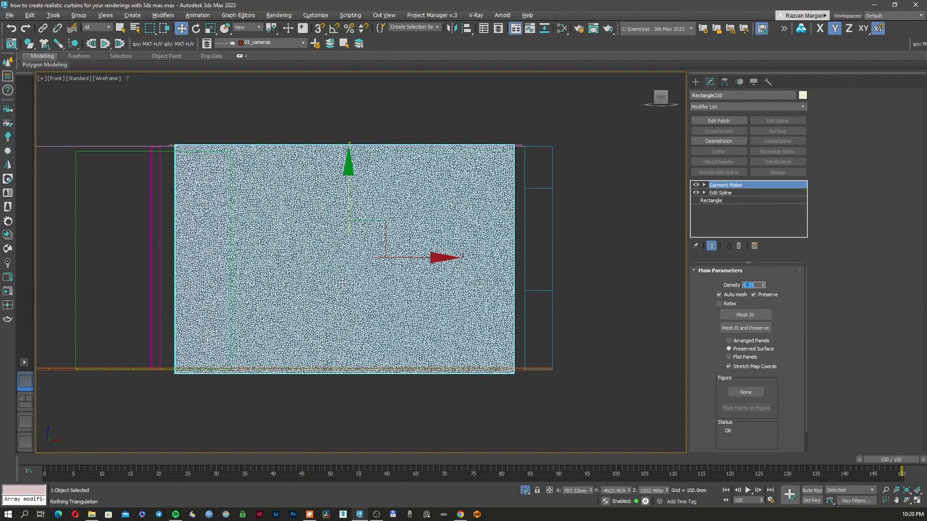
pyautogui.click(357, 118)
pyautogui.scroll(5, 447, 128)
pyautogui.scroll(-1, 529, 169)
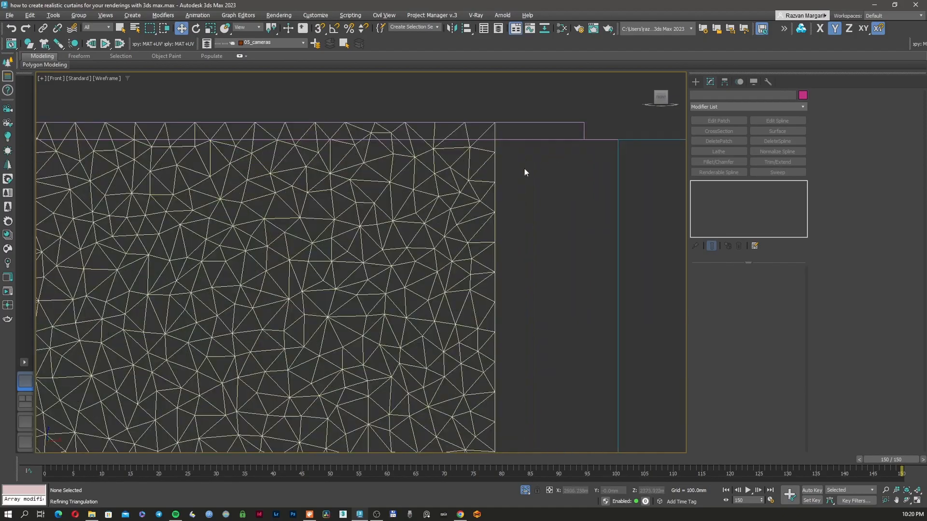
pyautogui.scroll(-4, 519, 172)
pyautogui.scroll(3, 509, 181)
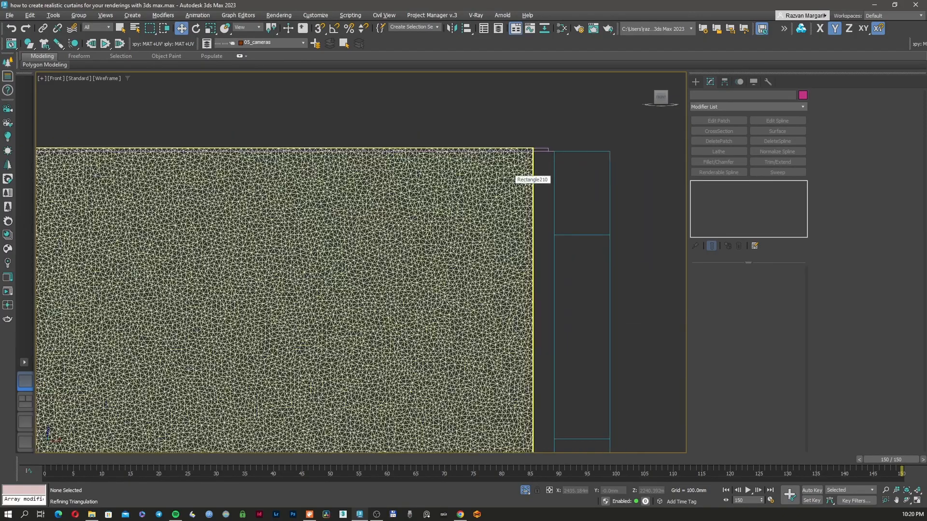
pyautogui.scroll(-3, 509, 180)
# Step: Create a box across the top edge of the curtain mesh, about 3750 mm wide and 112 mm high
pyautogui.click(693, 82)
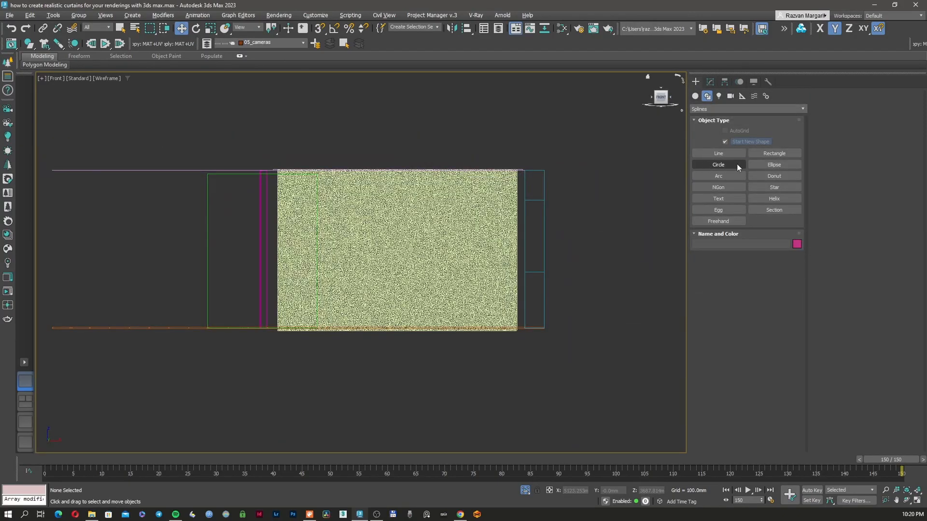
pyautogui.click(714, 82)
pyautogui.click(696, 81)
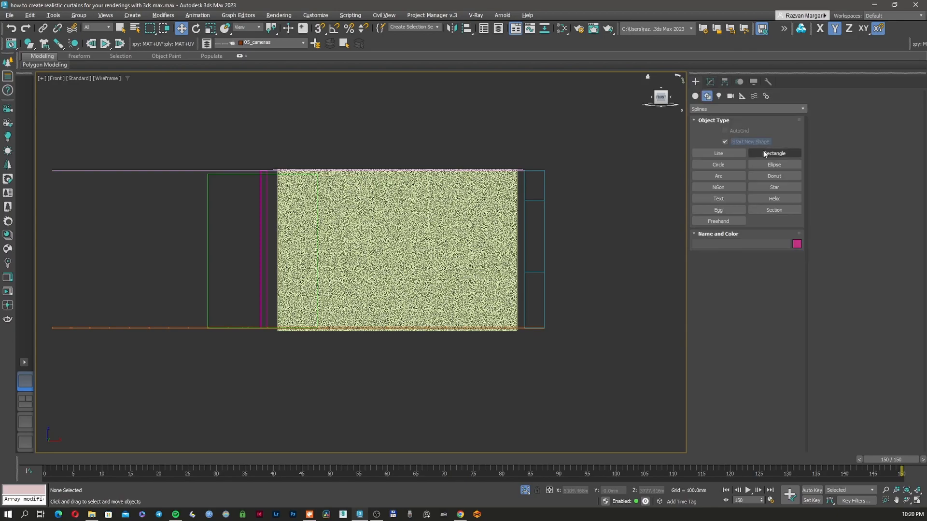
pyautogui.click(724, 142)
pyautogui.scroll(4, 599, 147)
pyautogui.scroll(-3, 599, 148)
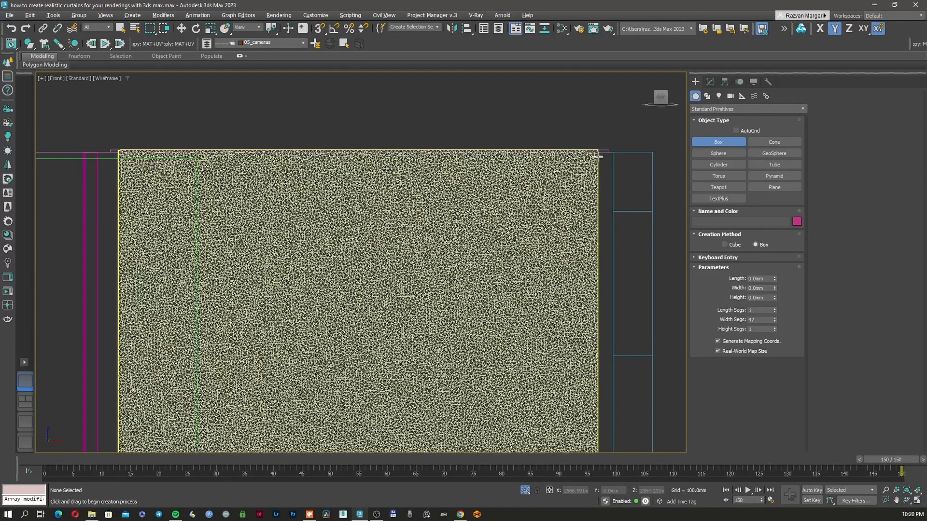
pyautogui.moveTo(602, 148); pyautogui.dragTo(253, 162)
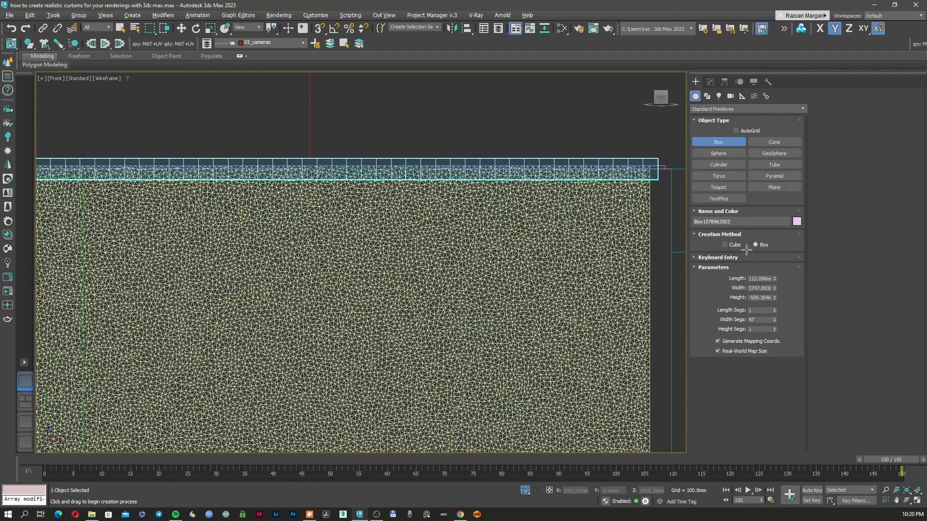
pyautogui.click(539, 141)
# Step: Move the box along Y in the top view until it sits over the curtain mesh's top edge
pyautogui.scroll(-3, 490, 172)
pyautogui.keyDown('alt'); pyautogui.moveTo(418, 178); pyautogui.dragTo(390, 178, button='middle'); pyautogui.keyUp('alt')
pyautogui.press('w')
pyautogui.moveTo(311, 140); pyautogui.dragTo(517, 241)
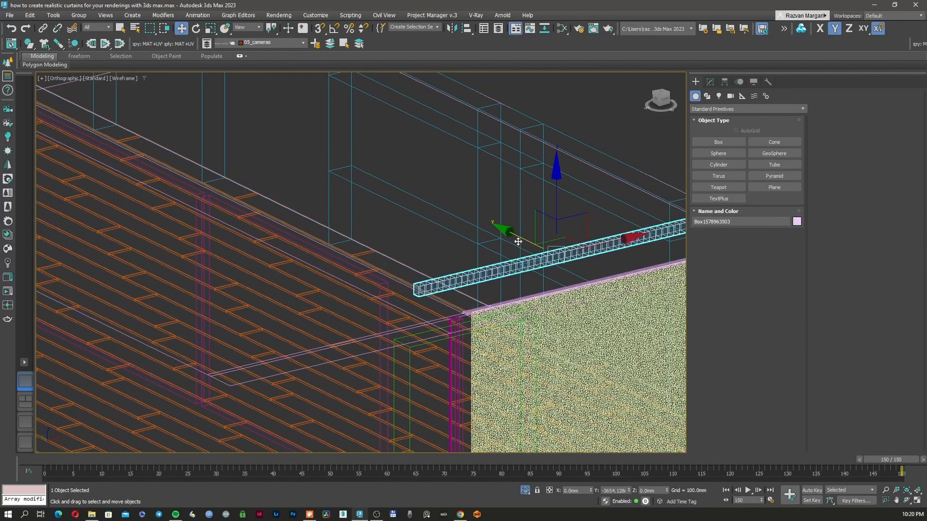
pyautogui.press('t')
pyautogui.scroll(-4, 442, 232)
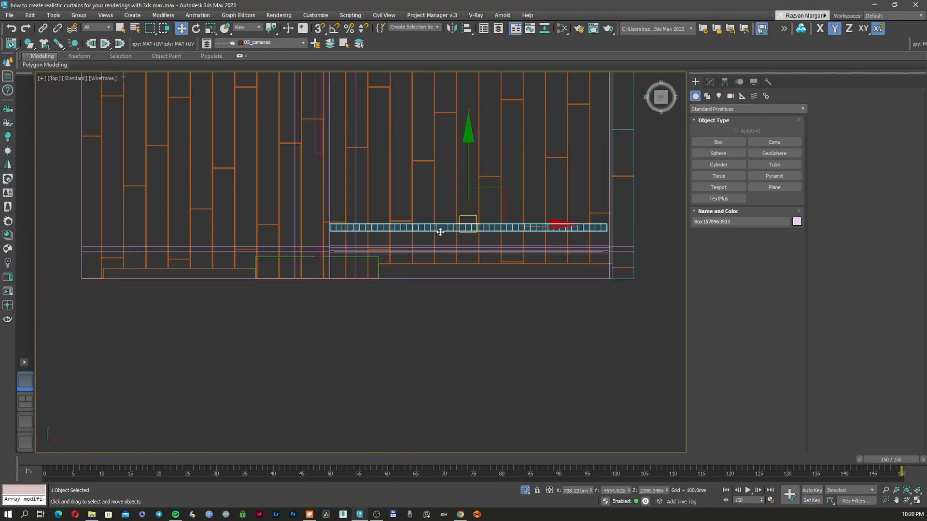
pyautogui.scroll(5, 443, 232)
pyautogui.moveTo(531, 146); pyautogui.dragTo(527, 216)
pyautogui.press('f')
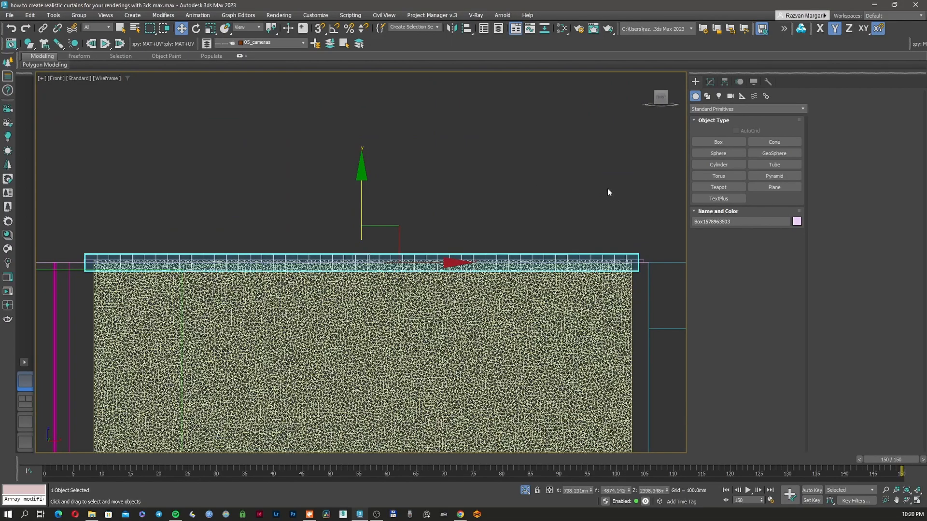
# Step: Move the box up about 37 mm in the front view so it only slightly overlaps the curtain mesh's top edge
pyautogui.click(581, 199)
pyautogui.scroll(2, 638, 270)
pyautogui.click(633, 266)
pyautogui.scroll(-1, 520, 252)
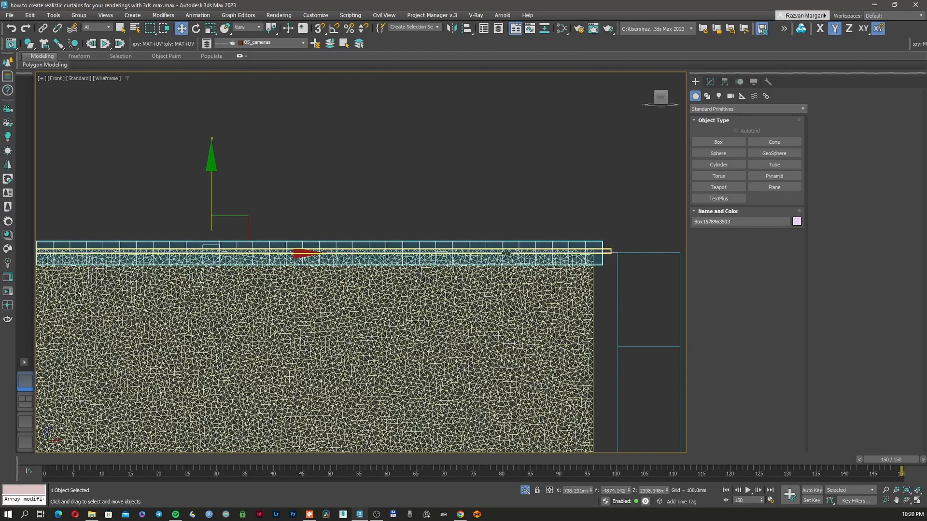
pyautogui.moveTo(212, 191); pyautogui.dragTo(213, 183)
# Step: Try 48 width segments on the box and compare the box and curtain mesh in shaded and wireframe display
pyautogui.click(709, 82)
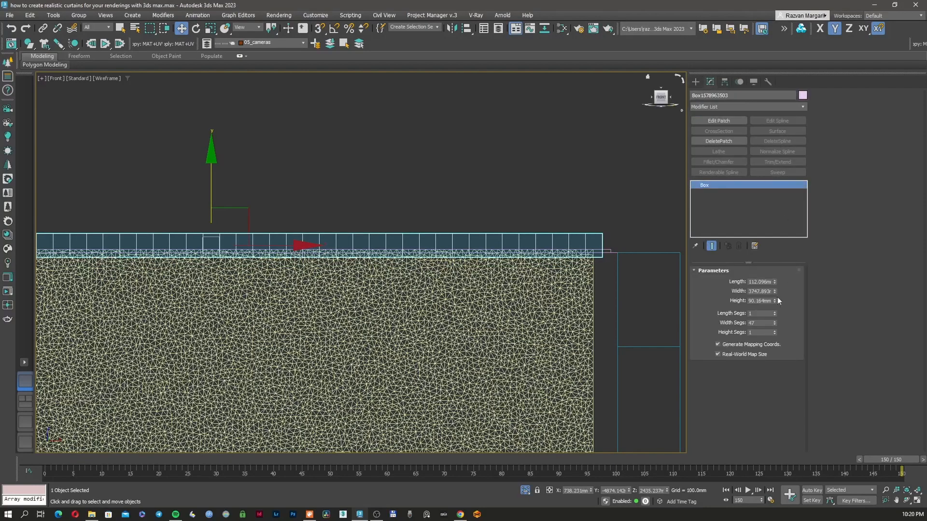
pyautogui.click(775, 321)
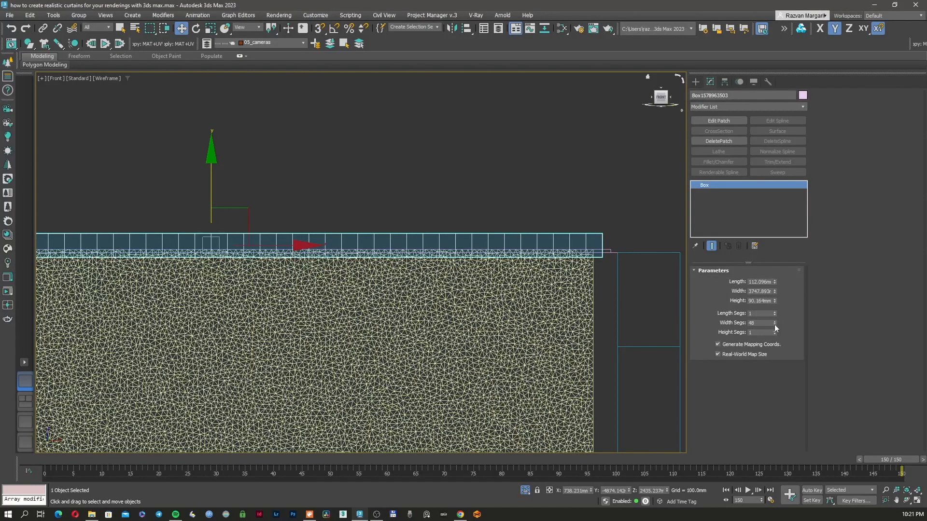
pyautogui.scroll(-3, 459, 250)
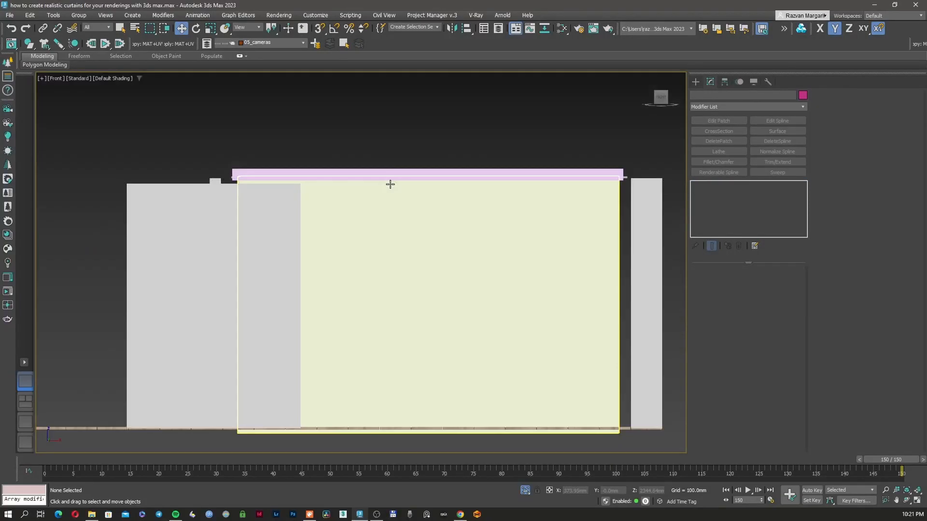
pyautogui.click(390, 184)
pyautogui.press('F3')
pyautogui.click(453, 171)
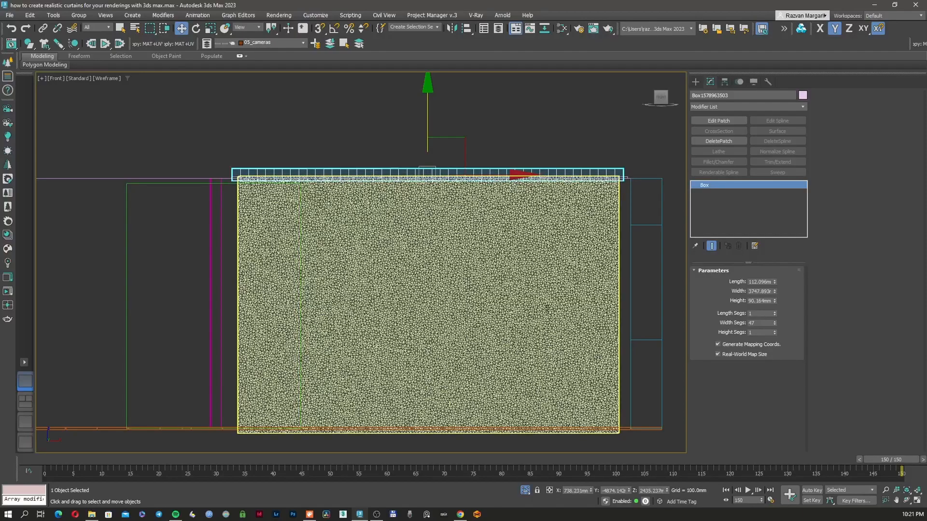
pyautogui.moveTo(352, 313); pyautogui.dragTo(403, 284, button='middle')
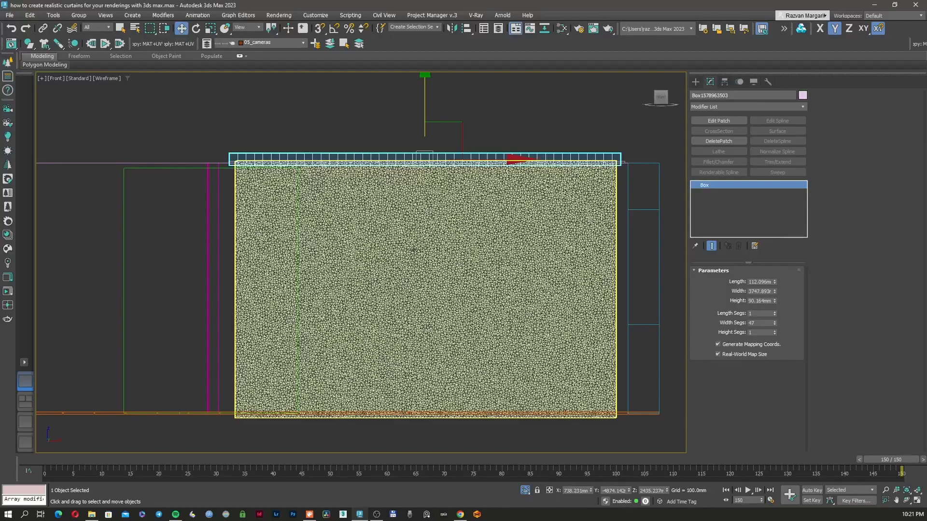
# Step: Return the timeline to frame 0 with the box over the curtain in view
pyautogui.moveTo(891, 459); pyautogui.dragTo(17, 447)
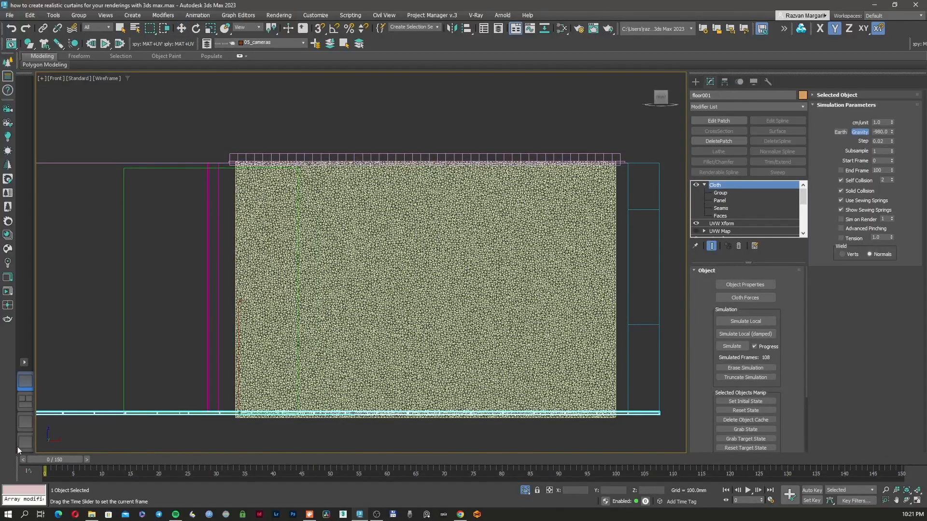
pyautogui.click(167, 437)
pyautogui.click(388, 155)
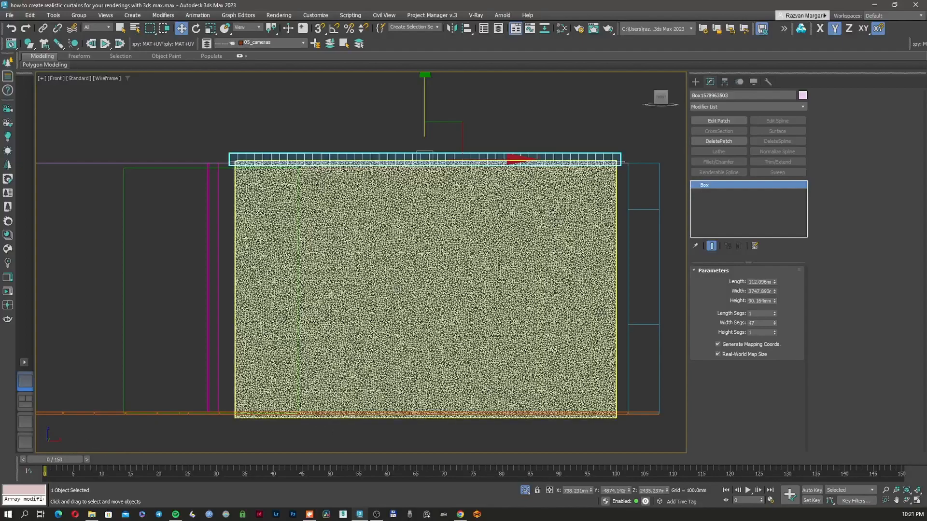
pyautogui.click(411, 139)
# Step: Rename the box as hanger and the meshed rectangle as curtain
pyautogui.click(412, 153)
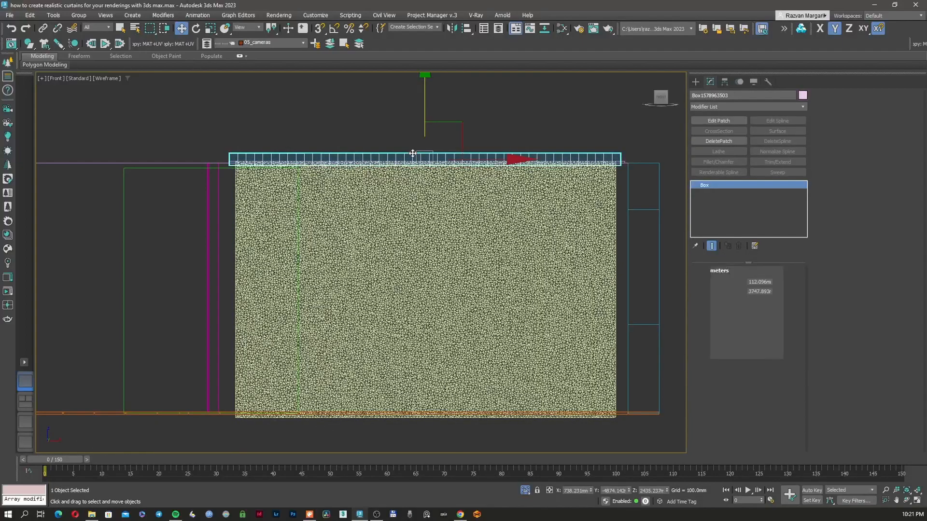
pyautogui.click(740, 93)
pyautogui.doubleClick(727, 95)
pyautogui.write('hanger')
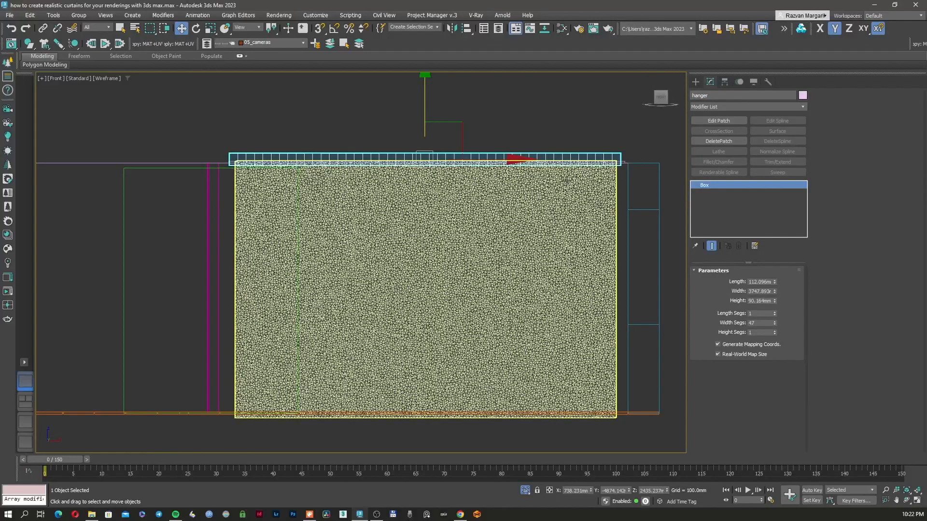
pyautogui.click(564, 180)
pyautogui.write('curtain')
pyautogui.press('Return')
# Step: Animate the hanger with Auto Key so that it scales to 50% along its local X axis at frame 100
pyautogui.moveTo(484, 207); pyautogui.dragTo(445, 201, button='middle')
pyautogui.click(376, 148)
pyautogui.press('n')
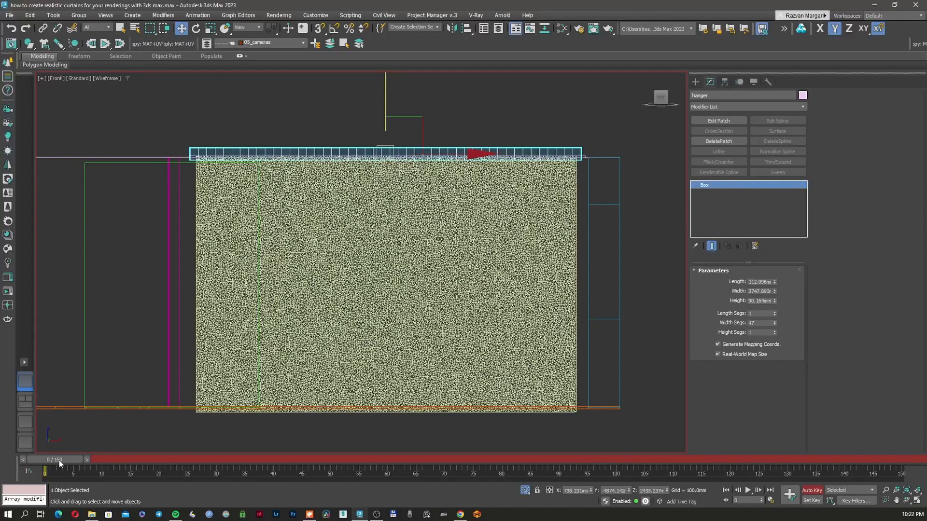
pyautogui.moveTo(60, 463); pyautogui.dragTo(624, 450)
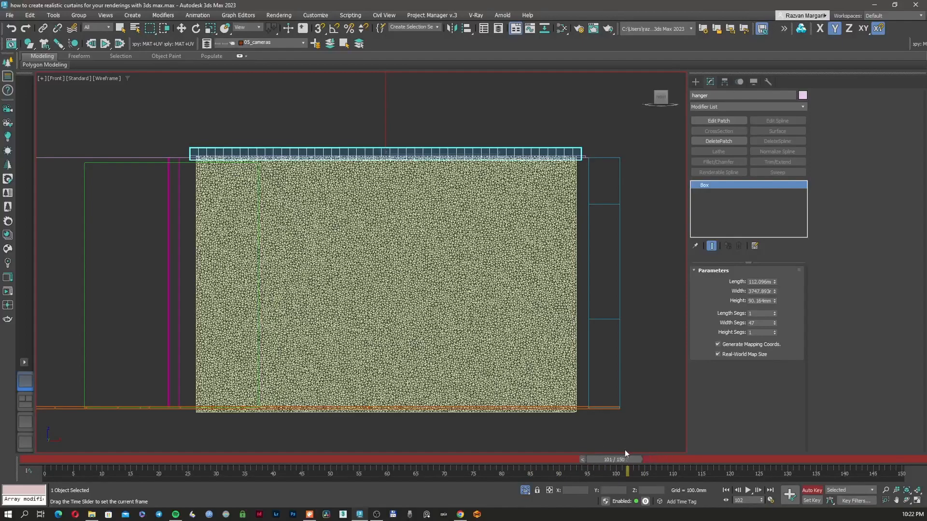
pyautogui.rightClick(211, 33)
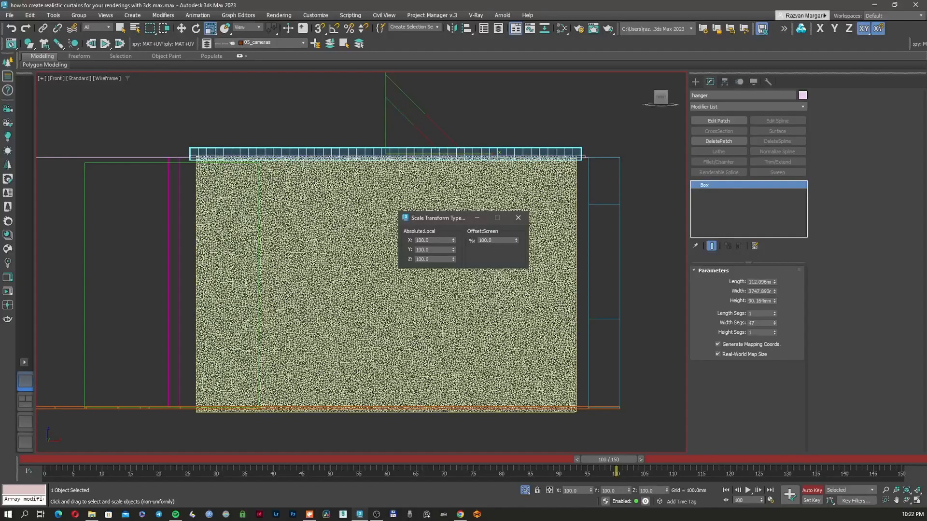
pyautogui.doubleClick(434, 240)
pyautogui.write('50')
pyautogui.press('Return')
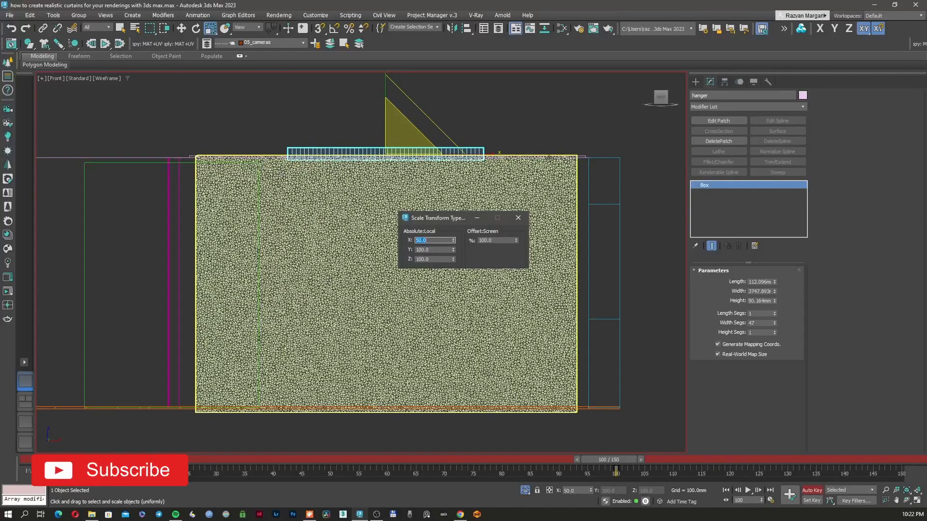
pyautogui.click(516, 219)
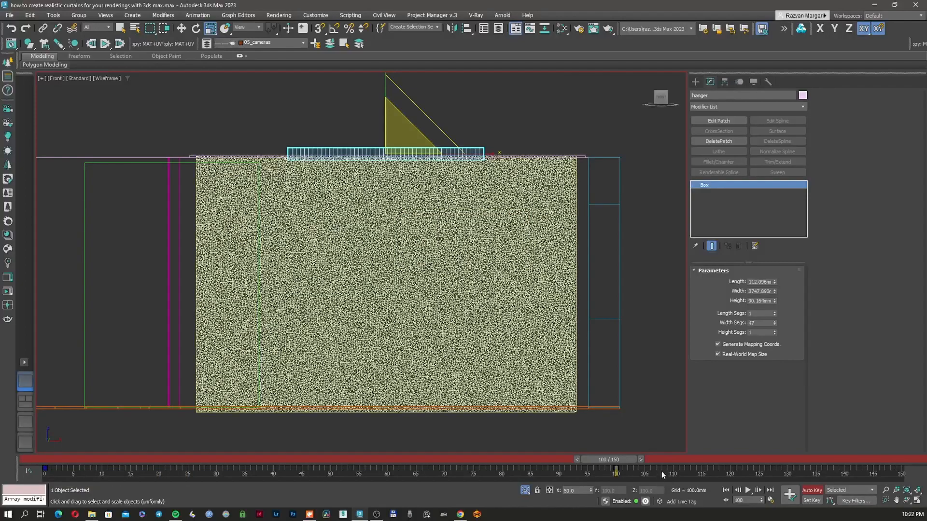
# Step: Check the timeline around frame 100, deselect the hanger and turn off Auto Key
pyautogui.moveTo(617, 458)
pyautogui.mouseDown()
pyautogui.moveTo(45, 470)
pyautogui.moveTo(635, 439)
pyautogui.moveTo(626, 443)
pyautogui.mouseUp()
pyautogui.moveTo(609, 459); pyautogui.dragTo(624, 441)
pyautogui.press('r')
pyautogui.click(503, 143)
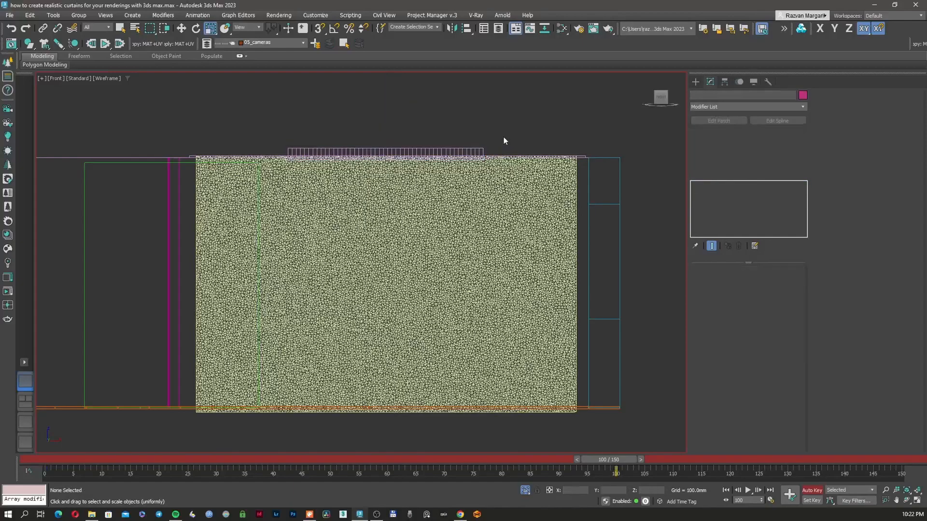
pyautogui.press('n')
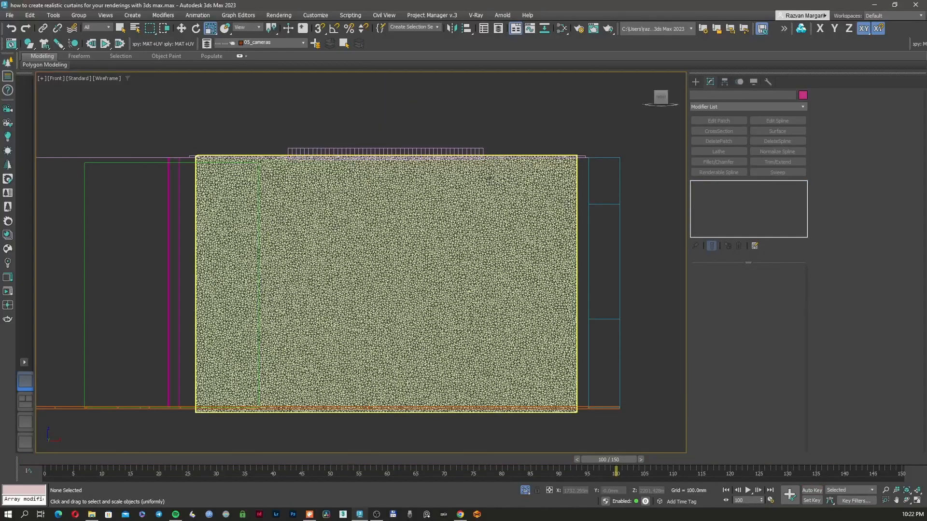
# Step: Apply a Cloth modifier to the curtain on top of its Garment Maker modifier
pyautogui.click(489, 178)
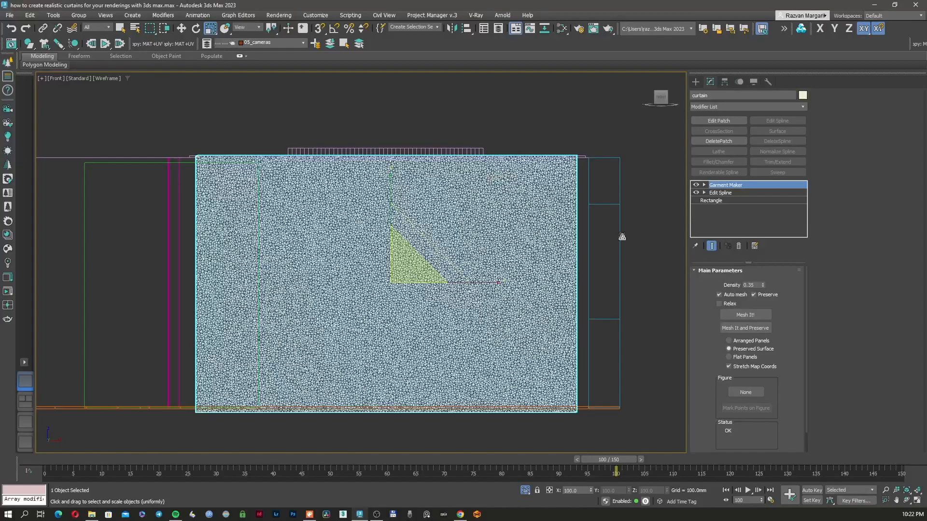
pyautogui.click(554, 136)
pyautogui.click(518, 185)
pyautogui.click(728, 107)
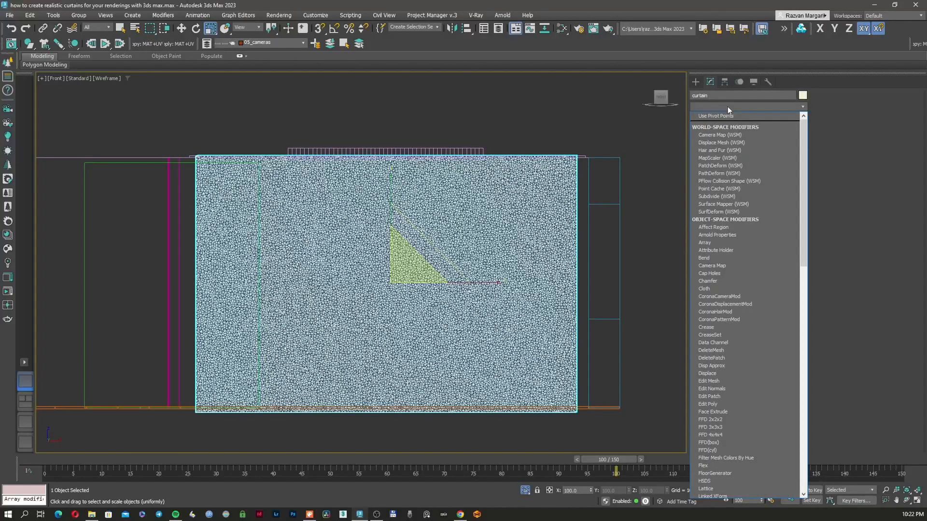
pyautogui.write('cloth')
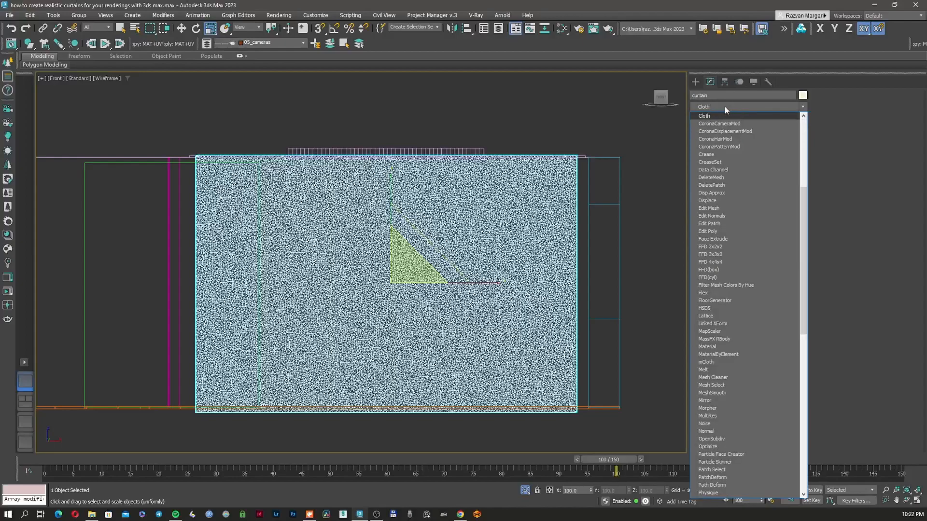
pyautogui.press('Return')
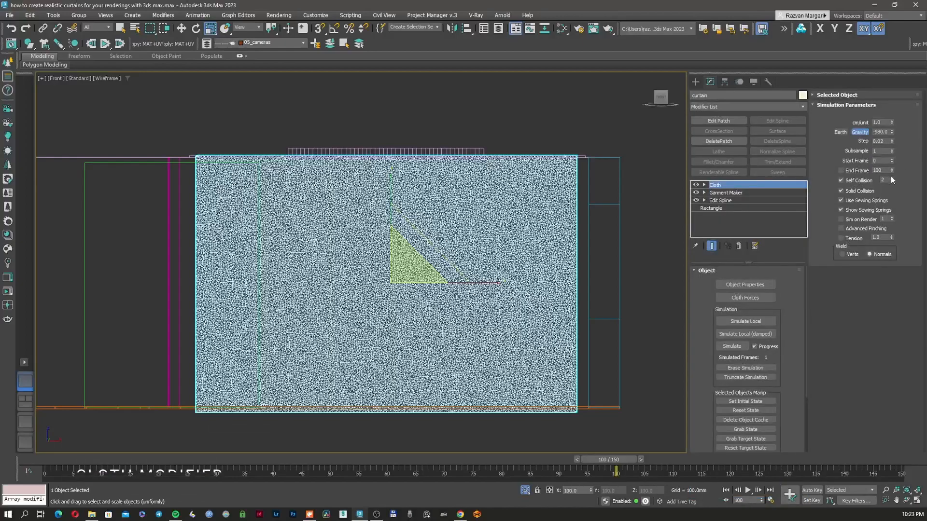
# Step: Keep self collision enabled in the curtain's cloth simulation and set its value to 3
pyautogui.click(842, 181)
pyautogui.click(842, 181)
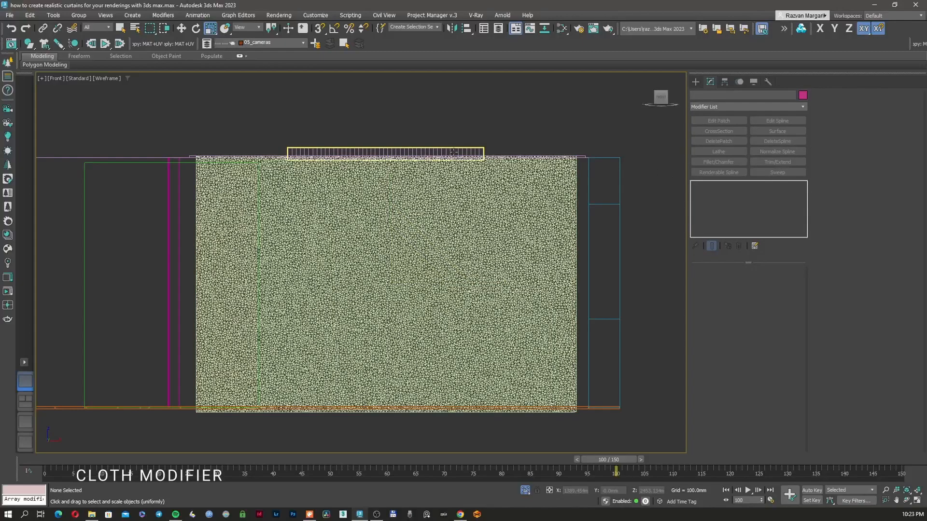
pyautogui.click(386, 159)
# Step: Add the hanger and floor001 to the objects in the curtain's cloth simulation
pyautogui.click(751, 284)
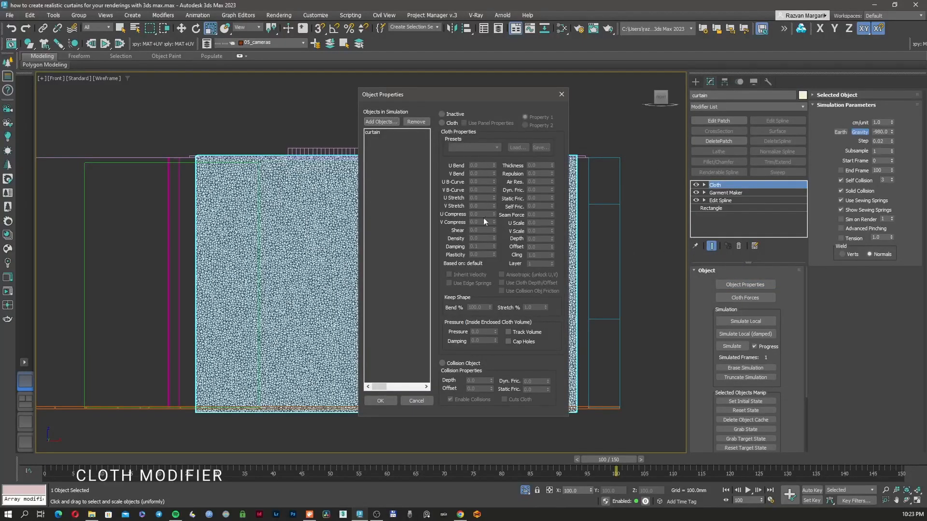
pyautogui.click(384, 122)
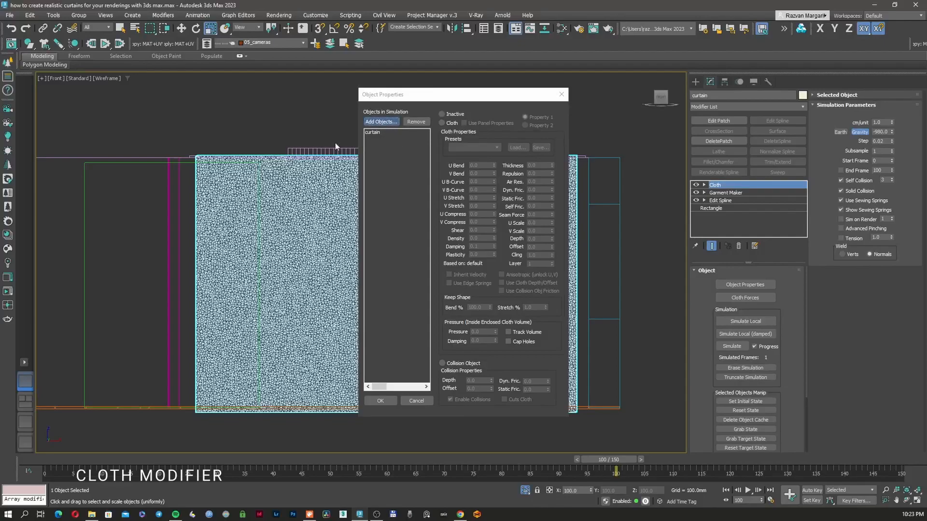
pyautogui.doubleClick(462, 164)
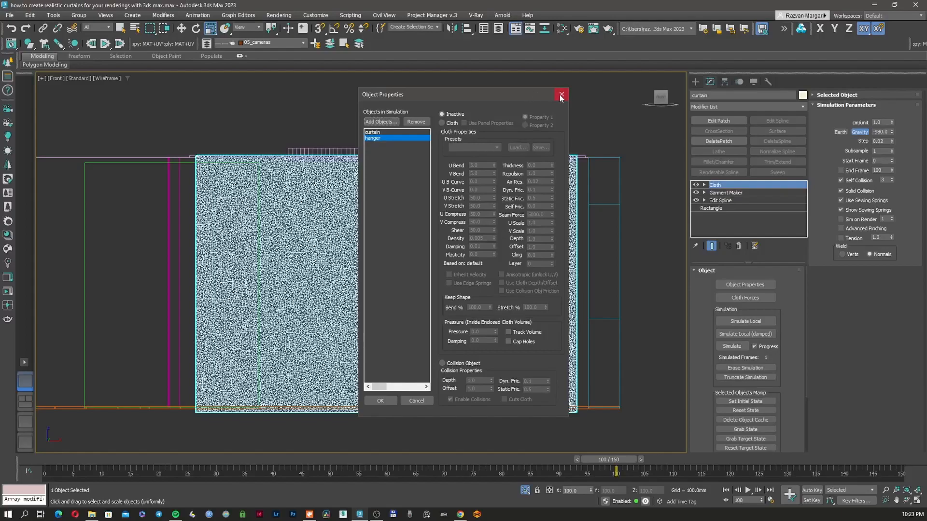
pyautogui.click(381, 122)
pyautogui.write('floor')
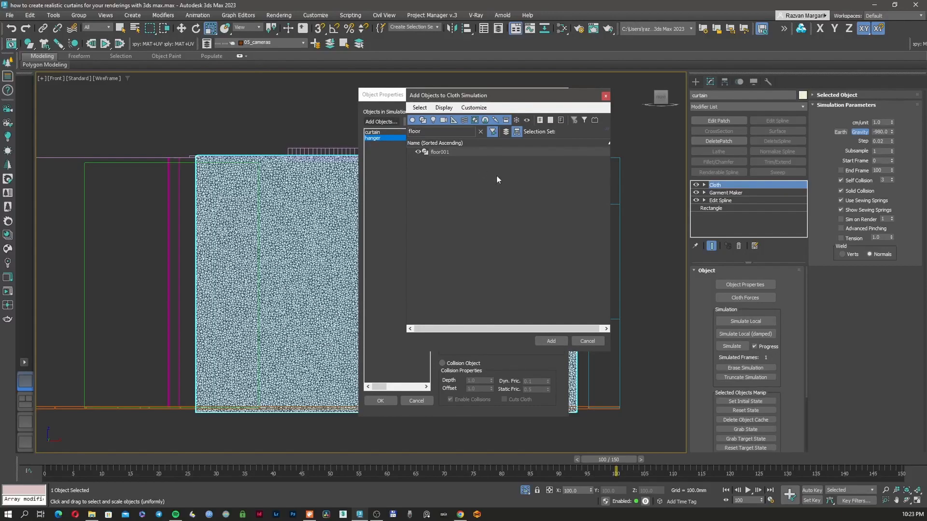
pyautogui.doubleClick(464, 152)
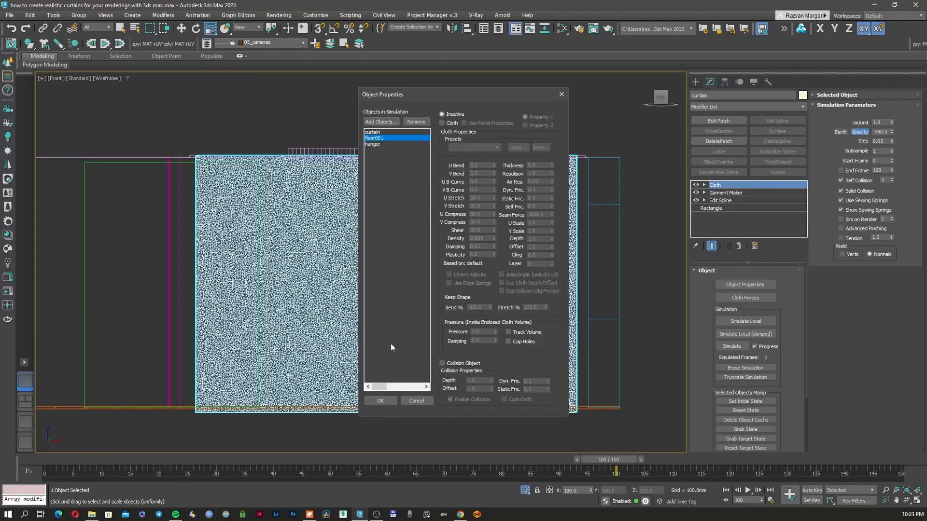
# Step: Define the curtain as Cloth in the simulation's object properties, using the Cotton preset
pyautogui.click(448, 125)
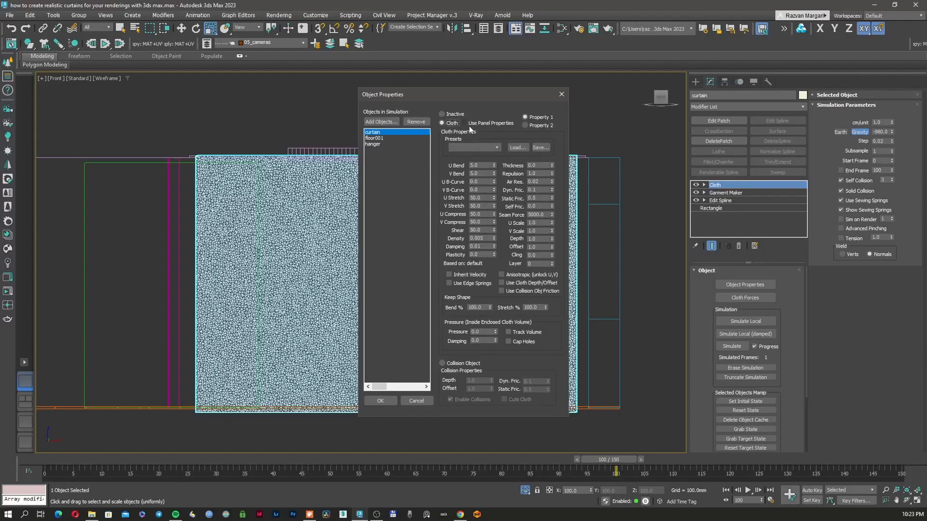
pyautogui.click(466, 147)
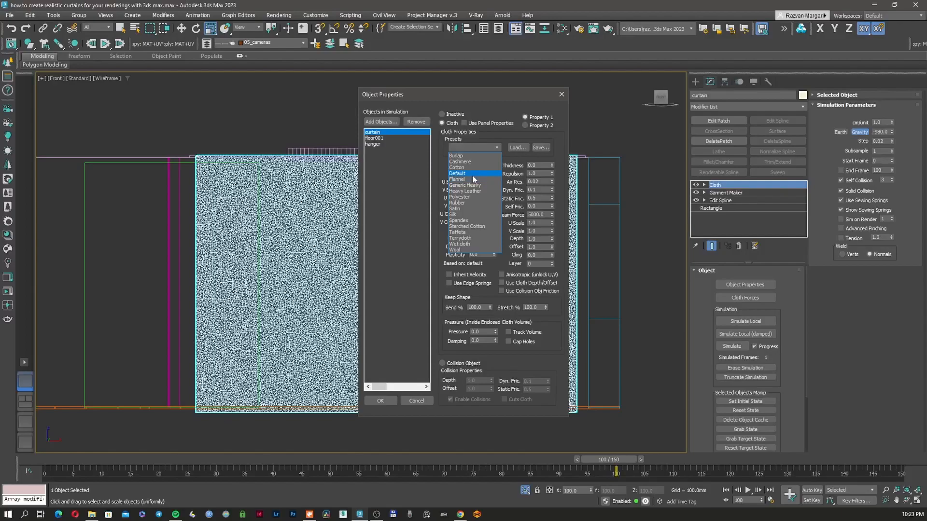
pyautogui.click(468, 167)
# Step: Define floor001 and the hanger as collision objects, review the curtain's cloth properties and accept the simulation settings
pyautogui.click(386, 138)
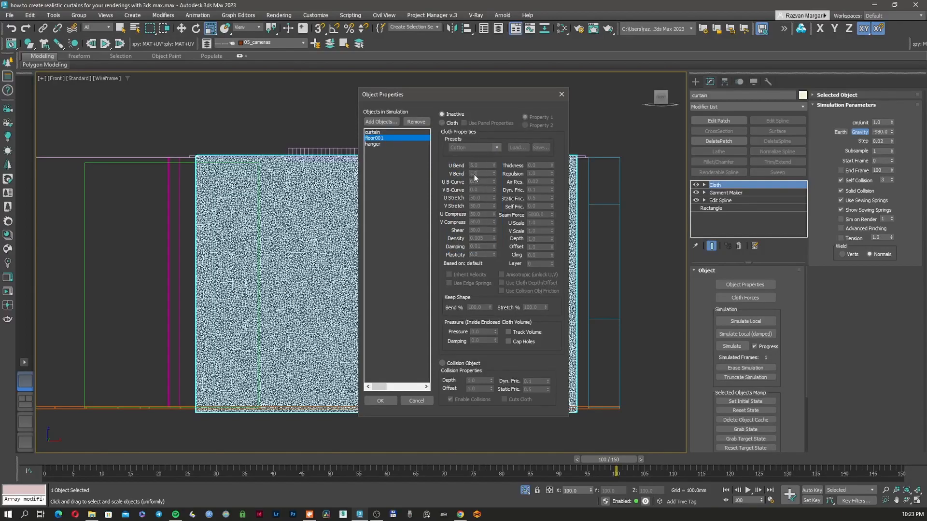
pyautogui.click(464, 364)
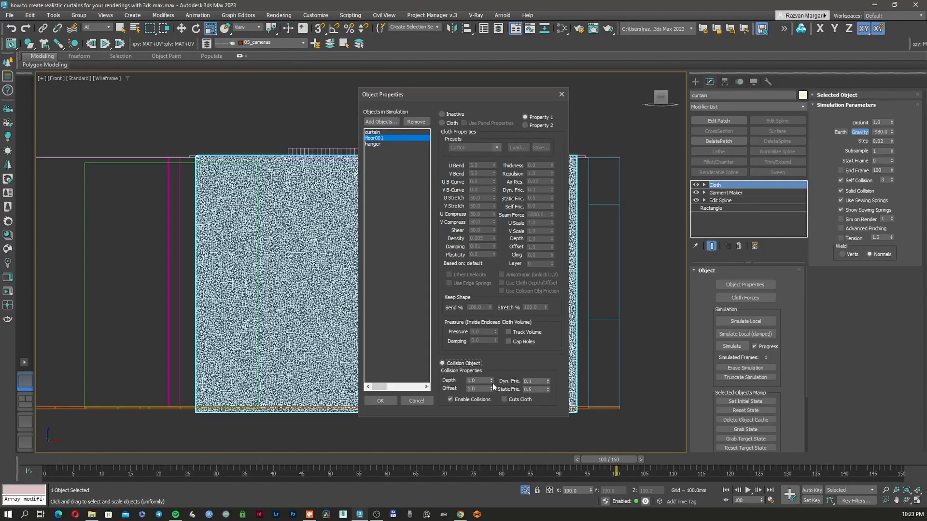
pyautogui.click(386, 144)
pyautogui.click(464, 363)
pyautogui.click(389, 132)
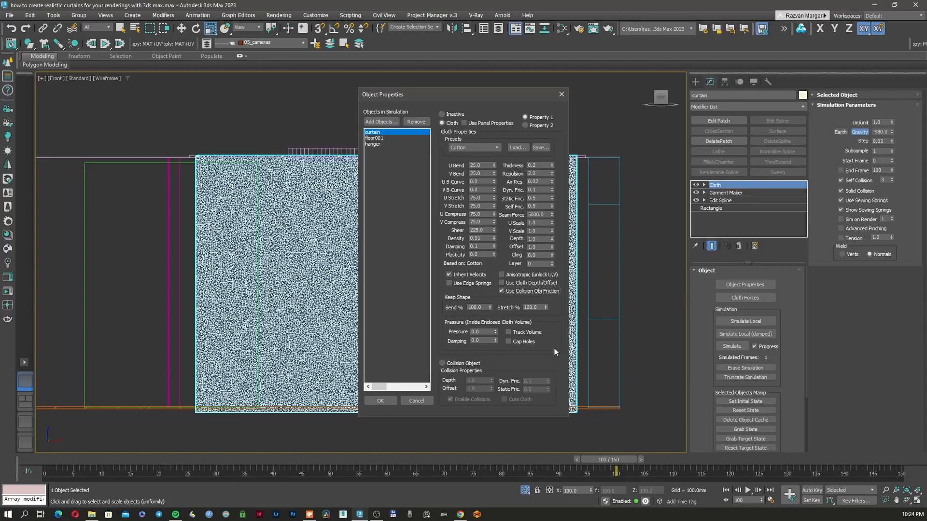
pyautogui.click(382, 138)
pyautogui.click(379, 401)
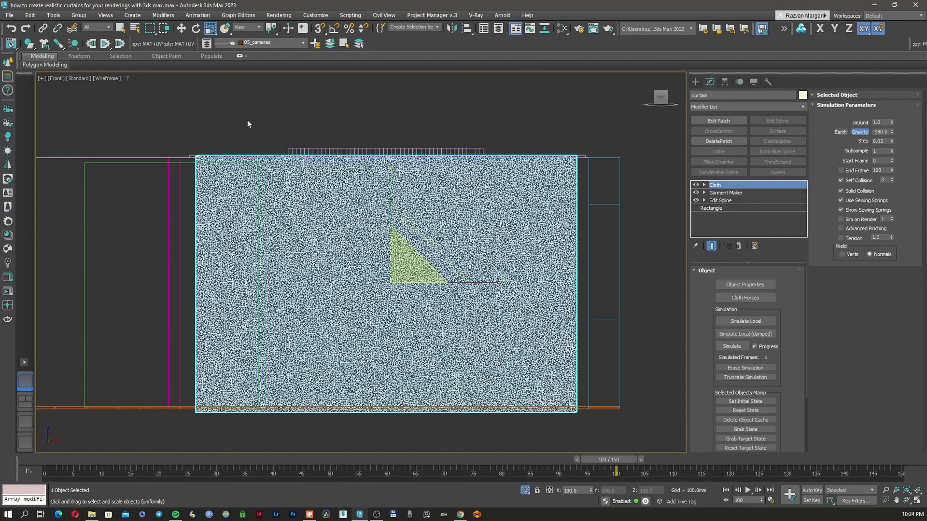
# Step: Select floor001 for moving, turn on Auto Key and go to frame 0 of the timeline
pyautogui.click(181, 418)
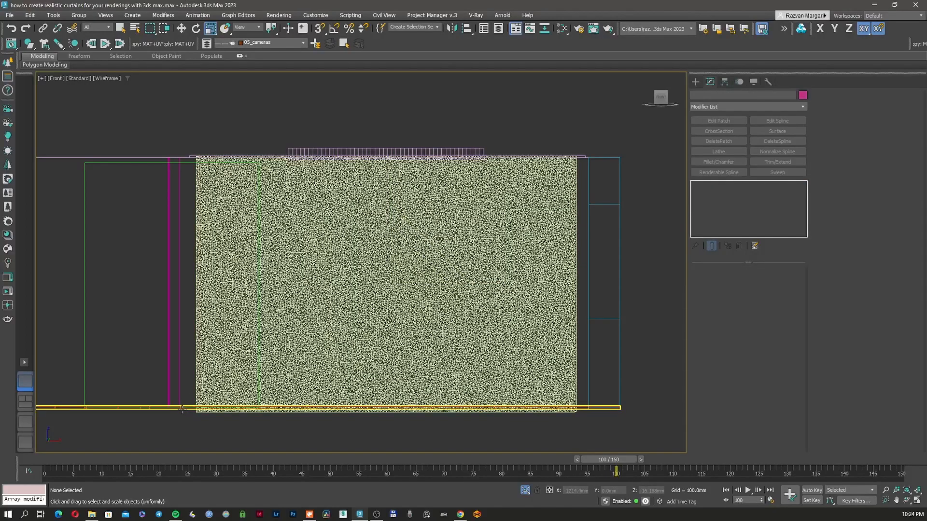
pyautogui.click(193, 407)
pyautogui.moveTo(194, 407); pyautogui.dragTo(197, 345, button='middle')
pyautogui.rightClick(211, 320)
pyautogui.click(215, 330)
pyautogui.scroll(3, 203, 352)
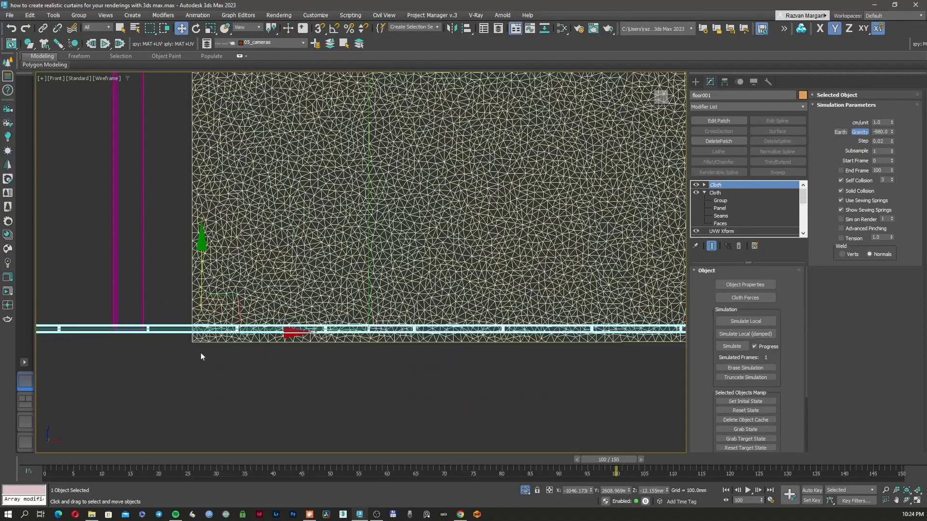
pyautogui.scroll(-2, 202, 337)
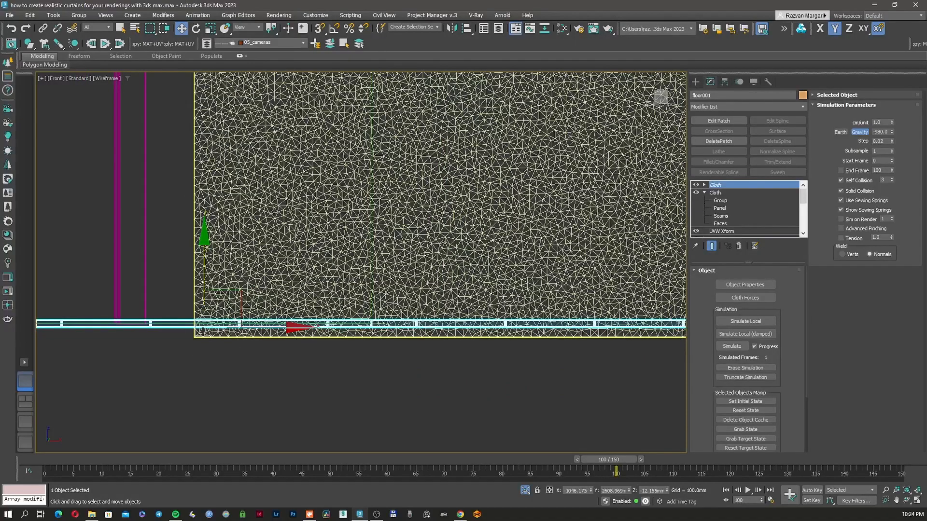
pyautogui.scroll(-2, 340, 303)
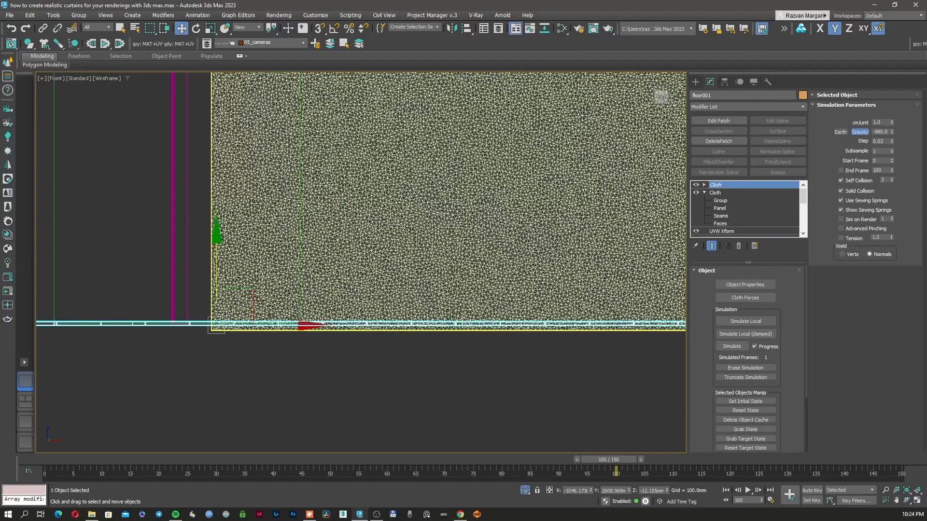
pyautogui.moveTo(341, 303); pyautogui.dragTo(302, 328, button='middle')
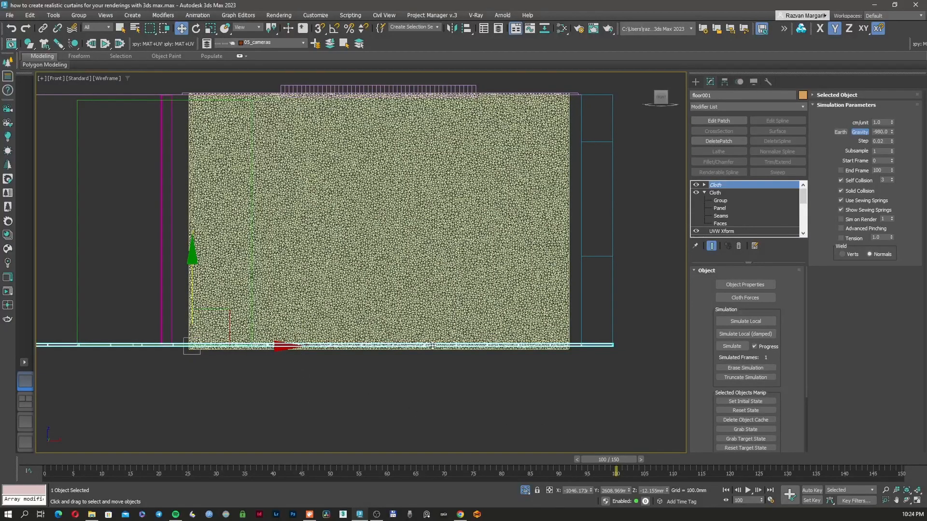
pyautogui.press('n')
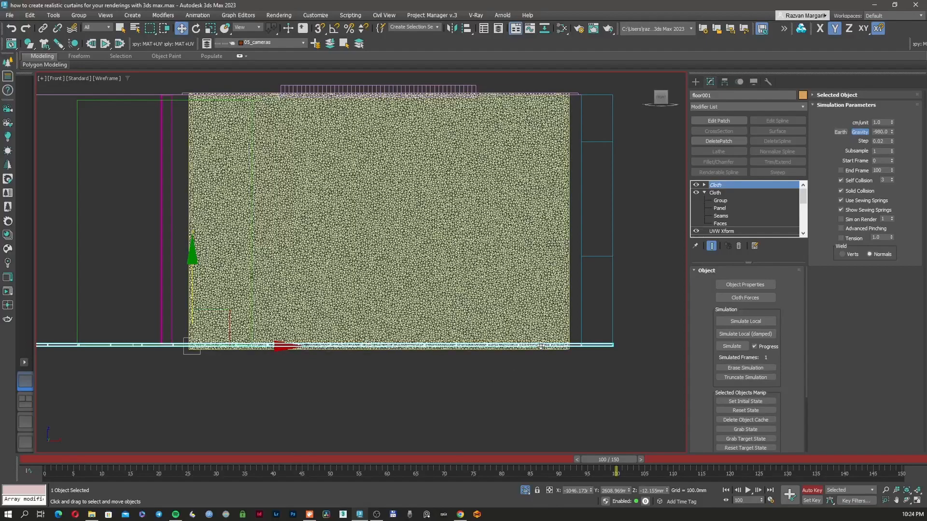
pyautogui.moveTo(609, 459); pyautogui.dragTo(35, 459)
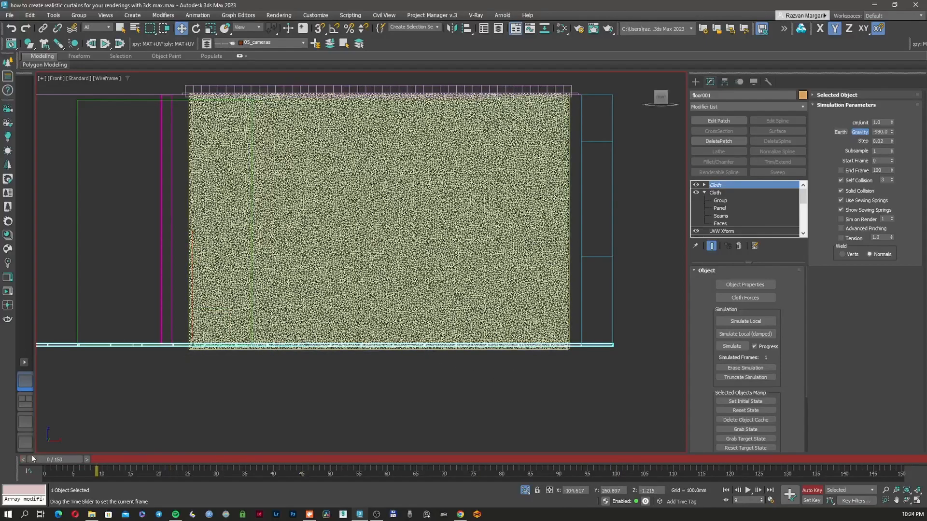
pyautogui.moveTo(193, 282); pyautogui.dragTo(197, 320)
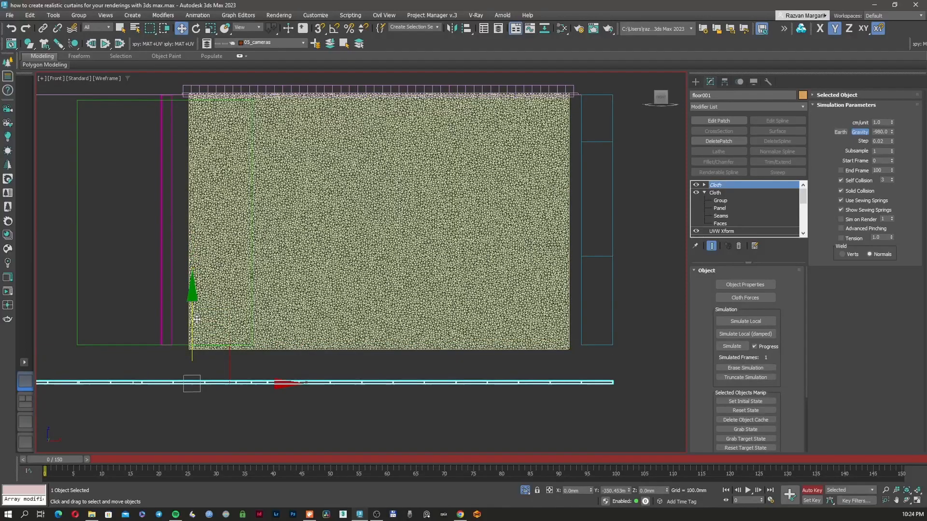
pyautogui.moveTo(80, 460); pyautogui.dragTo(452, 448)
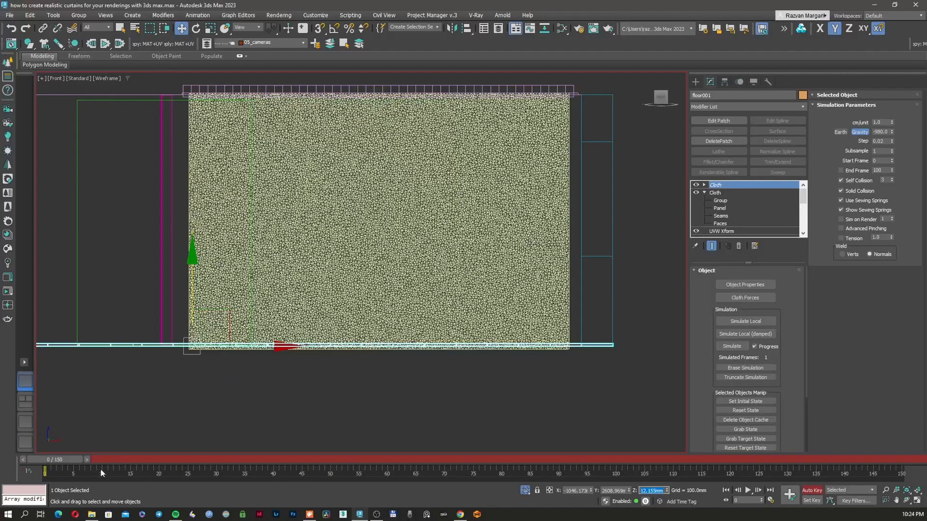
pyautogui.moveTo(68, 459)
pyautogui.mouseDown()
pyautogui.moveTo(628, 456)
pyautogui.moveTo(53, 459)
pyautogui.mouseUp()
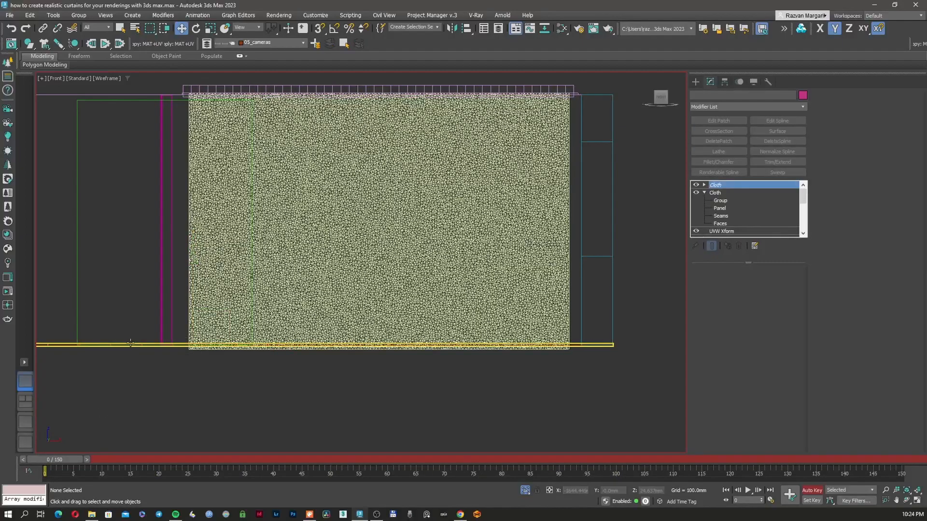
# Step: Animate floor001 upward by lowering it about 372 mm at frame 0 and setting its Z position to -12.155 mm at frame 100
pyautogui.moveTo(191, 288); pyautogui.dragTo(191, 327)
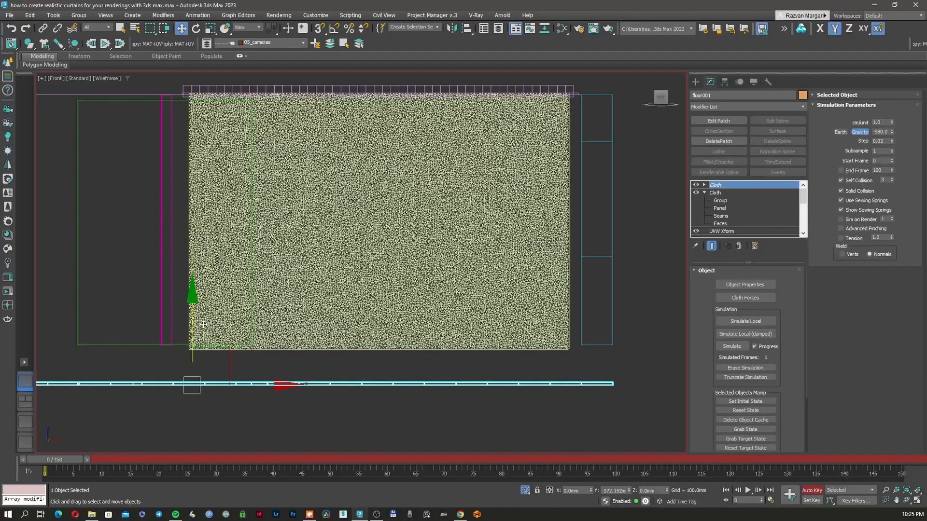
pyautogui.moveTo(74, 459); pyautogui.dragTo(632, 459)
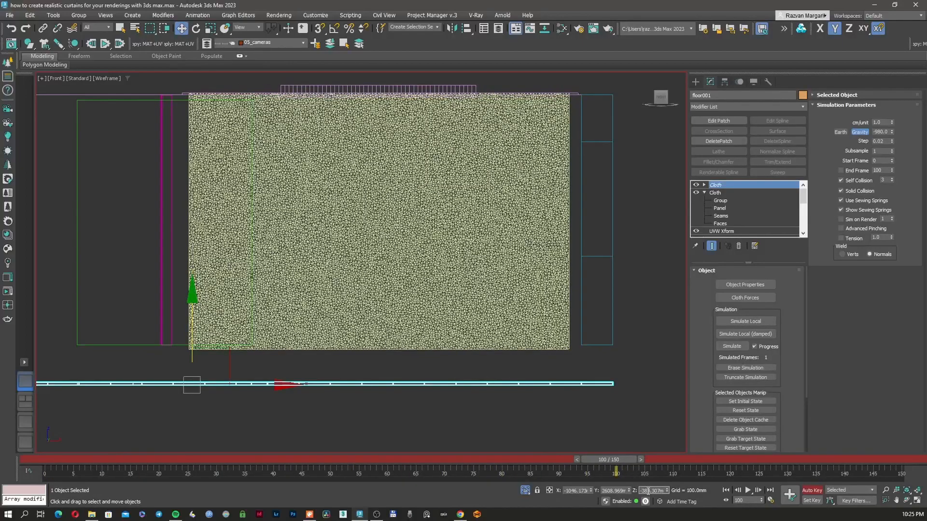
pyautogui.press('Return')
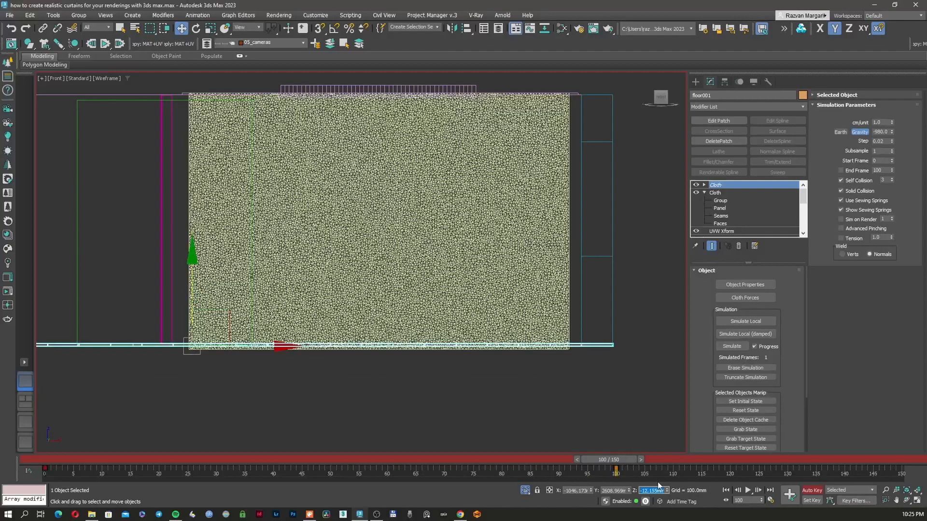
pyautogui.moveTo(614, 460); pyautogui.dragTo(780, 433)
pyautogui.click(386, 413)
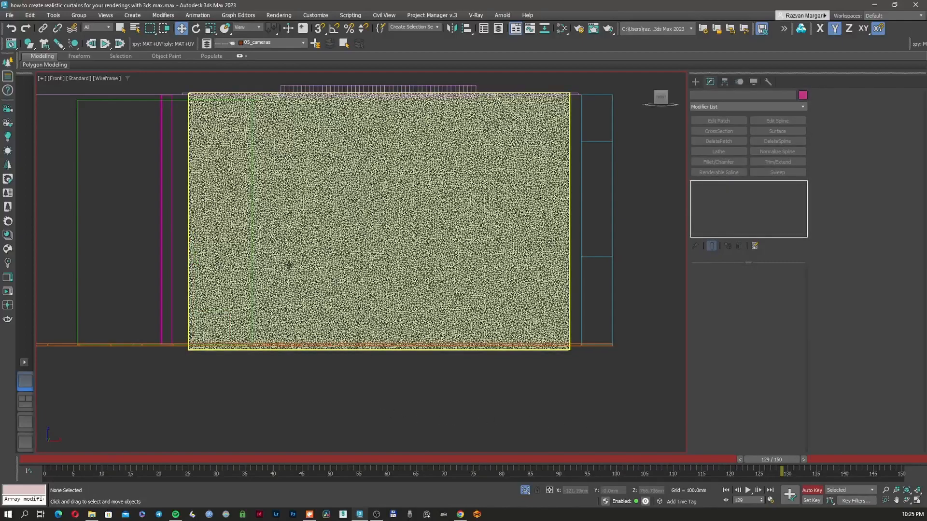
# Step: Turn off Auto Key and select the vertices along the curtain's upper edge at the Cloth modifier's Group level
pyautogui.click(292, 271)
pyautogui.scroll(-2, 297, 266)
pyautogui.moveTo(297, 266); pyautogui.dragTo(306, 276, button='middle')
pyautogui.press('n')
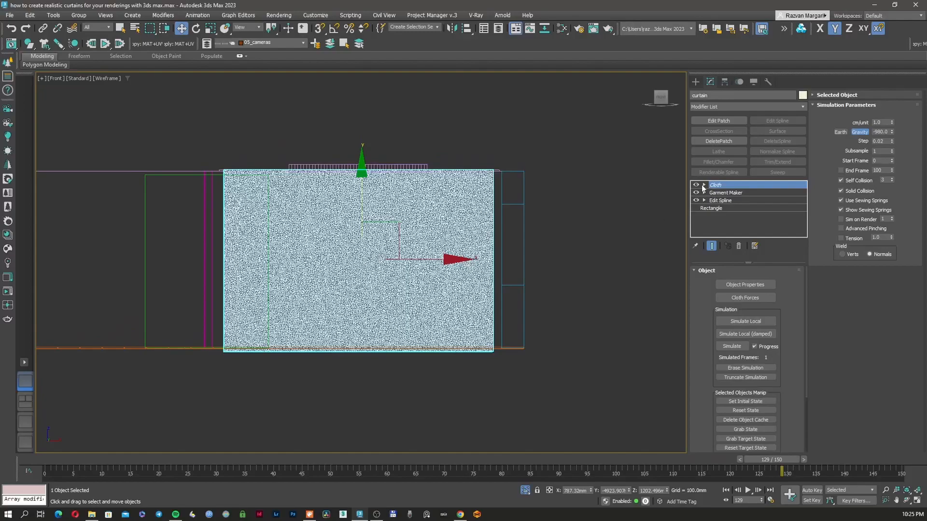
pyautogui.click(704, 185)
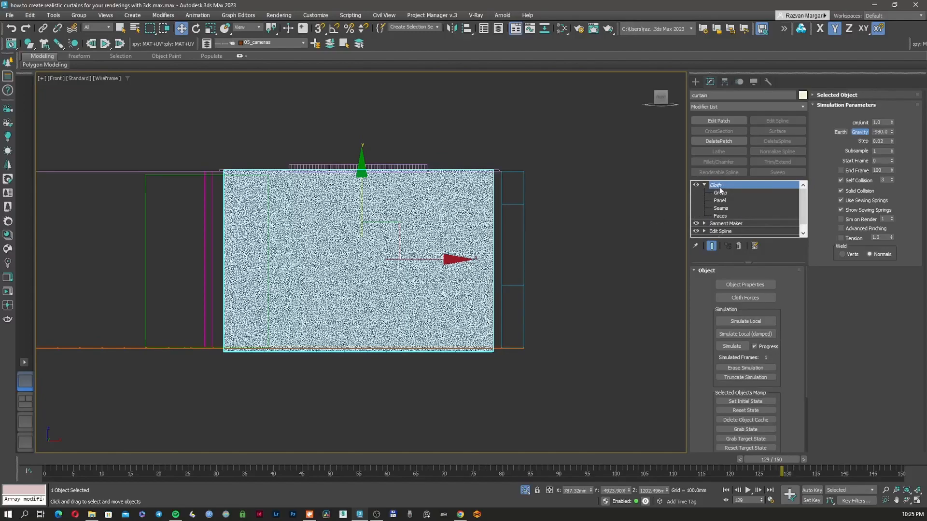
pyautogui.click(724, 193)
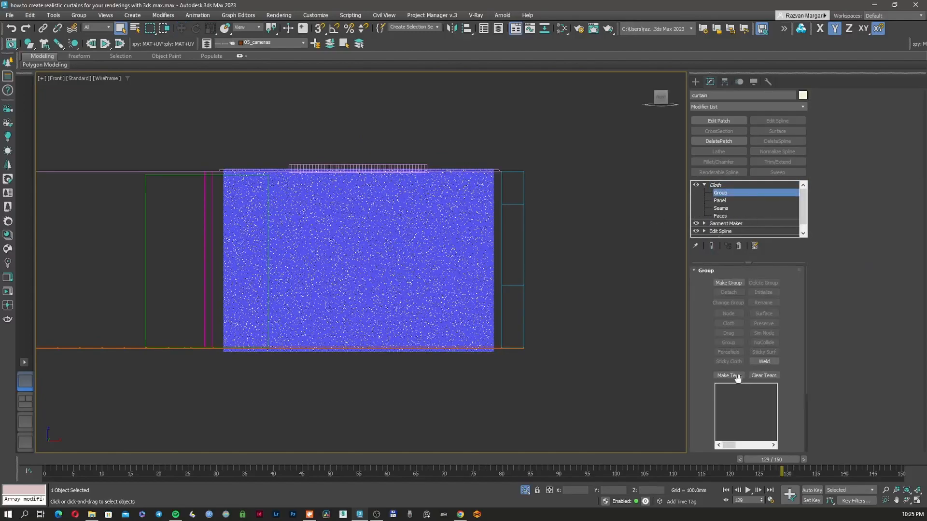
pyautogui.moveTo(206, 158); pyautogui.dragTo(322, 179)
pyautogui.moveTo(500, 172); pyautogui.dragTo(501, 173)
pyautogui.scroll(5, 501, 173)
pyautogui.scroll(-3, 530, 183)
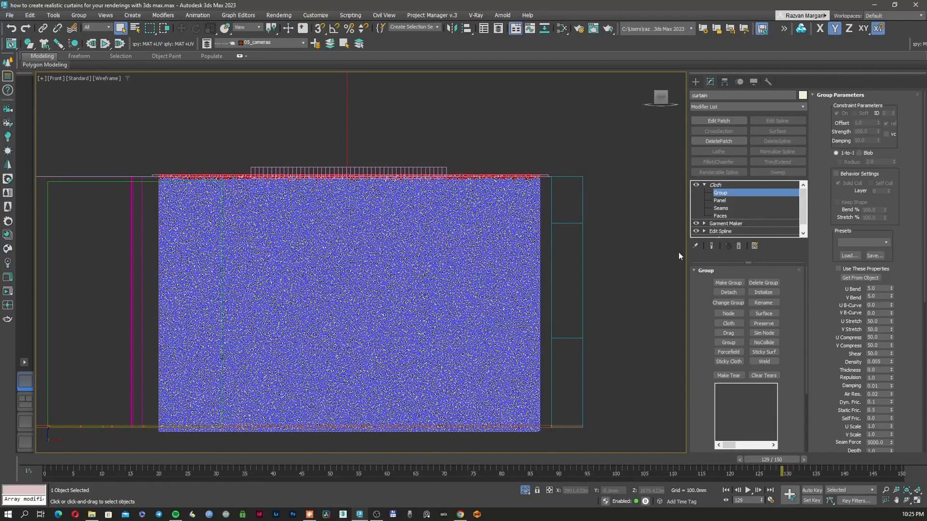
# Step: Make a vertex group named hangers, constrain it to the hanger's surface and leave the Group level
pyautogui.click(728, 283)
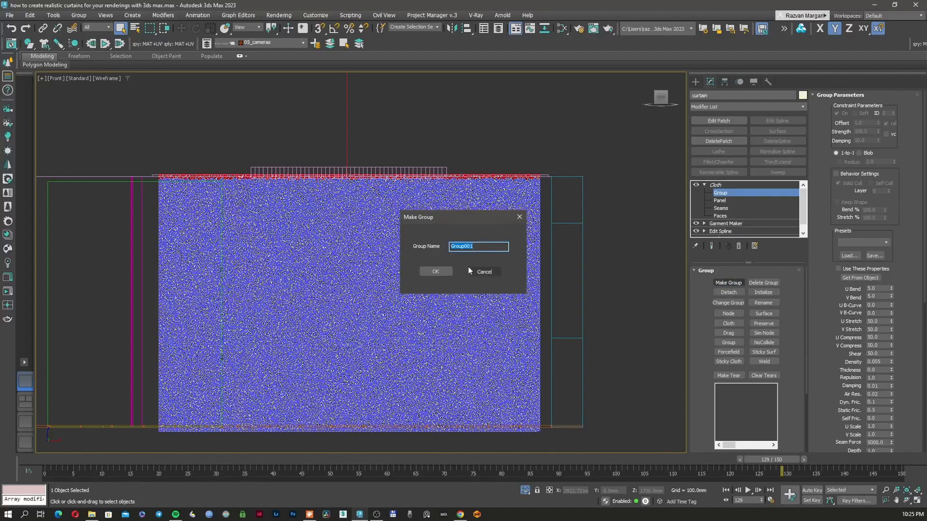
pyautogui.write('hangers')
pyautogui.click(441, 271)
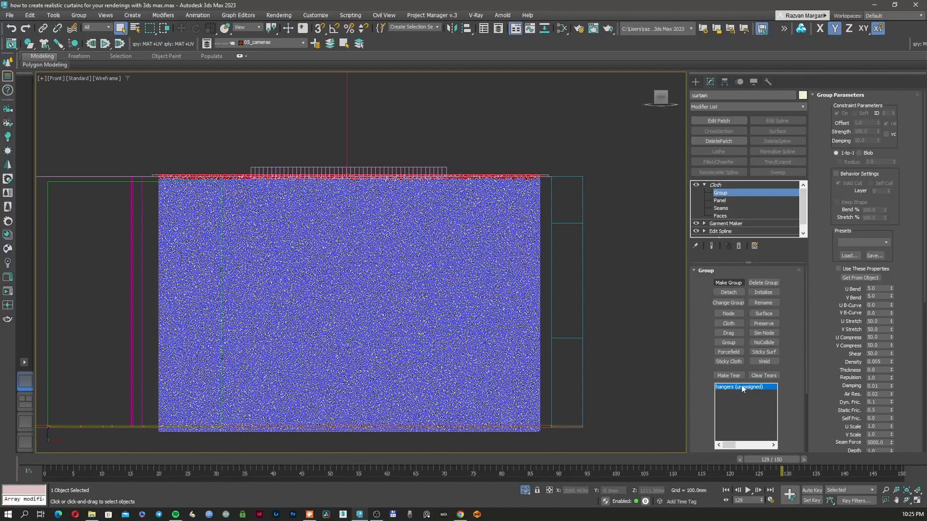
pyautogui.click(769, 315)
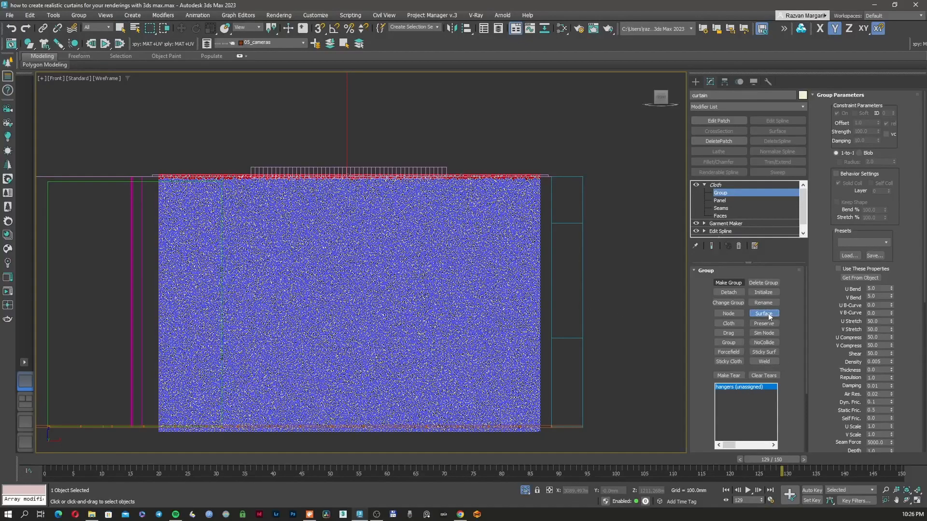
pyautogui.click(443, 168)
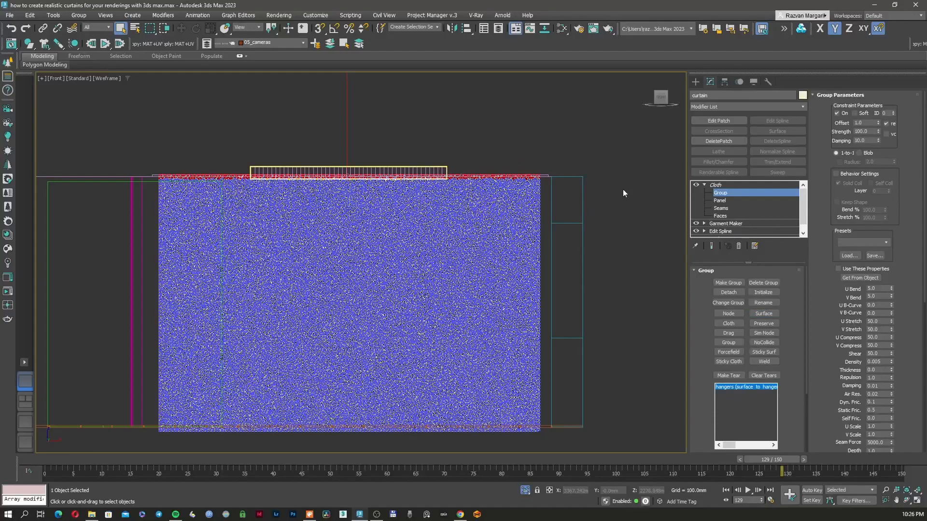
pyautogui.click(718, 185)
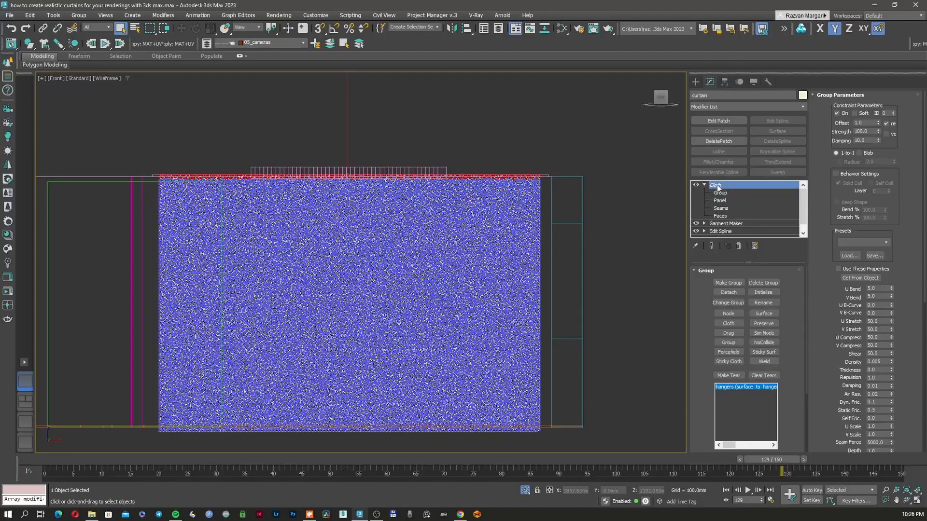
# Step: Examine in an angled view how the hanger overlaps the curtain's upper edge, inspecting both objects
pyautogui.click(695, 82)
pyautogui.click(426, 169)
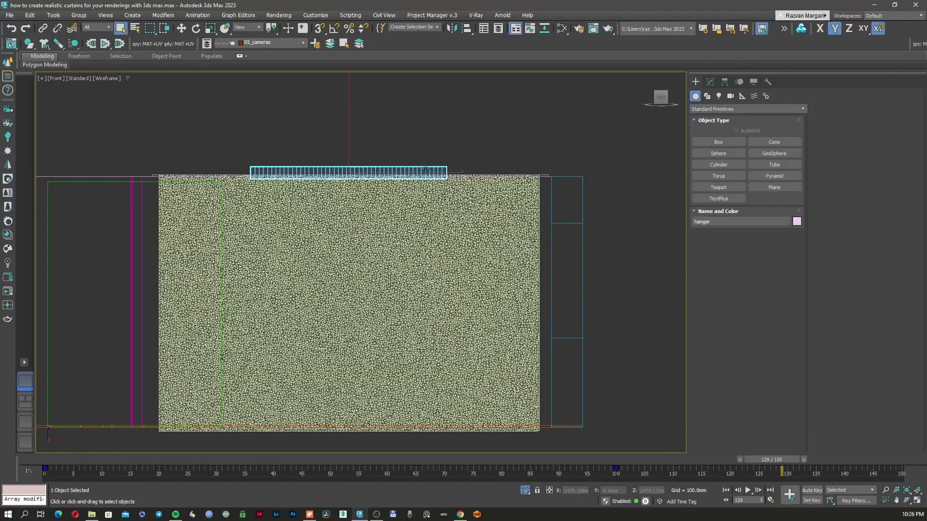
pyautogui.keyDown('alt'); pyautogui.moveTo(321, 201); pyautogui.dragTo(374, 196, button='middle'); pyautogui.keyUp('alt')
pyautogui.scroll(5, 396, 192)
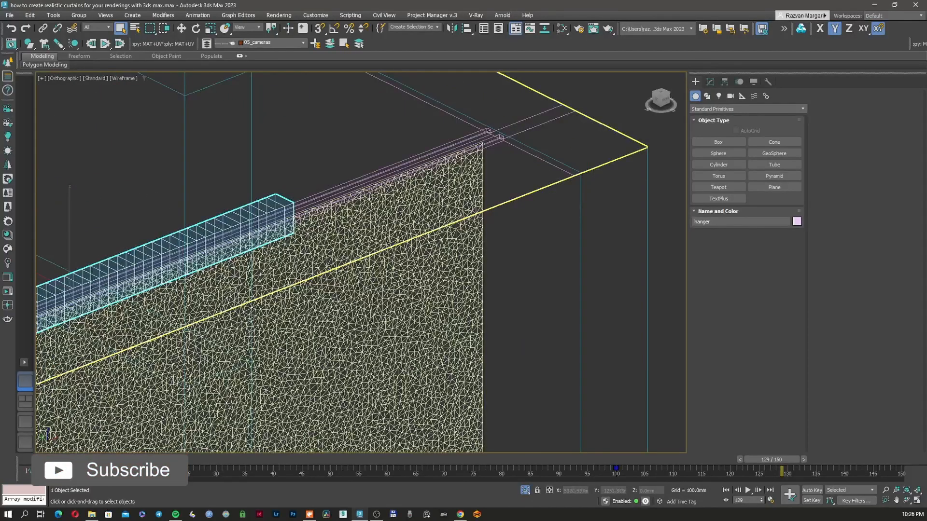
pyautogui.click(406, 189)
pyautogui.click(710, 80)
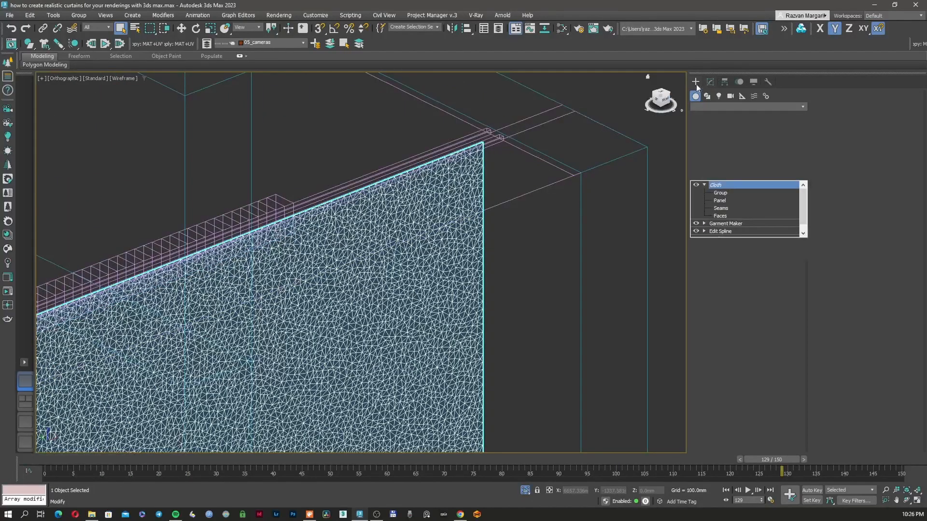
pyautogui.click(283, 199)
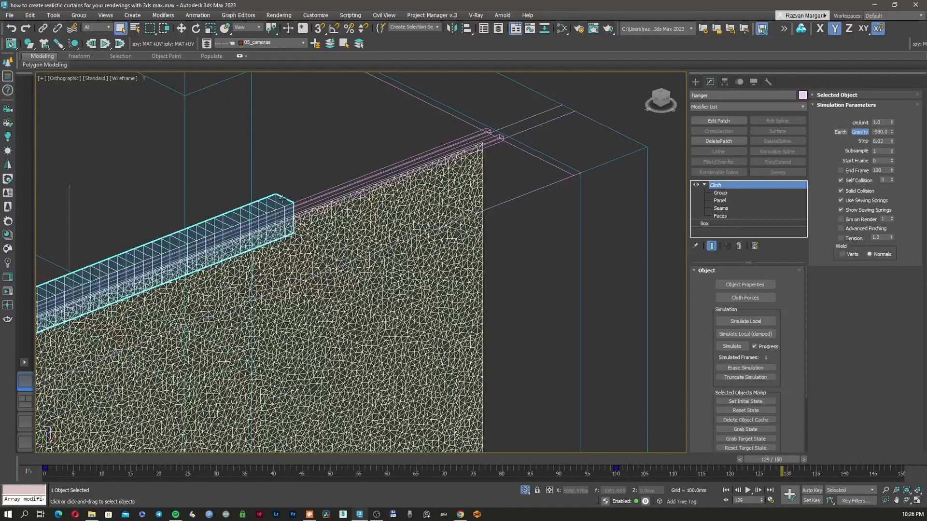
pyautogui.scroll(-2, 284, 199)
pyautogui.moveTo(267, 213); pyautogui.dragTo(347, 207, button='middle')
pyautogui.scroll(-2, 348, 208)
pyautogui.click(348, 241)
pyautogui.keyDown('alt'); pyautogui.moveTo(347, 242); pyautogui.dragTo(380, 203, button='middle'); pyautogui.keyUp('alt')
pyautogui.scroll(-2, 429, 193)
pyautogui.click(579, 338)
# Step: Set the curtain's initial cloth state at frame 0 and start a trial simulation
pyautogui.moveTo(752, 460); pyautogui.dragTo(38, 465)
pyautogui.click(389, 310)
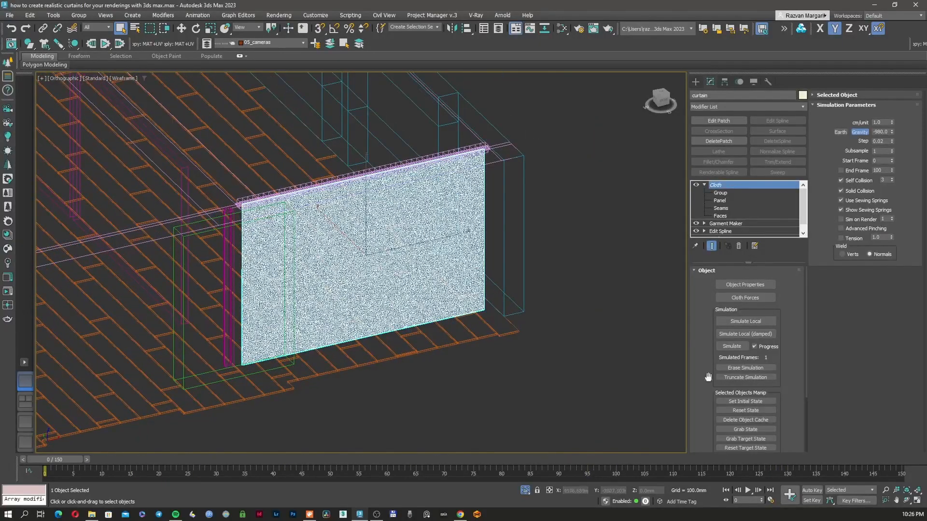
pyautogui.click(742, 403)
pyautogui.click(731, 346)
pyautogui.click(137, 94)
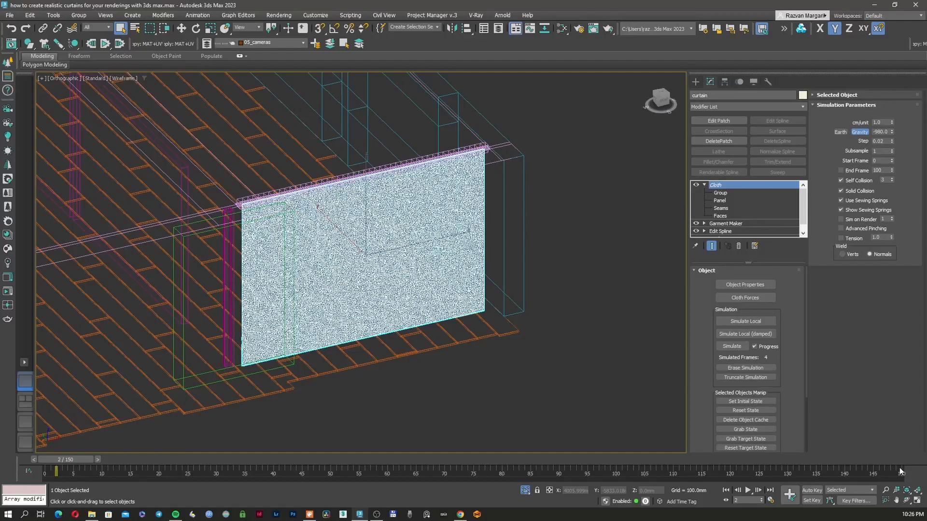
# Step: Erase the curtain's simulated frames and set its initial state again
pyautogui.click(764, 369)
pyautogui.click(746, 402)
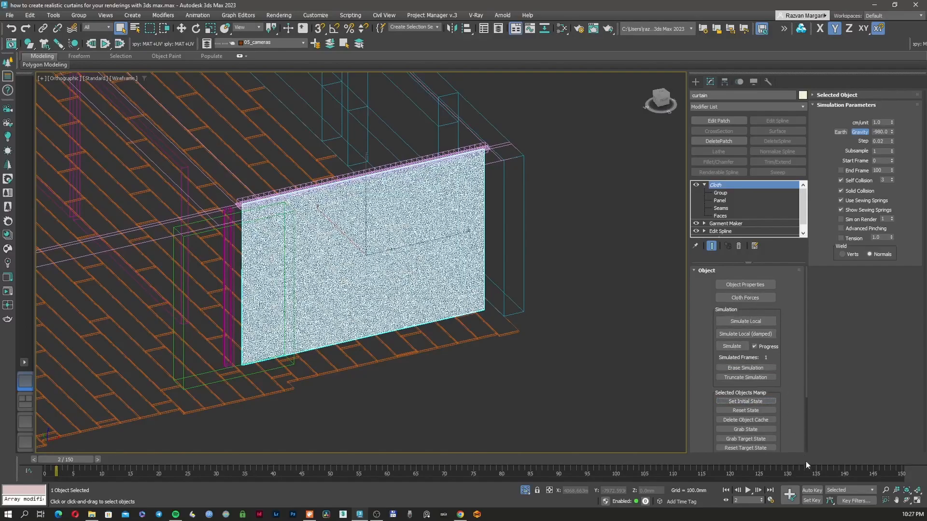
# Step: Check the animation's end time in the time configuration and accept the settings
pyautogui.click(770, 501)
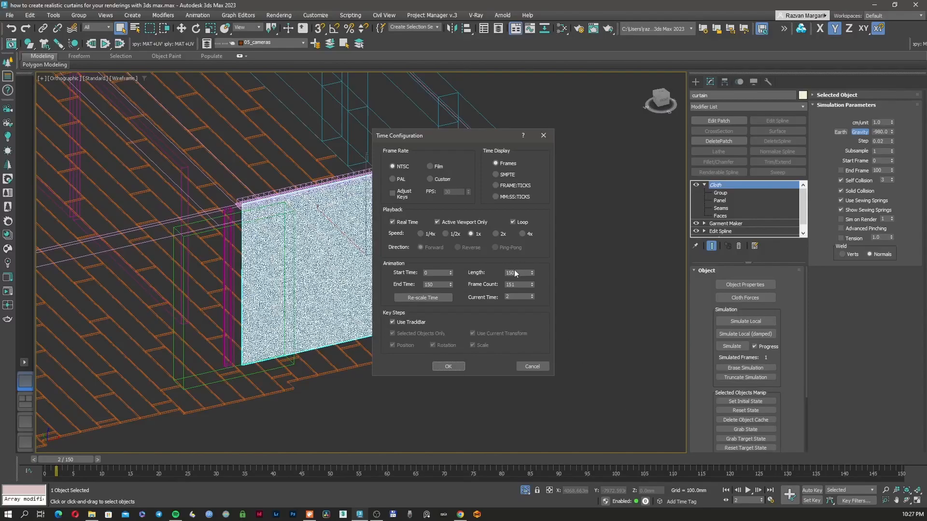
pyautogui.doubleClick(440, 285)
pyautogui.click(448, 367)
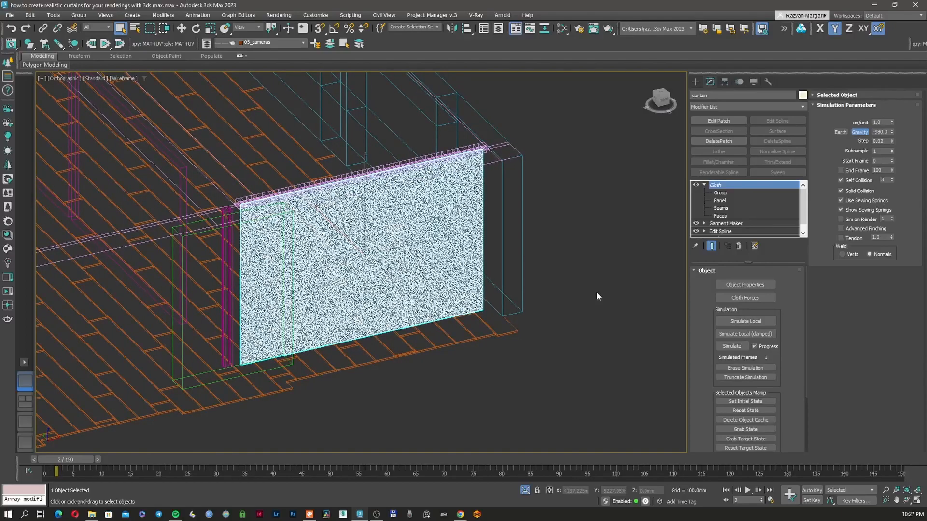
# Step: Limit the cloth simulation to end frame 100, set the curtain's initial state and run the simulation
pyautogui.click(862, 170)
pyautogui.doubleClick(880, 170)
pyautogui.click(740, 401)
pyautogui.click(731, 346)
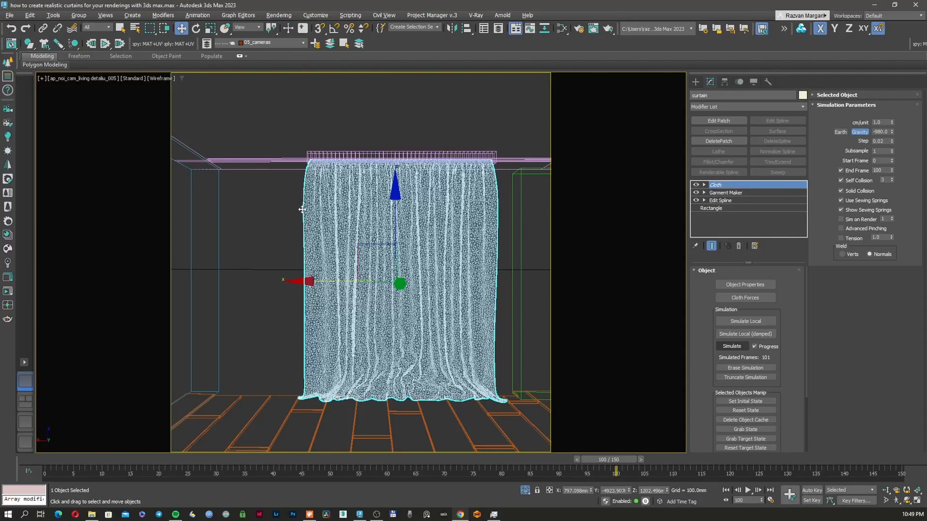
# Step: Compare the simulated curtain in wireframe and shaded display, leaving the camera view shaded
pyautogui.press('F3')
pyautogui.press('F3')
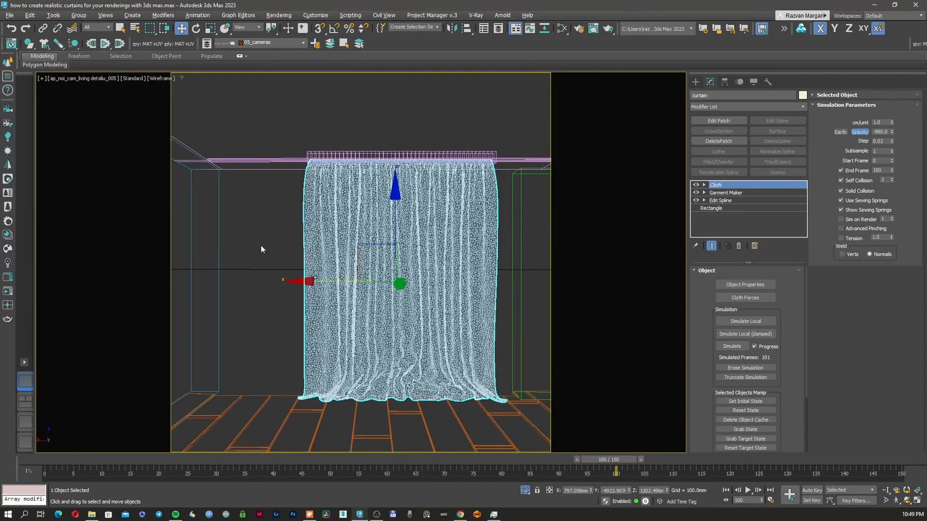
pyautogui.press('F3')
# Step: Insert a UVW Map modifier between the curtain's Garment Maker and Cloth modifiers
pyautogui.click(734, 193)
pyautogui.click(729, 107)
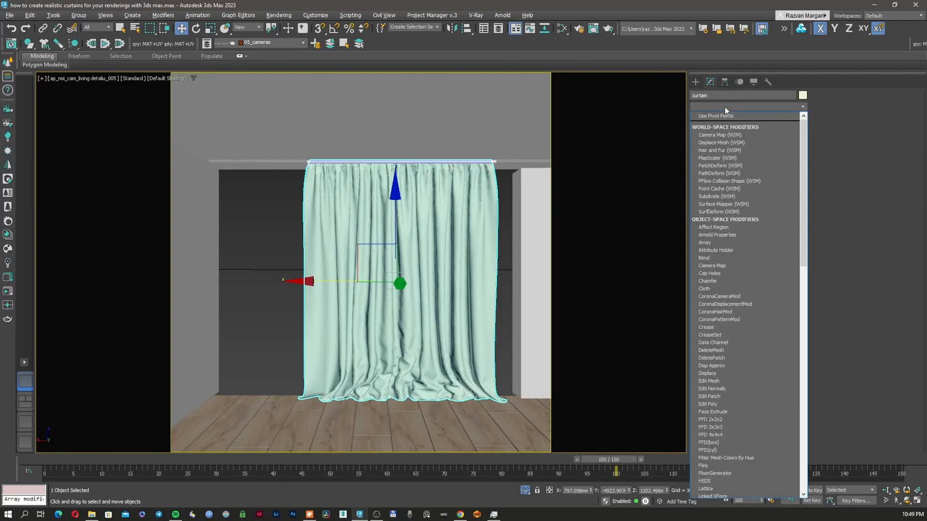
pyautogui.press('u')
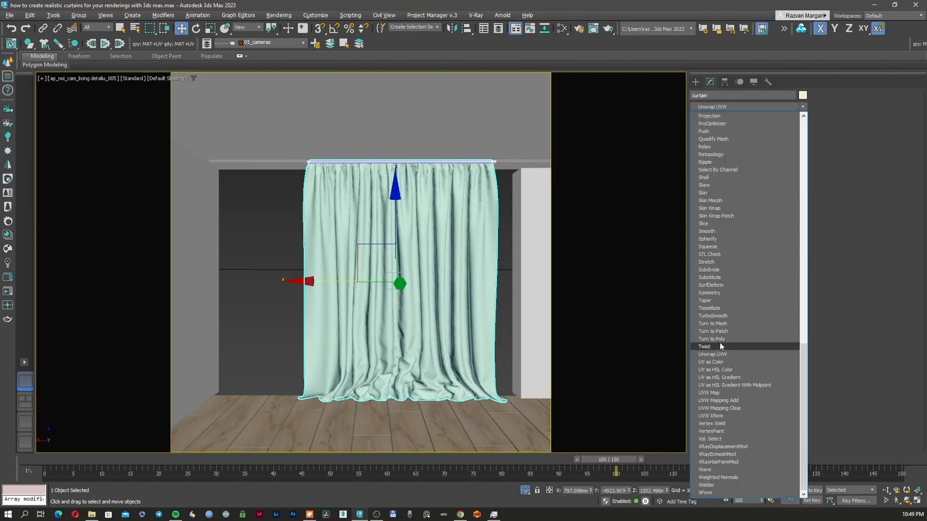
pyautogui.click(716, 392)
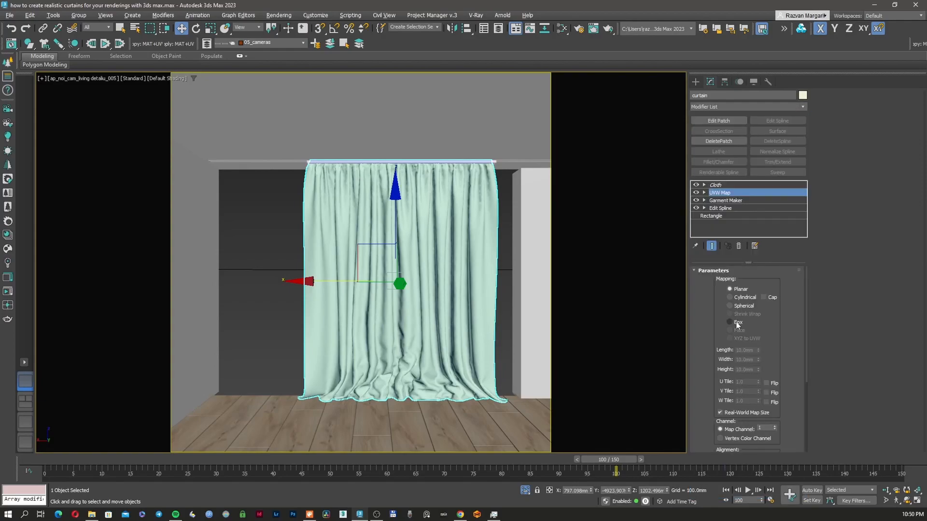
# Step: Add a TurboSmooth modifier above the curtain's Cloth modifier
pyautogui.click(721, 185)
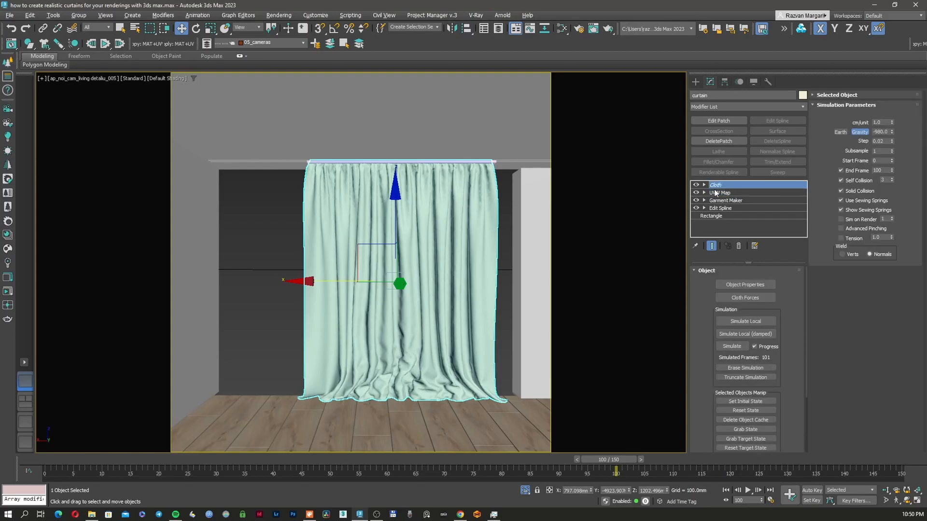
pyautogui.click(737, 106)
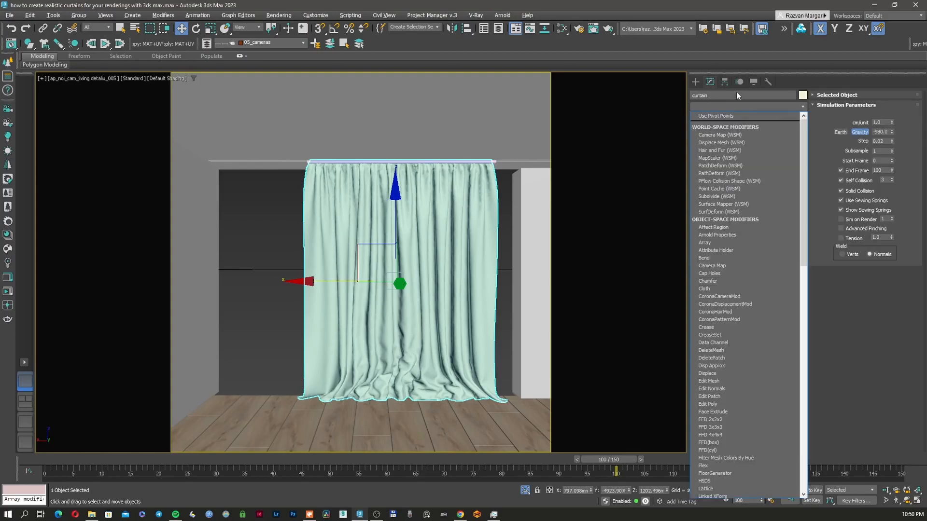
pyautogui.write('tu')
pyautogui.press('Return')
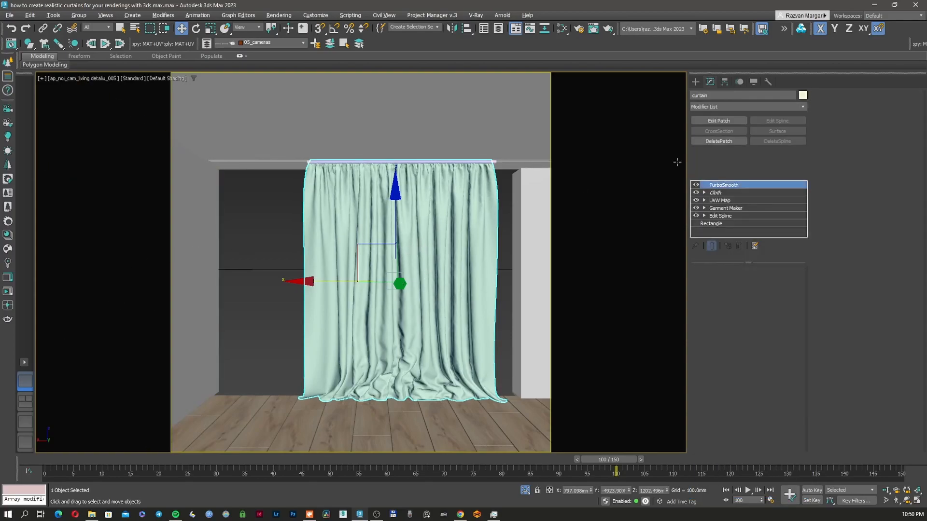
# Step: Add an FFD 4x4x4 modifier on top of the curtain's TurboSmooth
pyautogui.click(710, 105)
pyautogui.press('f')
pyautogui.click(710, 105)
pyautogui.click(730, 105)
pyautogui.press('f')
pyautogui.click(722, 139)
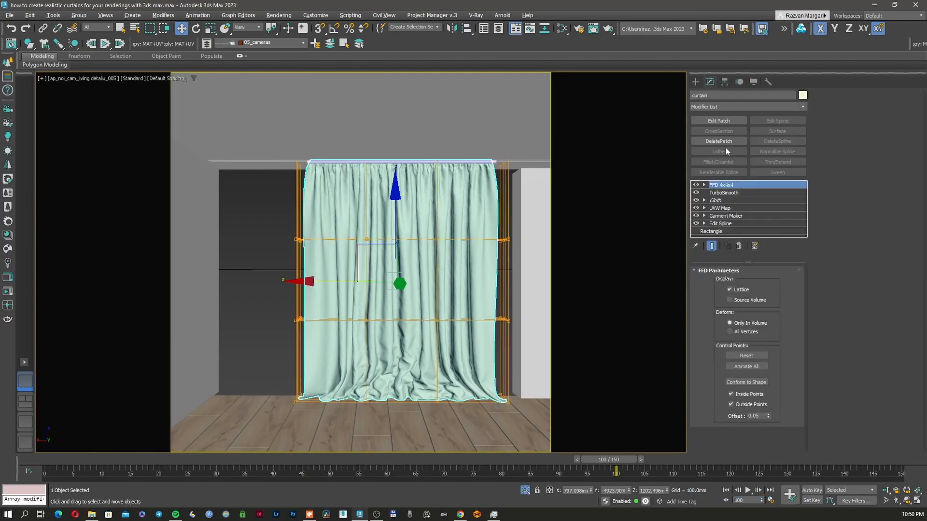
# Step: In the FFD's Set Volume mode, raise the upper middle row of lattice points close to the curtain's gathered top
pyautogui.click(726, 192)
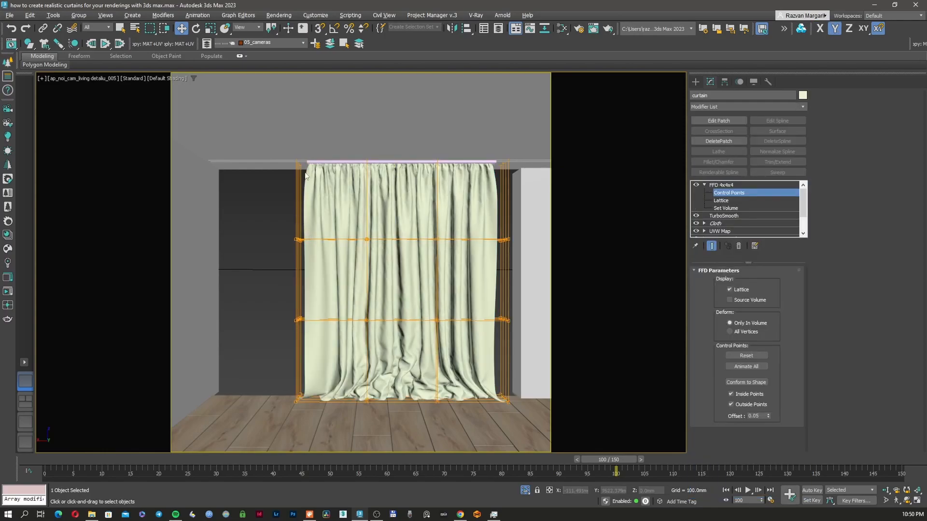
pyautogui.click(732, 209)
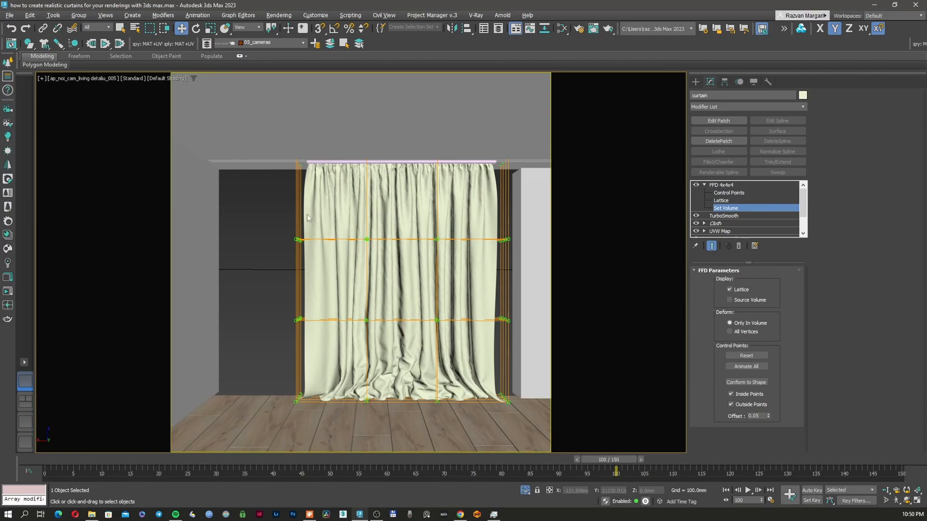
pyautogui.moveTo(539, 267); pyautogui.dragTo(540, 267)
pyautogui.moveTo(420, 227); pyautogui.dragTo(437, 175)
# Step: Pull the FFD control points along both side edges of the curtain inward to straighten its outline below the top
pyautogui.press('1')
pyautogui.moveTo(267, 182); pyautogui.dragTo(331, 208)
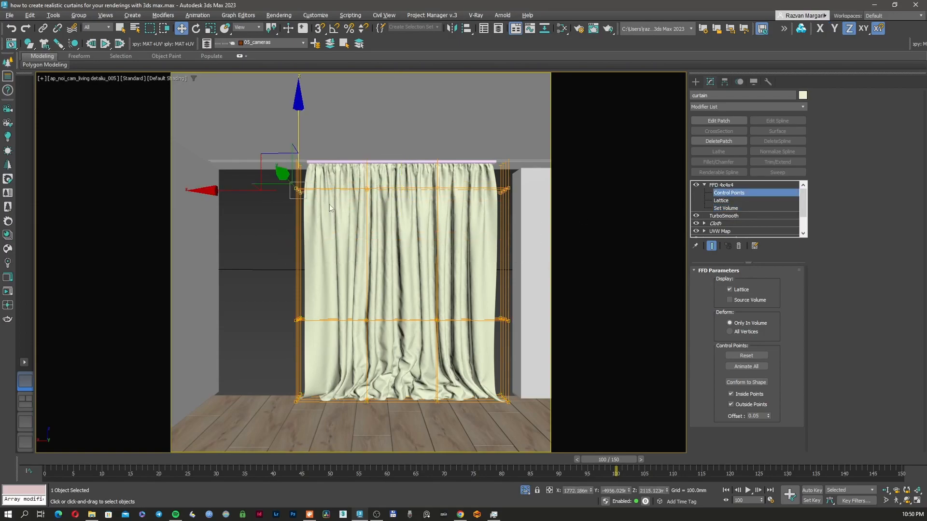
pyautogui.moveTo(246, 192); pyautogui.dragTo(253, 191)
pyautogui.moveTo(277, 331); pyautogui.dragTo(310, 316)
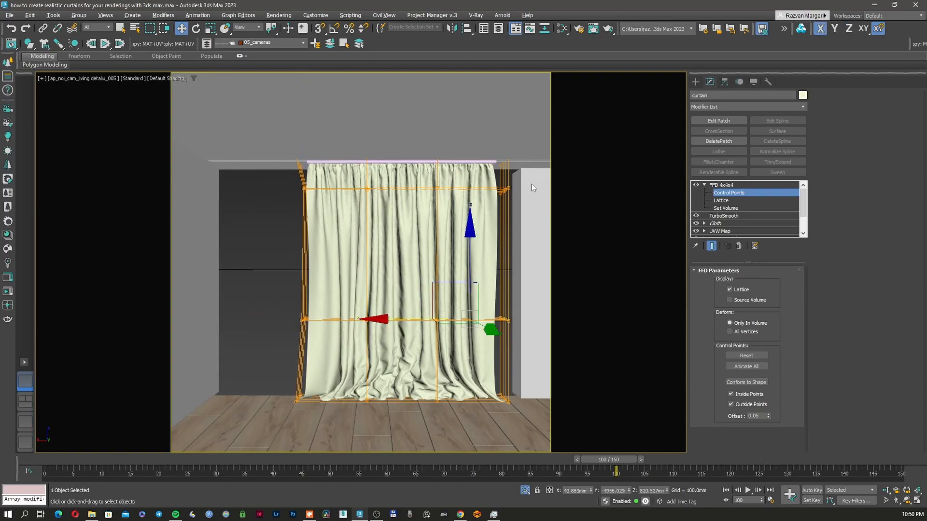
pyautogui.moveTo(531, 184); pyautogui.dragTo(471, 213)
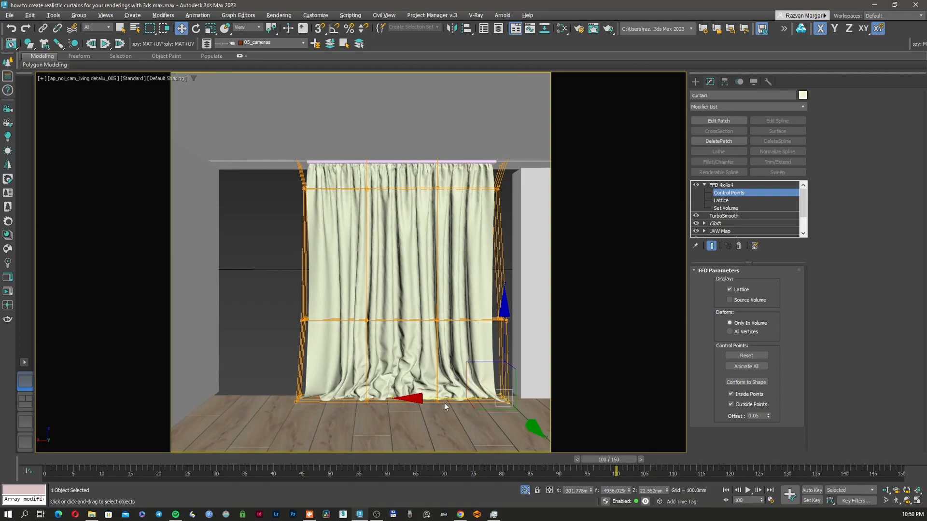
pyautogui.moveTo(444, 406); pyautogui.dragTo(437, 404)
pyautogui.click(721, 185)
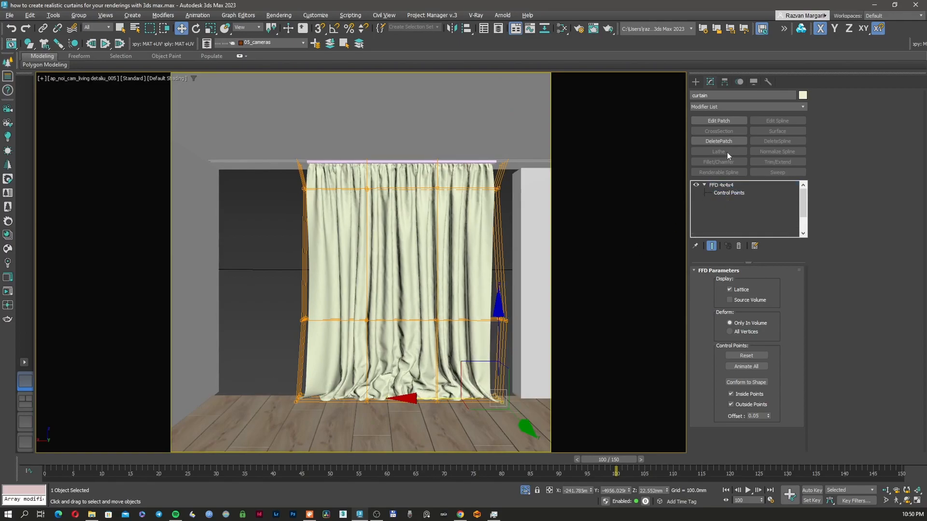
pyautogui.click(695, 81)
pyautogui.click(709, 82)
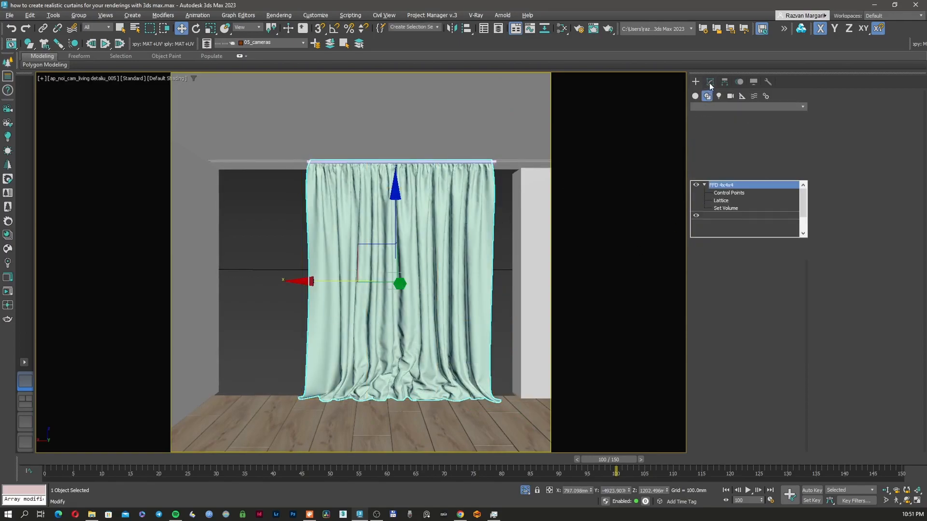
# Step: Collapse the curtain's whole modifier stack and move the curtain along X to the left end of the window
pyautogui.rightClick(734, 185)
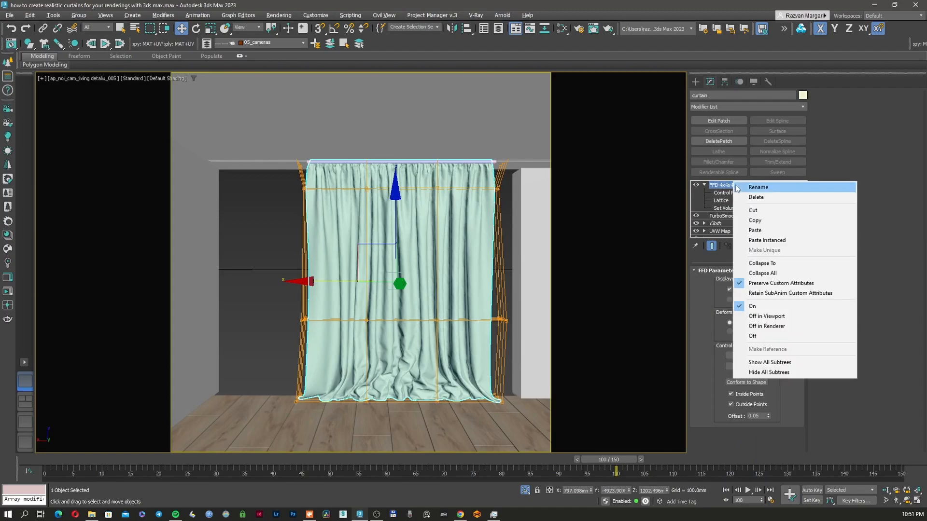
pyautogui.click(767, 275)
pyautogui.moveTo(337, 282); pyautogui.dragTo(244, 282)
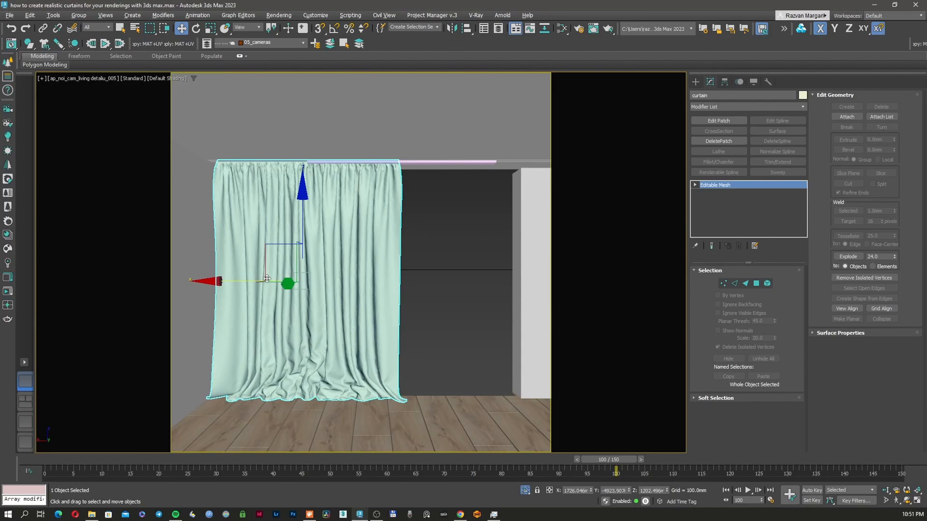
# Step: Add an FFD 4x4x4 modifier to the collapsed curtain and, in top view, pull its wall-side end control points inward
pyautogui.press('t')
pyautogui.press('F3')
pyautogui.scroll(4, 445, 265)
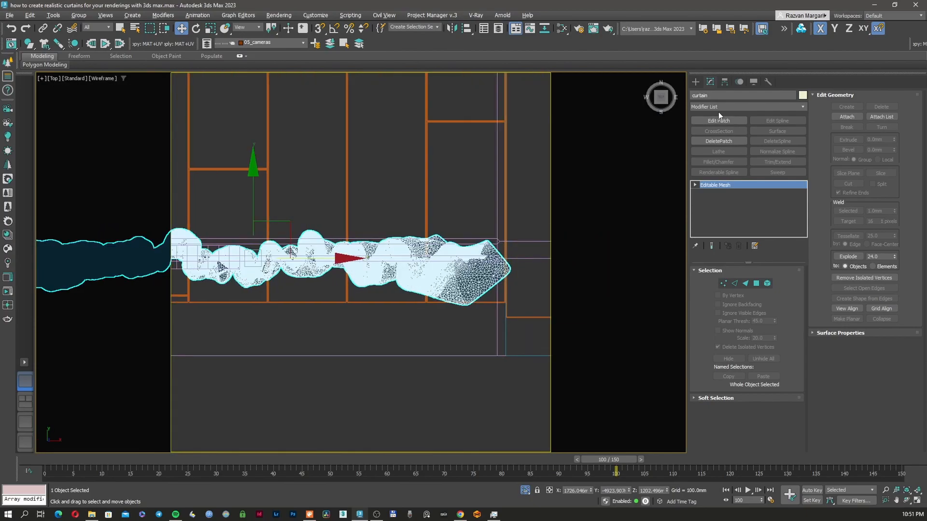
pyautogui.click(724, 108)
pyautogui.press('f')
pyautogui.click(721, 142)
pyautogui.click(719, 193)
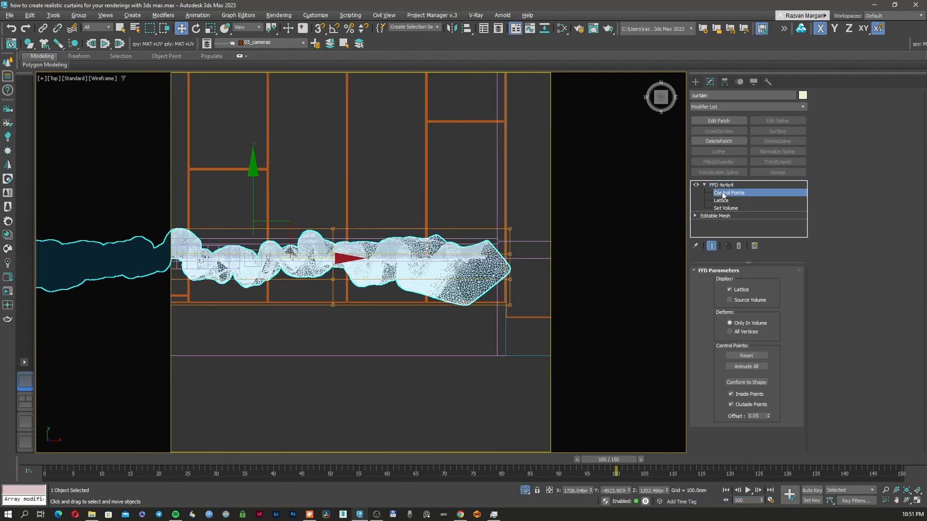
pyautogui.scroll(3, 502, 273)
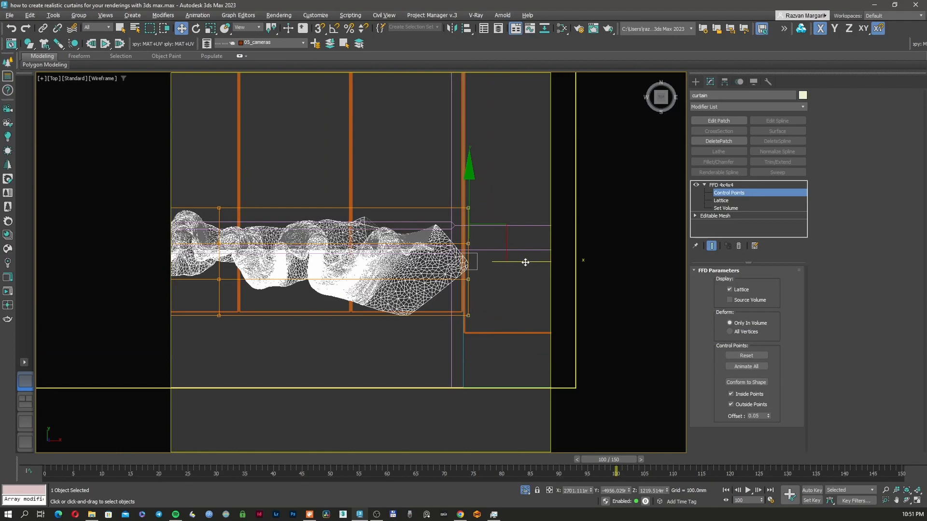
pyautogui.scroll(-3, 478, 260)
pyautogui.scroll(-3, 479, 261)
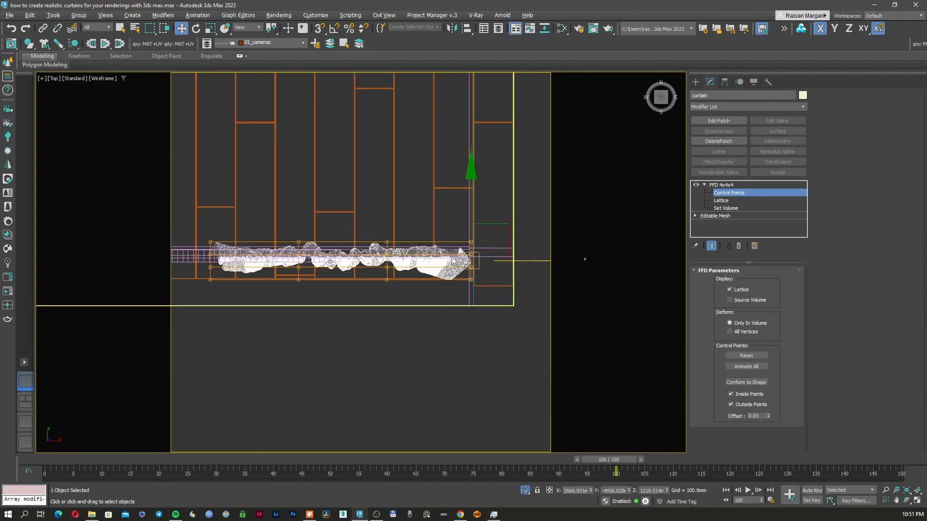
# Step: Move the window-side row of lattice points toward the room and adjust the room-side row to fit the curtain's depth
pyautogui.moveTo(262, 270); pyautogui.dragTo(265, 262)
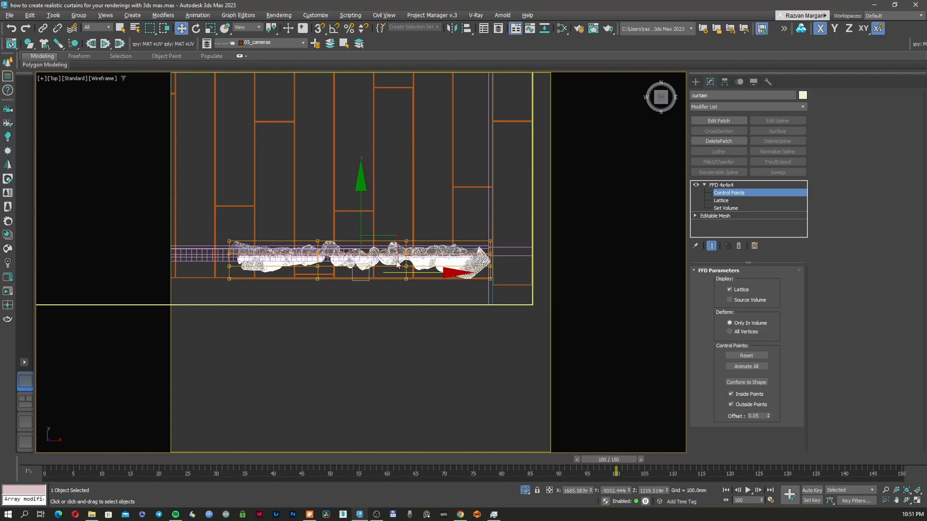
pyautogui.scroll(8, 400, 261)
pyautogui.moveTo(322, 241); pyautogui.dragTo(322, 240)
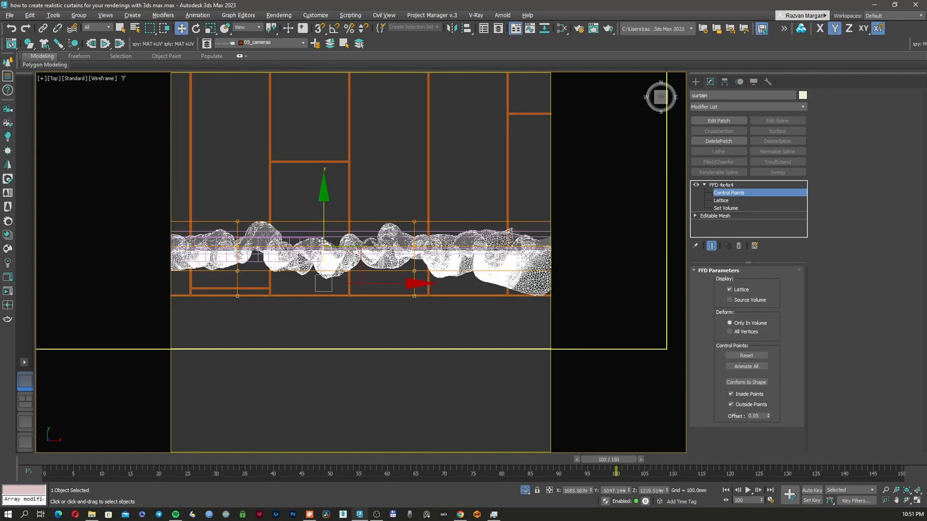
pyautogui.scroll(3, 323, 245)
pyautogui.scroll(-4, 299, 246)
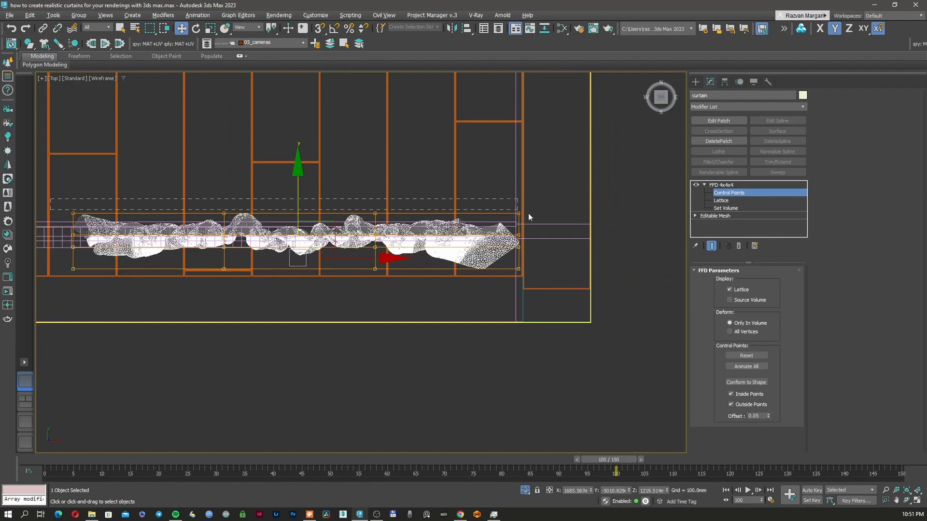
pyautogui.moveTo(548, 224); pyautogui.dragTo(548, 222)
pyautogui.scroll(2, 300, 184)
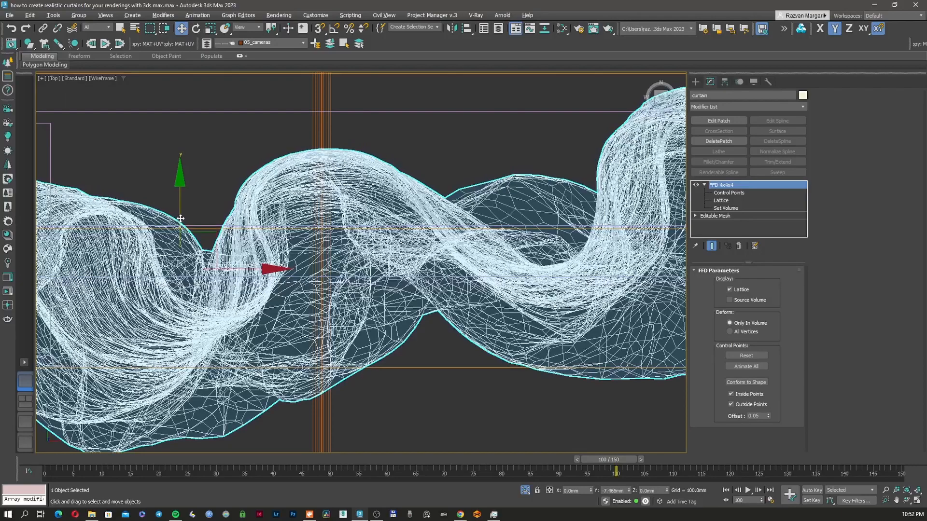
pyautogui.keyDown('alt'); pyautogui.moveTo(180, 219); pyautogui.dragTo(182, 250, button='middle'); pyautogui.keyUp('alt')
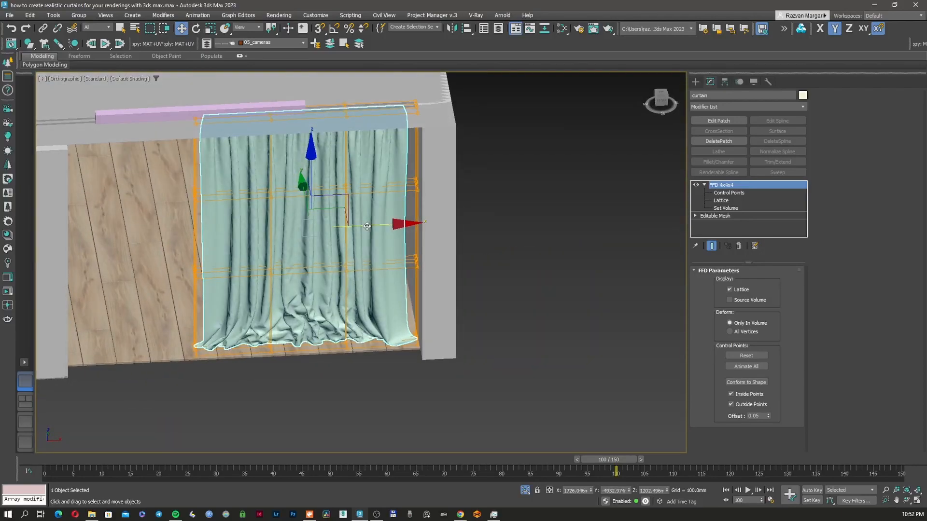
# Step: Copy the curtain along the rail to cover the other half of the window
pyautogui.moveTo(367, 226)
pyautogui.mouseDown()
pyautogui.moveTo(238, 229)
pyautogui.moveTo(180, 243)
pyautogui.moveTo(188, 243)
pyautogui.mouseUp()
pyautogui.click(464, 296)
# Step: Shift the copied curtain's lower control points along the rail and toward the window where its hem meets the original curtain
pyautogui.press('1')
pyautogui.scroll(3, 210, 320)
pyautogui.moveTo(209, 320); pyautogui.dragTo(262, 279, button='middle')
pyautogui.moveTo(321, 340); pyautogui.dragTo(253, 278)
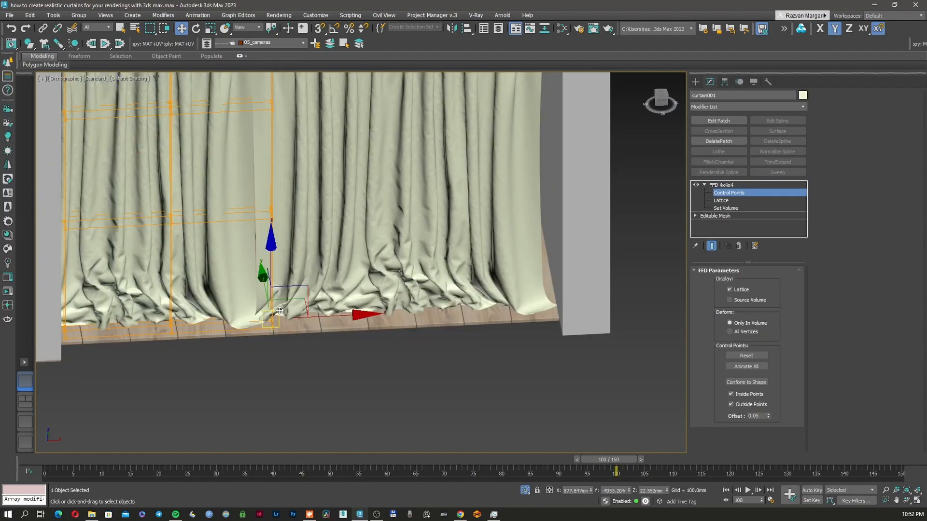
pyautogui.moveTo(341, 316); pyautogui.dragTo(335, 313)
pyautogui.scroll(3, 240, 326)
pyautogui.keyDown('alt'); pyautogui.moveTo(241, 326); pyautogui.dragTo(260, 332, button='middle'); pyautogui.keyUp('alt')
pyautogui.scroll(2, 259, 331)
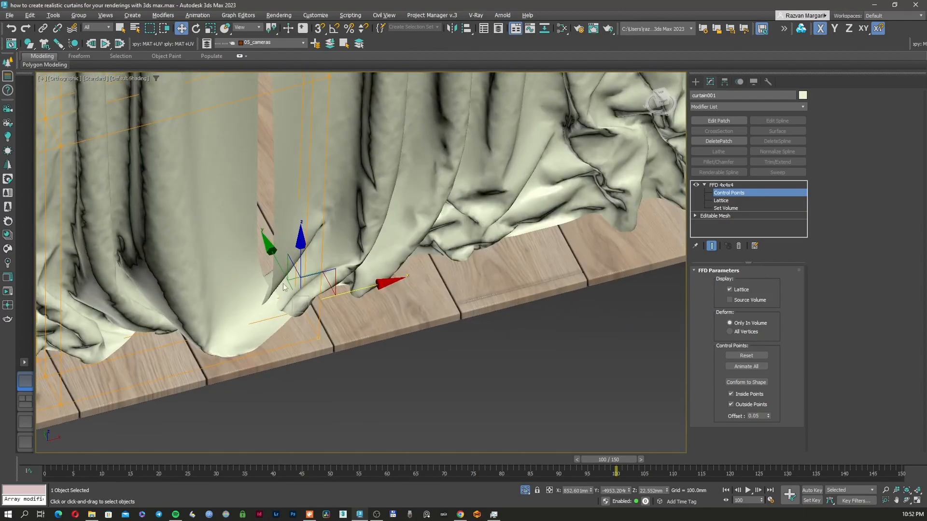
pyautogui.moveTo(279, 267); pyautogui.dragTo(324, 259)
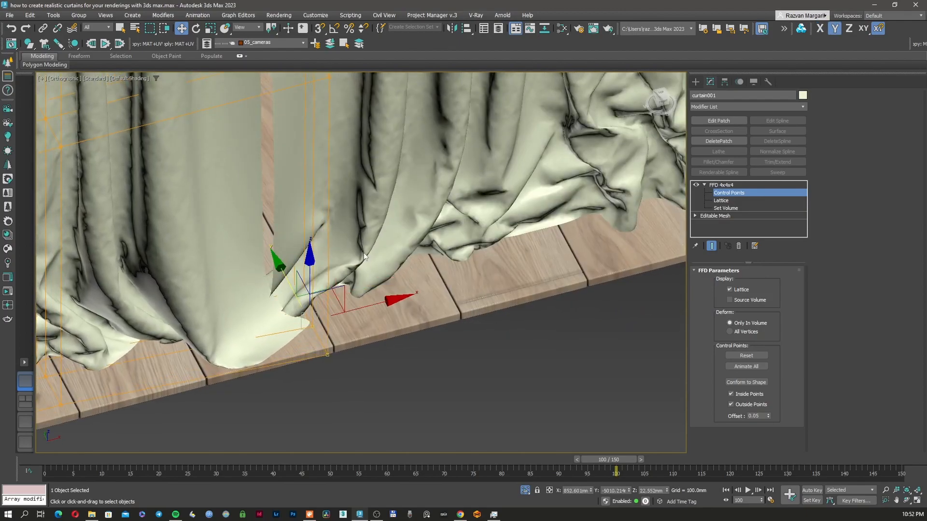
# Step: Move the original curtain's lower inner control points toward the room to separate its hem from the copied curtain
pyautogui.click(720, 185)
pyautogui.click(504, 232)
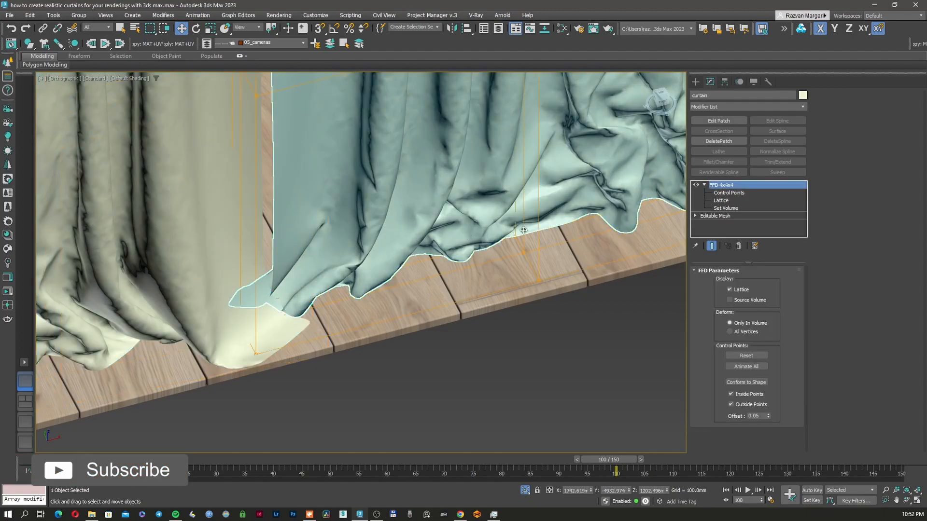
pyautogui.click(729, 193)
pyautogui.press('F3')
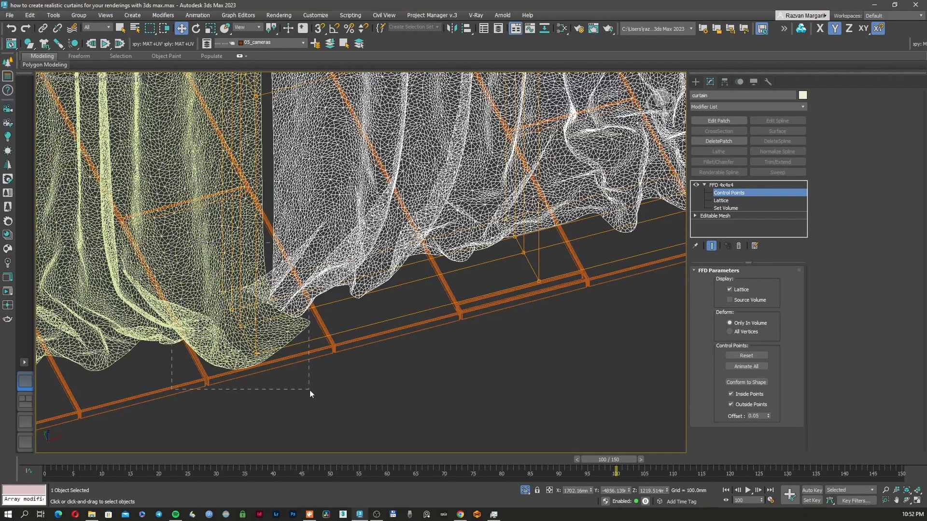
pyautogui.moveTo(309, 390); pyautogui.dragTo(309, 390)
pyautogui.press('F3')
pyautogui.moveTo(215, 285); pyautogui.dragTo(210, 275)
pyautogui.press('F3')
pyautogui.press('F3')
pyautogui.click(716, 186)
# Step: Examine both curtains and their meeting edge from outside and in the shaded camera view with safe frames
pyautogui.click(696, 82)
pyautogui.moveTo(484, 199)
pyautogui.mouseDown(button='middle')
pyautogui.moveTo(463, 257)
pyautogui.moveTo(447, 234)
pyautogui.mouseUp(button='middle')
pyautogui.scroll(-8, 462, 257)
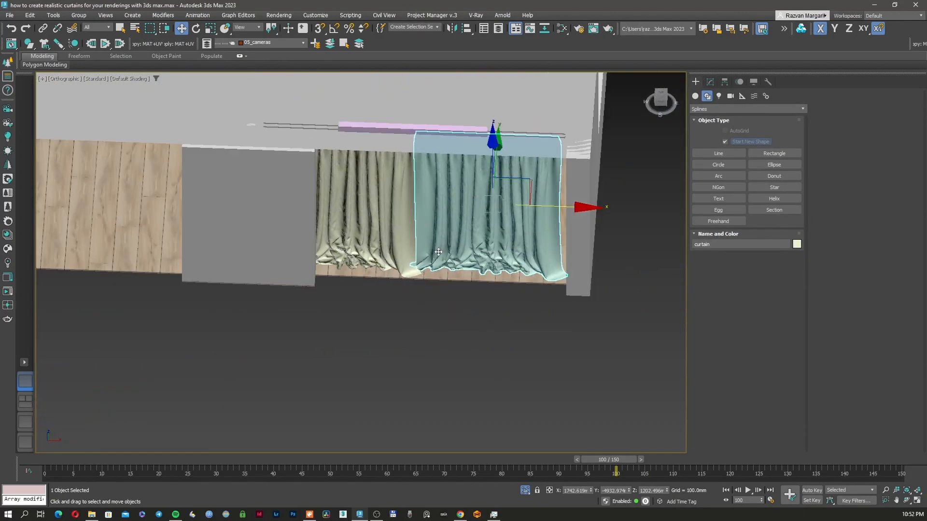
pyautogui.scroll(3, 446, 234)
pyautogui.press('c')
pyautogui.press('F3')
pyautogui.press('F3')
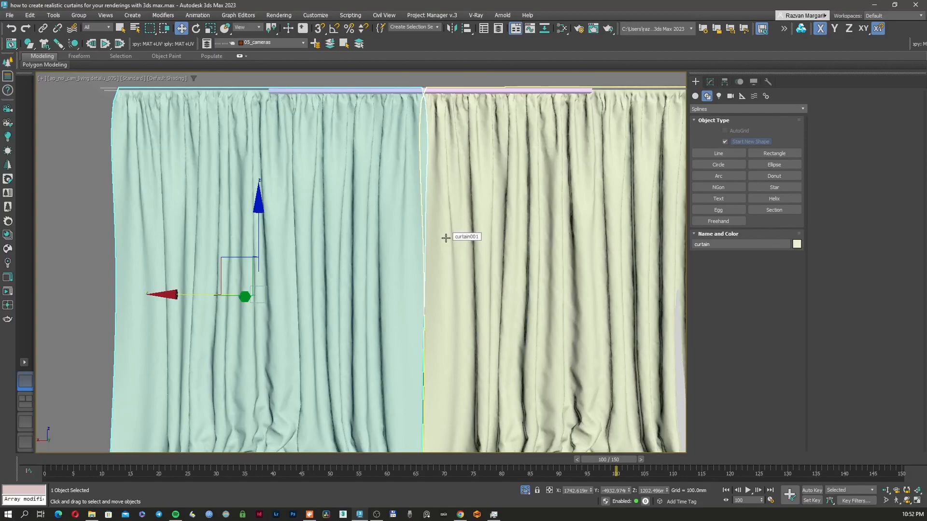
pyautogui.hotkey('shift', 'f')
pyautogui.click(461, 347)
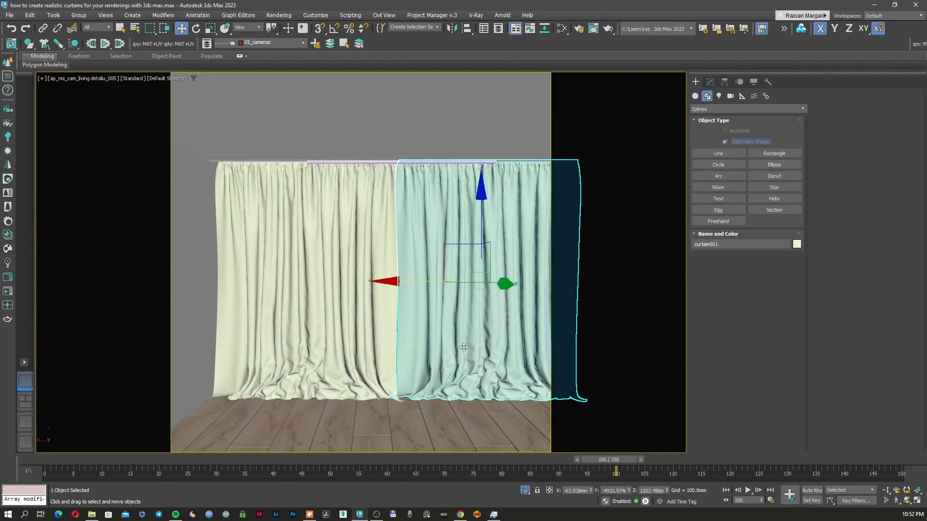
# Step: Isolate the curtain hanger, the ceiling and the floor, and display them in a wireframe front view
pyautogui.click(359, 162)
pyautogui.keyDown('ctrl'); pyautogui.click(341, 136); pyautogui.keyUp('ctrl')
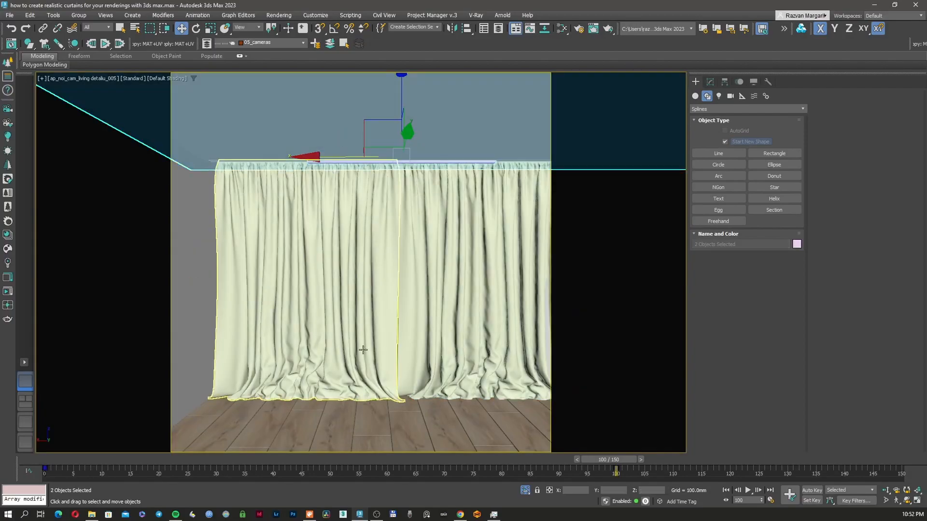
pyautogui.keyDown('ctrl'); pyautogui.click(365, 426); pyautogui.keyUp('ctrl')
pyautogui.hotkey('alt', 'q')
pyautogui.press('f')
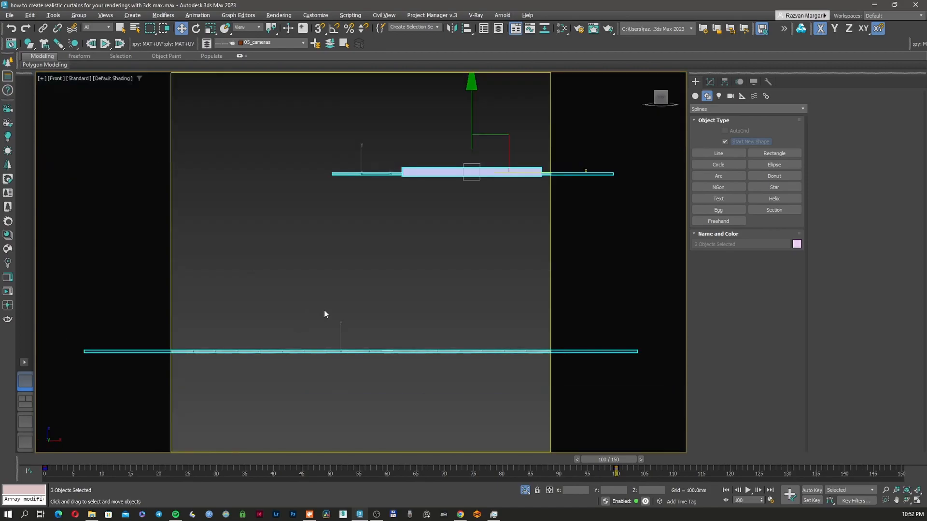
pyautogui.press('F3')
# Step: Draw a rectangle spline about 3754 mm wide and 2809 mm long from the ceiling edge down past the floor
pyautogui.moveTo(474, 251)
pyautogui.mouseDown(button='middle')
pyautogui.moveTo(439, 254)
pyautogui.moveTo(376, 236)
pyautogui.mouseUp(button='middle')
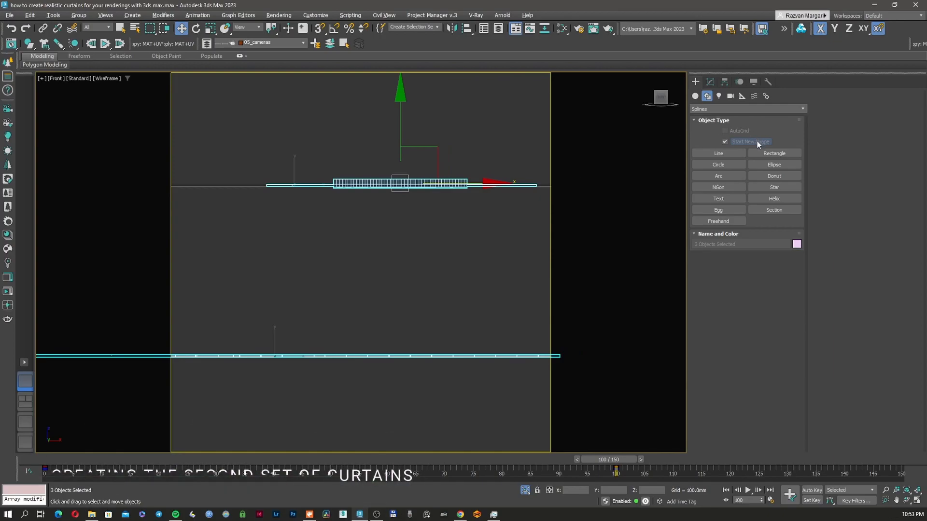
pyautogui.click(774, 153)
pyautogui.moveTo(536, 185); pyautogui.dragTo(271, 384)
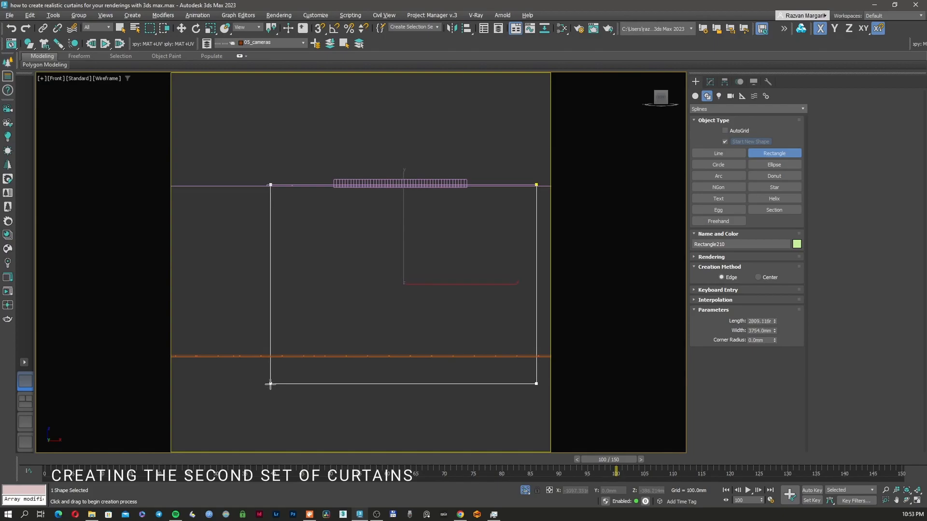
# Step: With Auto Key on at frame 100, scale the hanger narrower along its width, and turn Auto Key off
pyautogui.press('w')
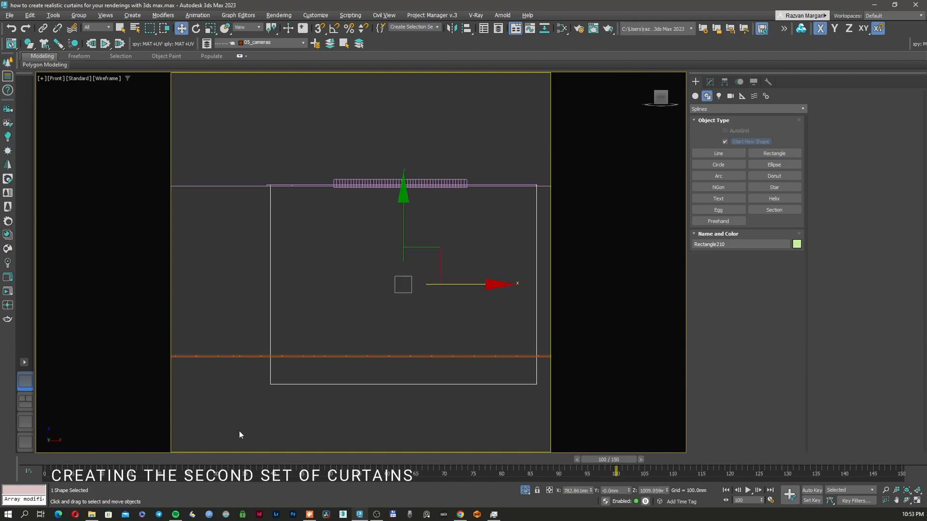
pyautogui.click(395, 183)
pyautogui.rightClick(396, 184)
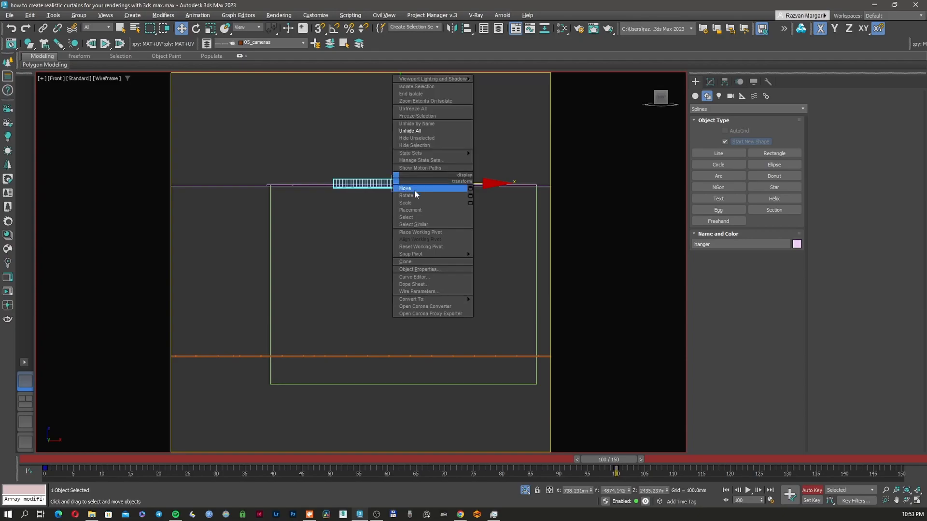
pyautogui.click(415, 204)
pyautogui.moveTo(498, 185); pyautogui.dragTo(481, 184)
pyautogui.rightClick(481, 189)
pyautogui.click(498, 193)
pyautogui.click(517, 208)
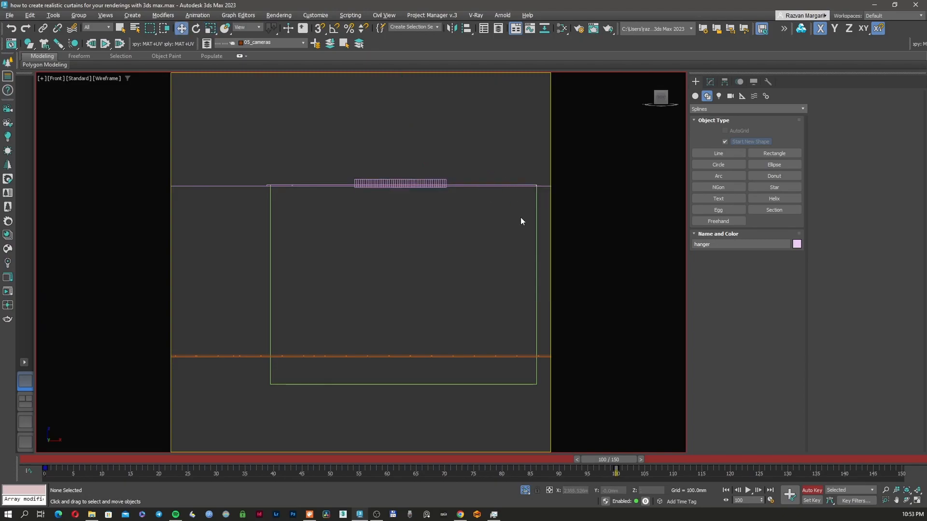
# Step: Apply a Garment Maker modifier to the new curtain rectangle, set its density to 0.35 and display it shaded
pyautogui.click(534, 233)
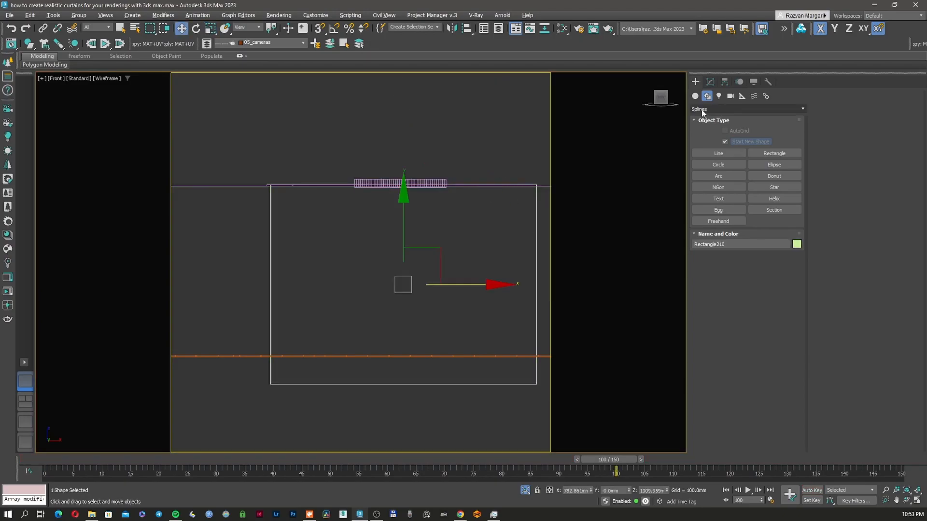
pyautogui.click(709, 82)
pyautogui.click(731, 106)
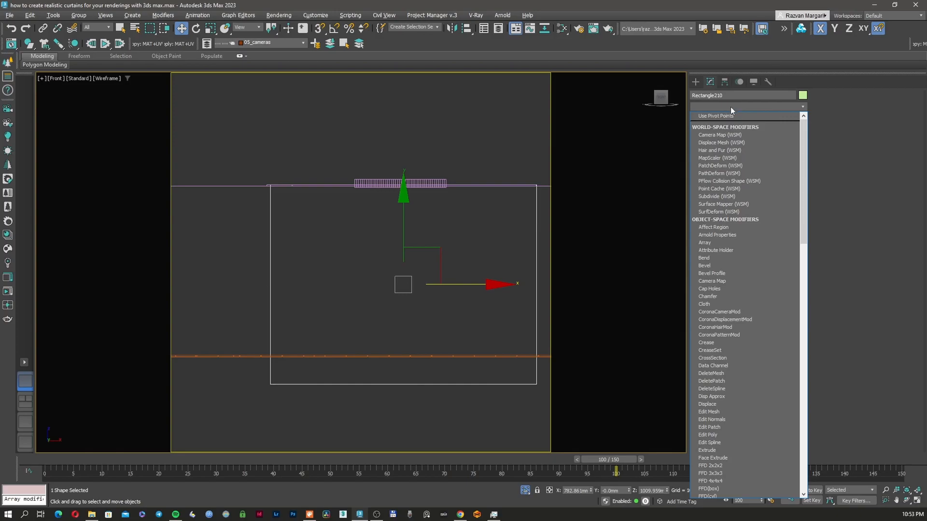
pyautogui.press('g')
pyautogui.click(734, 116)
pyautogui.doubleClick(756, 285)
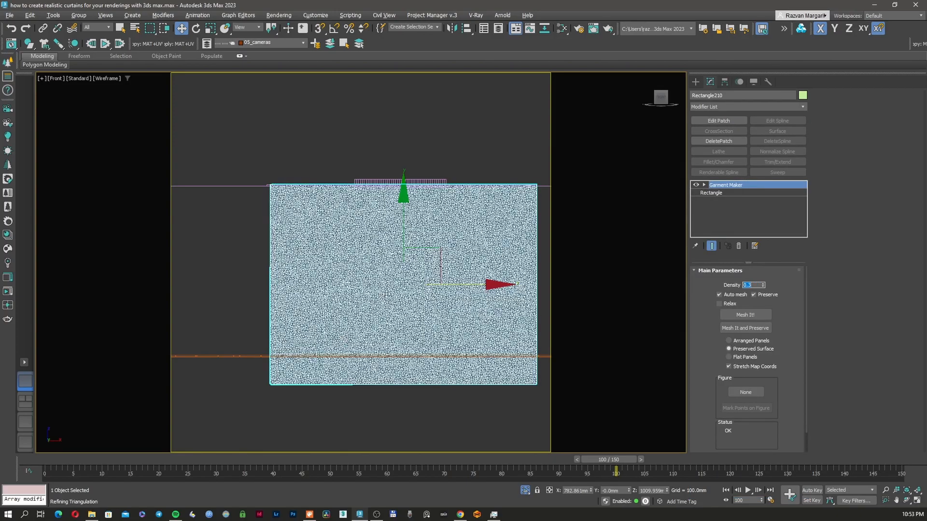
pyautogui.scroll(5, 381, 298)
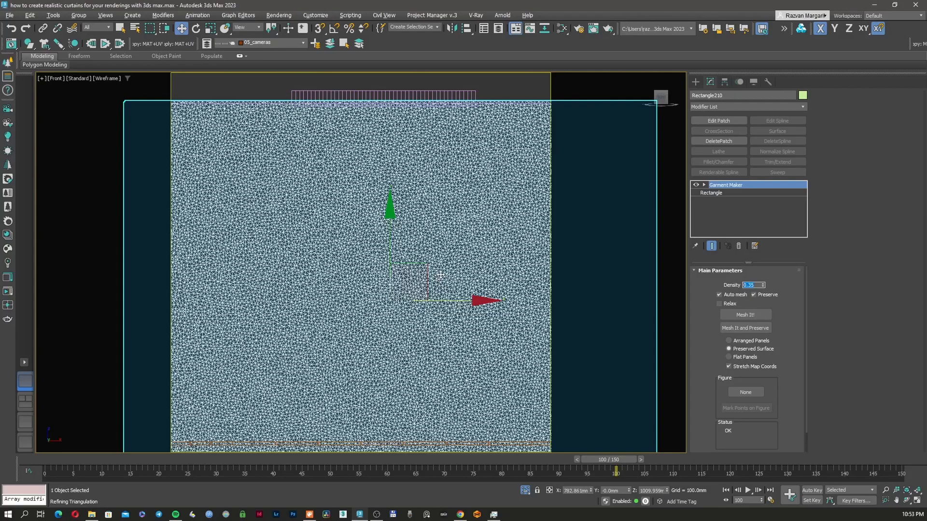
pyautogui.scroll(-5, 415, 269)
pyautogui.press('F3')
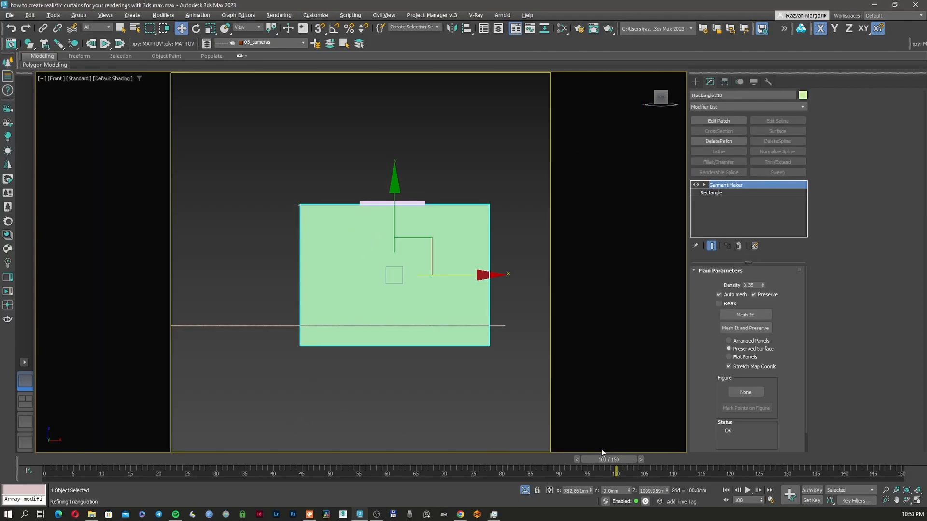
# Step: At frame 0 with Auto Key on, move the floor down to just below the curtain's hem
pyautogui.moveTo(614, 462); pyautogui.dragTo(56, 462)
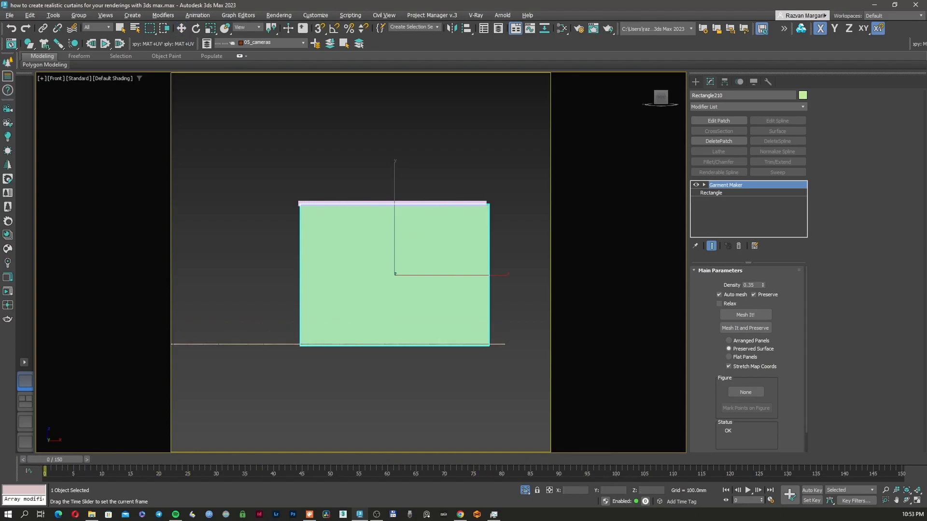
pyautogui.press('w')
pyautogui.press('n')
pyautogui.click(271, 344)
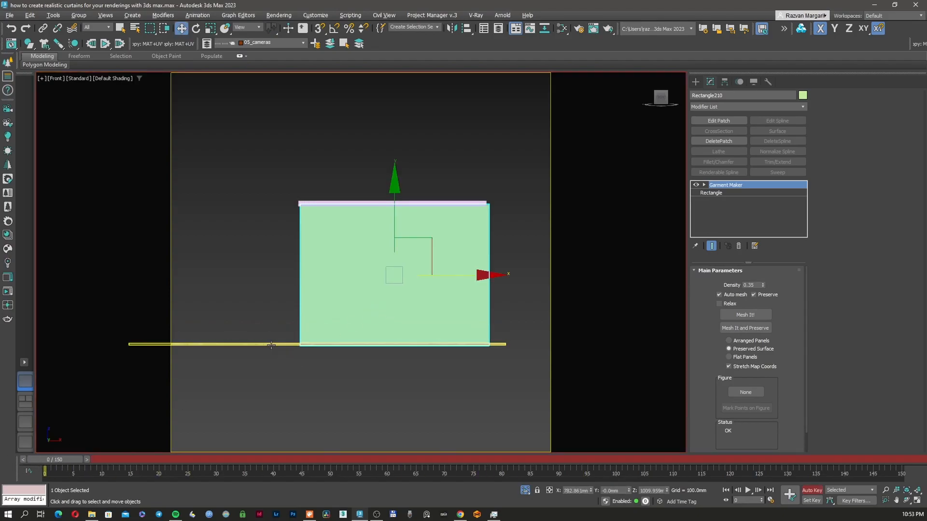
pyautogui.click(271, 344)
pyautogui.moveTo(303, 295); pyautogui.dragTo(304, 302)
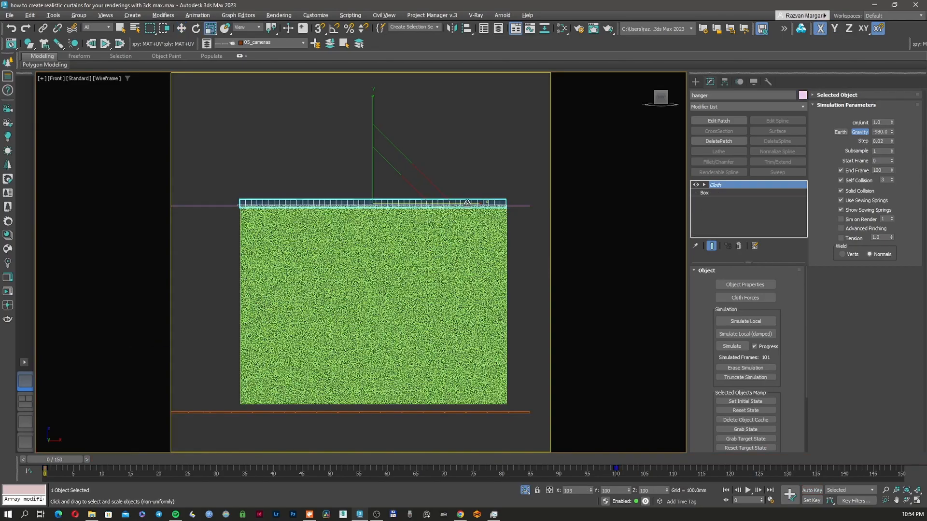
# Step: Scale the hanger along its width at frame 0 until it extends slightly past both sides of the curtain
pyautogui.moveTo(468, 203); pyautogui.dragTo(468, 205)
pyautogui.rightClick(467, 204)
pyautogui.click(453, 158)
pyautogui.click(453, 158)
# Step: Add a UVW Map modifier with box mapping and real-world map size to the new curtain
pyautogui.click(462, 225)
pyautogui.press('F3')
pyautogui.press('F3')
pyautogui.click(735, 108)
pyautogui.press('u')
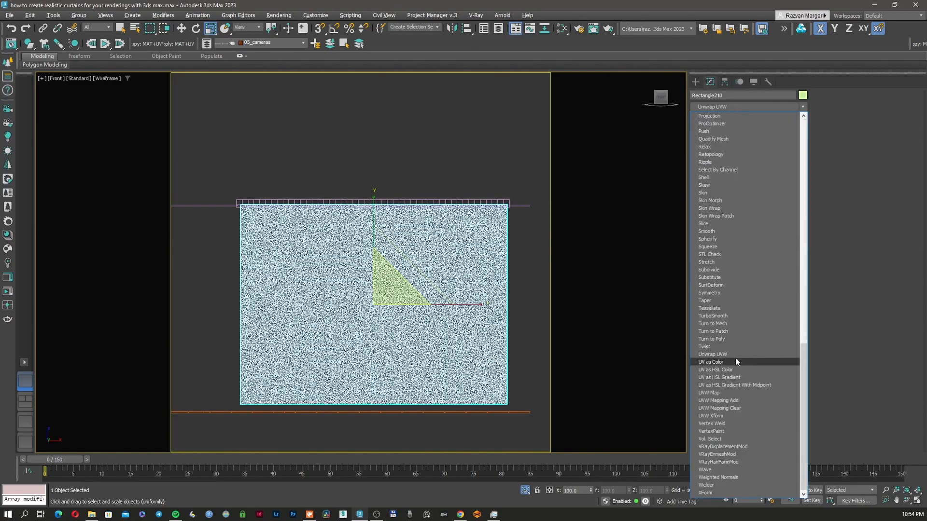
pyautogui.click(745, 369)
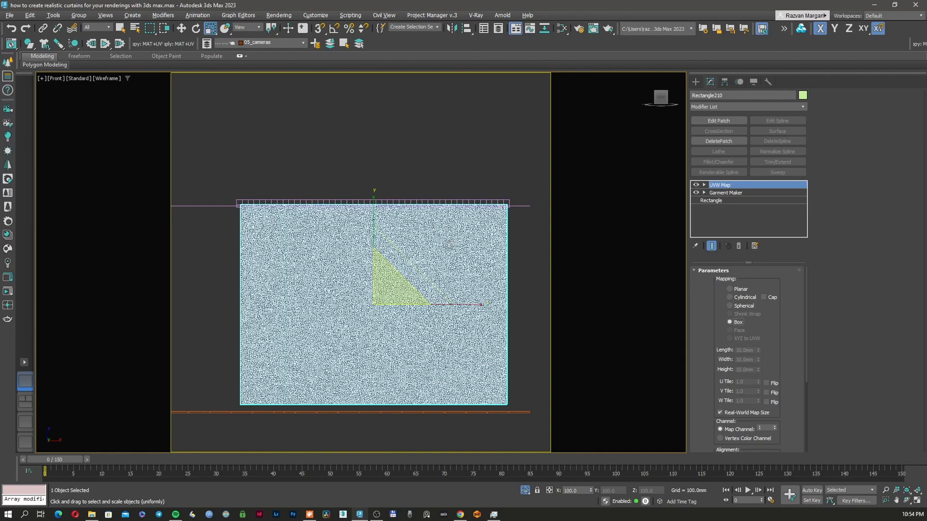
# Step: Add a Cloth modifier on top of the new curtain's UVW Map
pyautogui.click(351, 147)
pyautogui.click(326, 266)
pyautogui.click(278, 175)
pyautogui.click(278, 203)
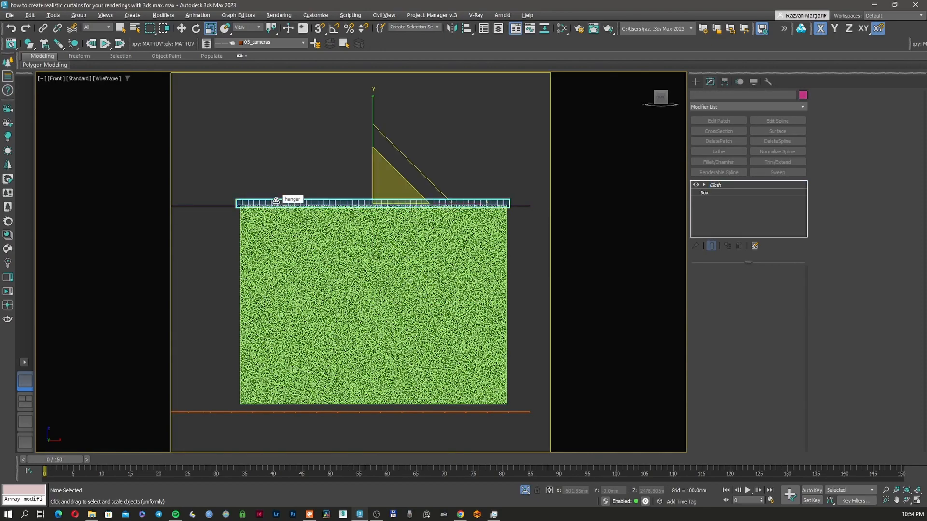
pyautogui.click(290, 222)
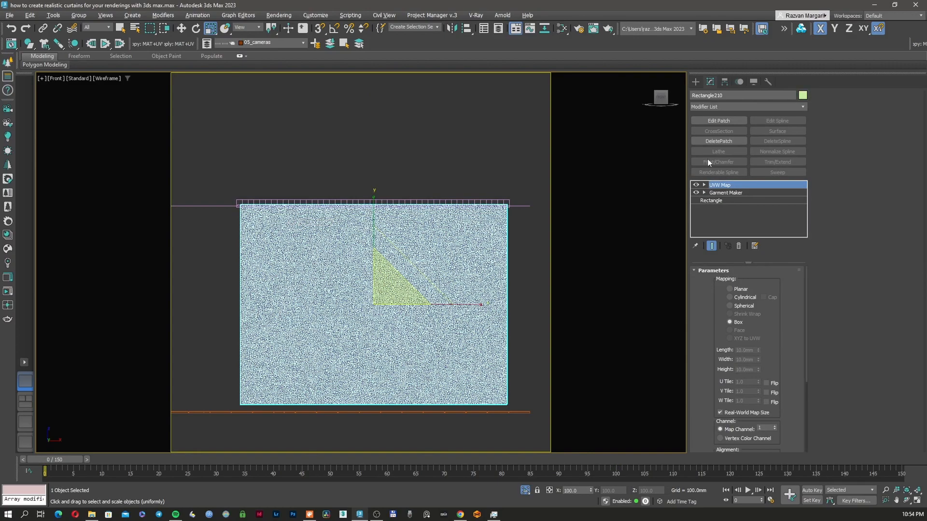
pyautogui.click(735, 107)
pyautogui.write('cl')
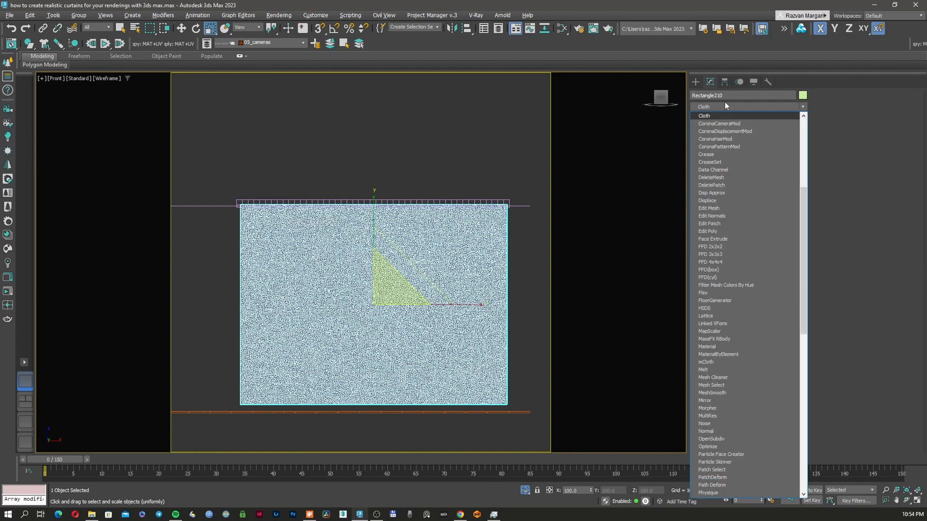
pyautogui.press('Return')
# Step: Delete the old Cloth modifier from the hanger, leaving only its box
pyautogui.rightClick(729, 185)
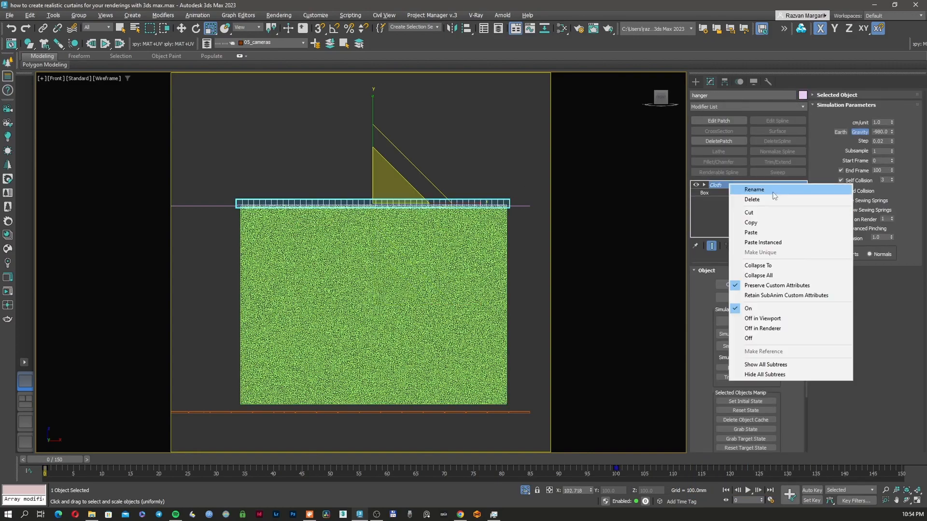
pyautogui.click(772, 200)
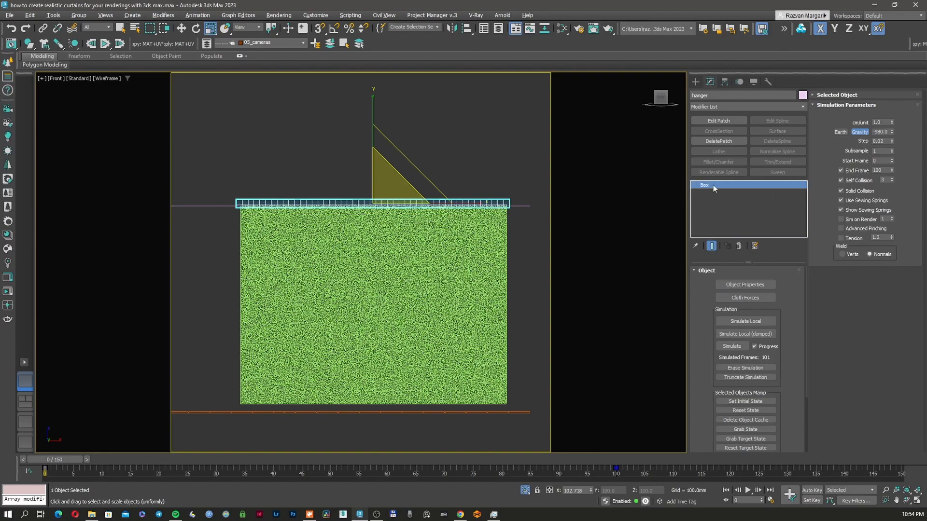
pyautogui.click(535, 232)
# Step: In the new curtain's Cloth object properties, define Rectangle210 as cloth with the Cotton preset
pyautogui.click(482, 239)
pyautogui.click(482, 238)
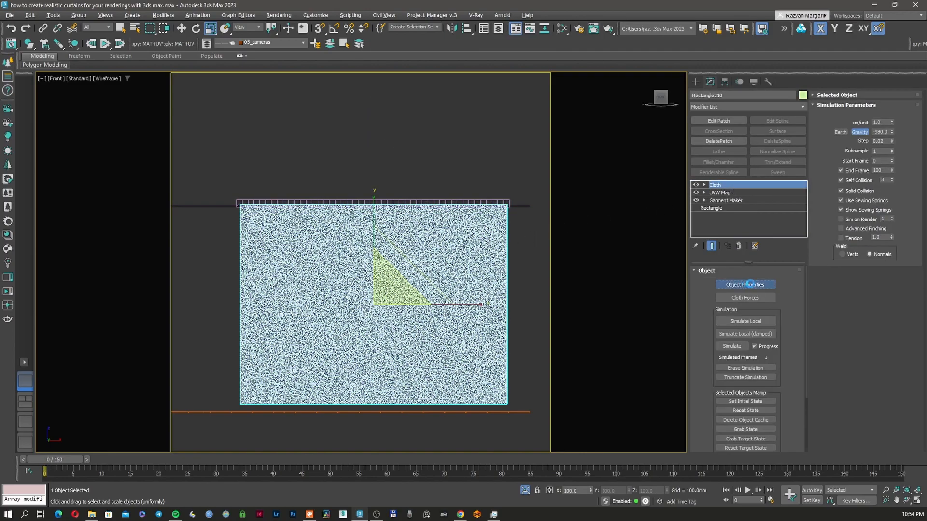
pyautogui.click(404, 132)
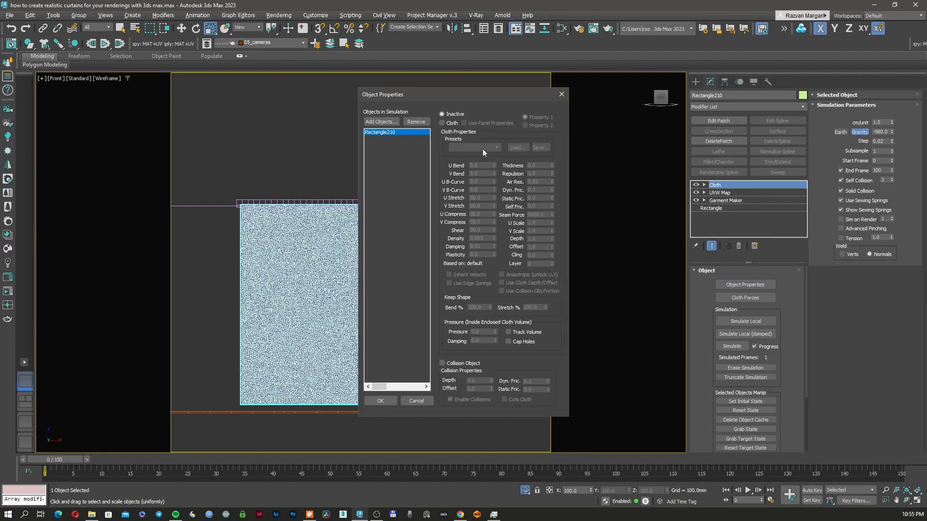
pyautogui.click(451, 123)
pyautogui.click(470, 146)
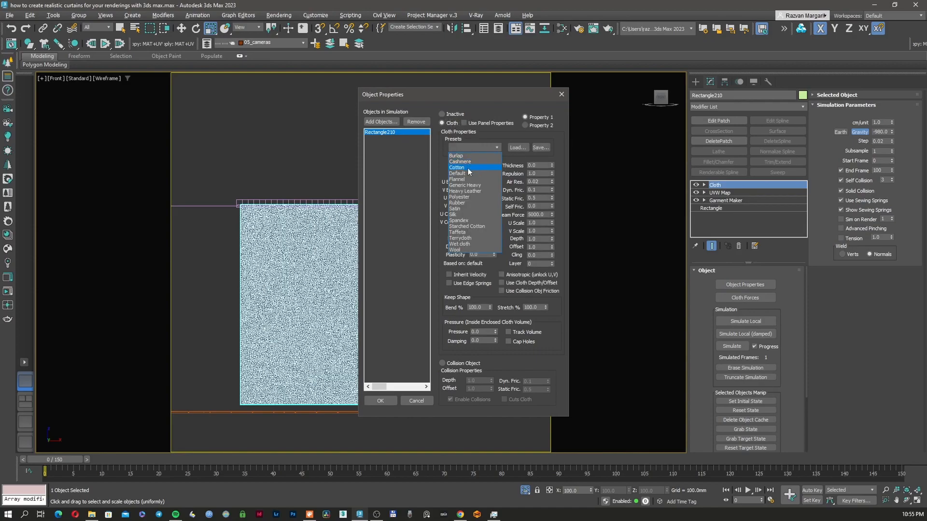
pyautogui.click(468, 168)
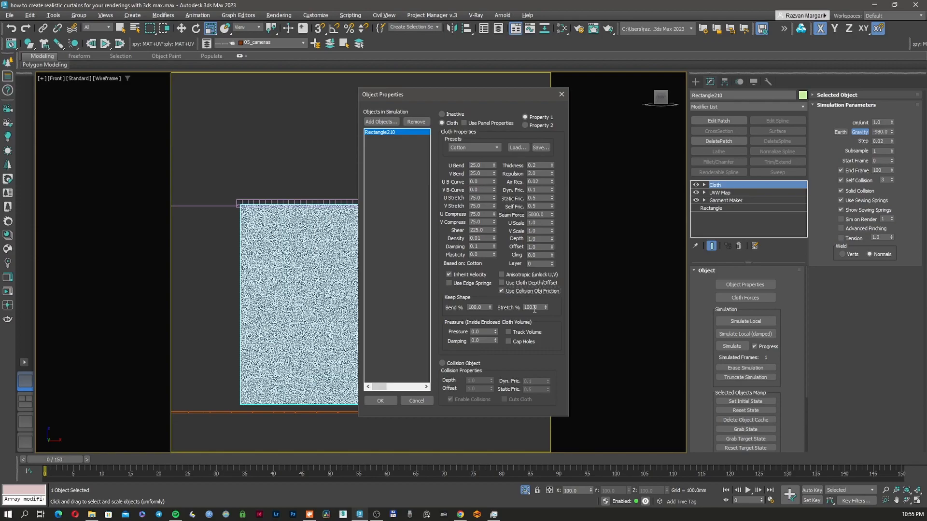
# Step: Add floor001 and the hanger to the cloth simulation
pyautogui.click(381, 121)
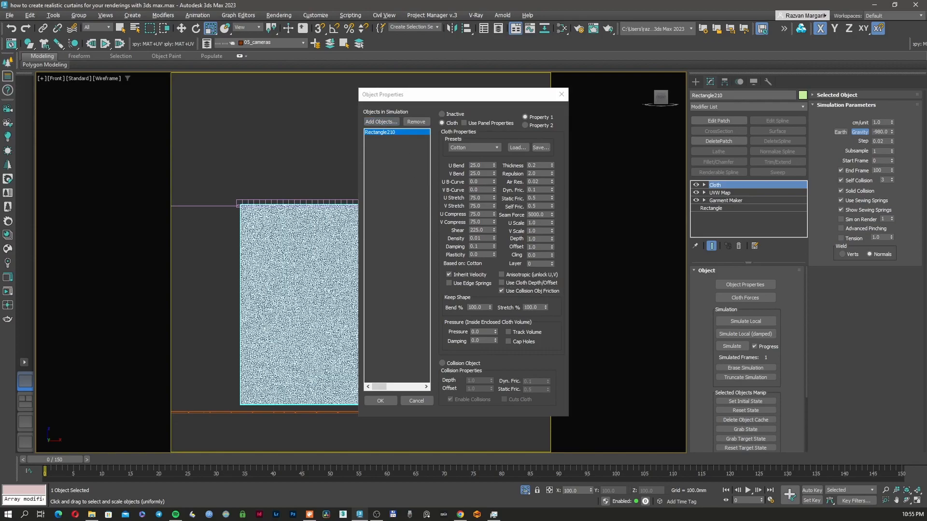
pyautogui.click(383, 161)
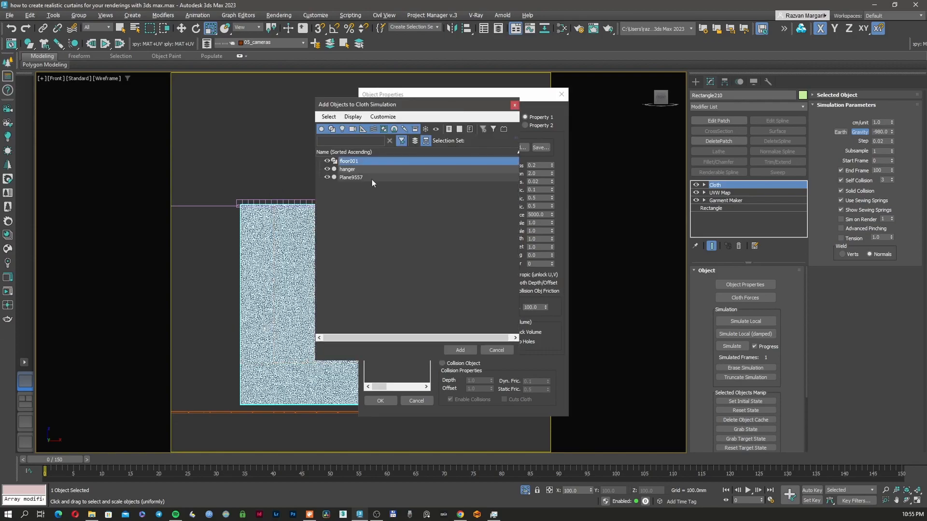
pyautogui.keyDown('ctrl'); pyautogui.click(348, 169); pyautogui.keyUp('ctrl')
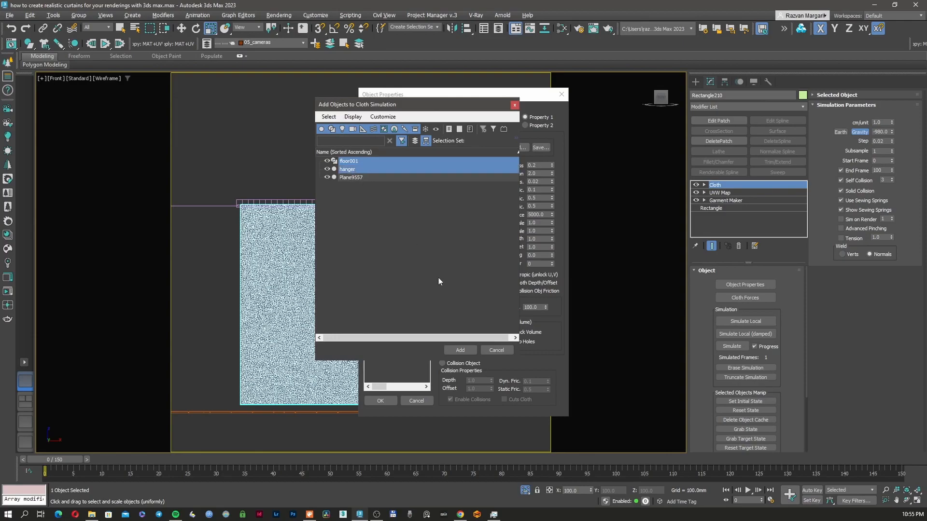
pyautogui.click(460, 350)
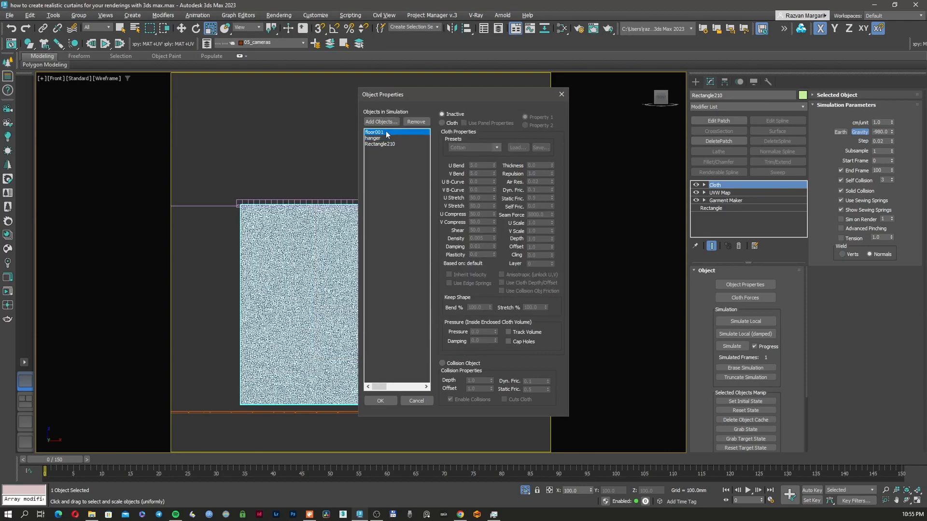
# Step: Define floor001 and the hanger as collision objects and accept the cloth properties
pyautogui.click(443, 363)
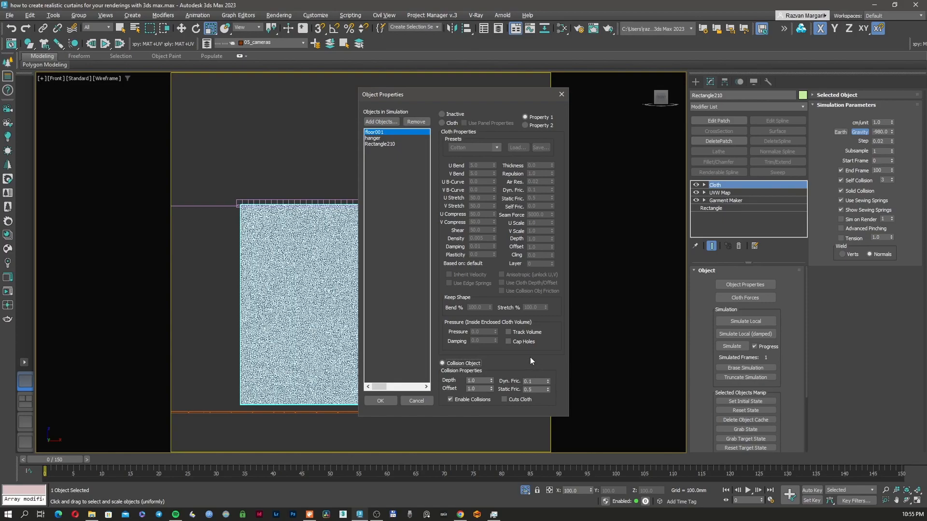
pyautogui.click(381, 138)
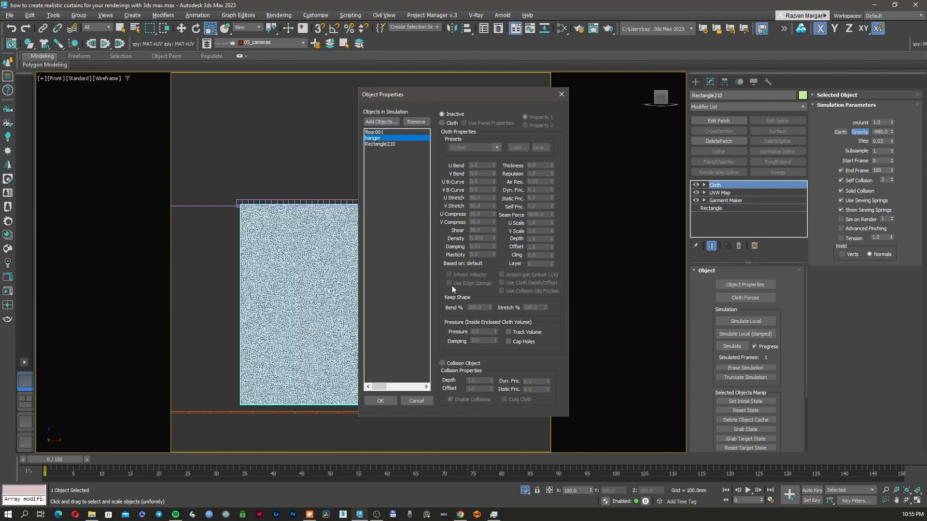
pyautogui.click(462, 363)
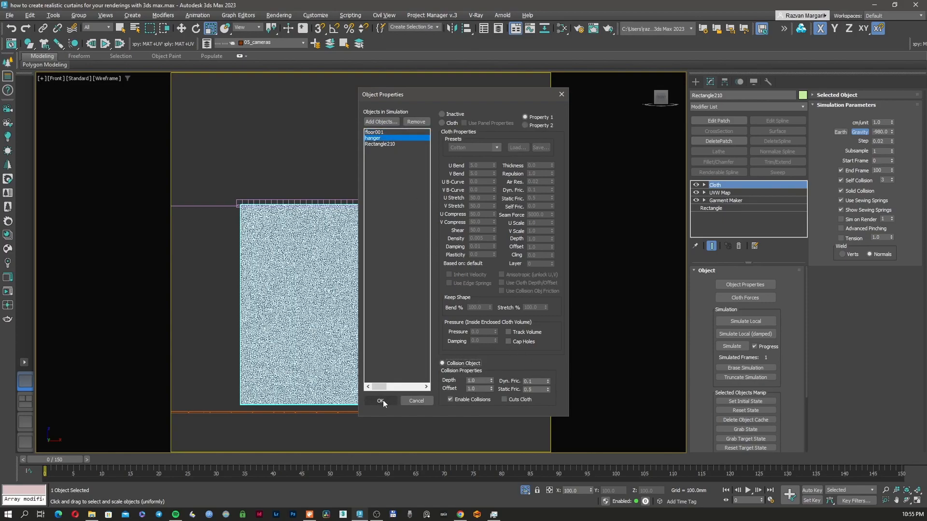
pyautogui.click(381, 144)
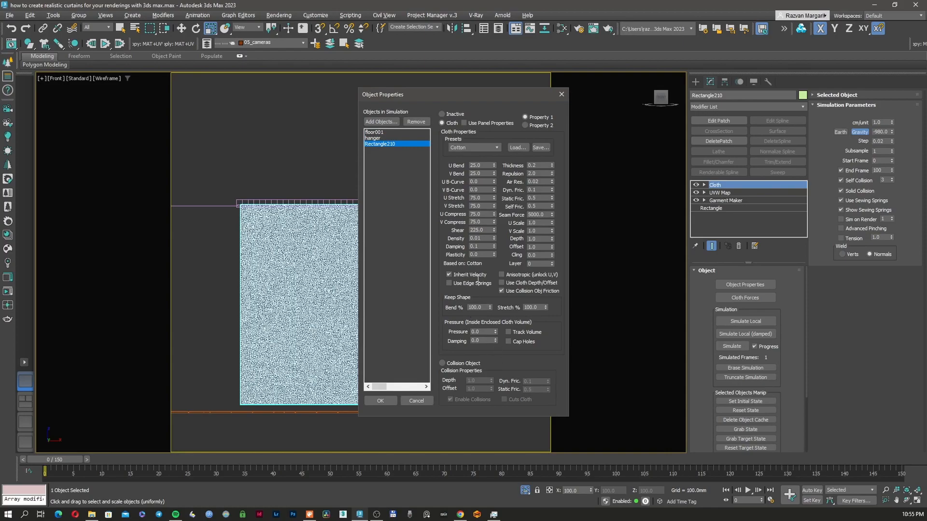
pyautogui.click(381, 400)
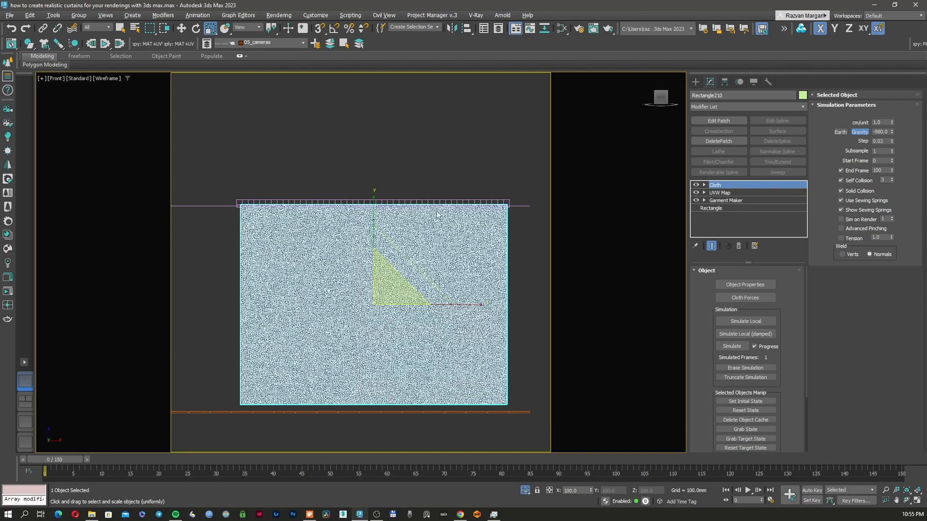
# Step: Select the row of vertices along the curtain's upper edge and make a Cloth group named hangers from them
pyautogui.click(704, 185)
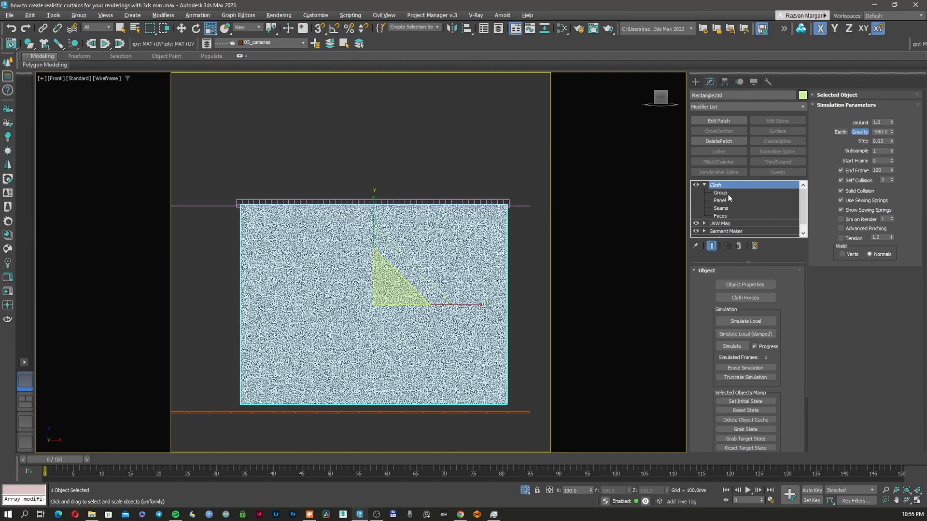
pyautogui.click(720, 192)
pyautogui.moveTo(387, 208); pyautogui.dragTo(522, 208)
pyautogui.click(731, 283)
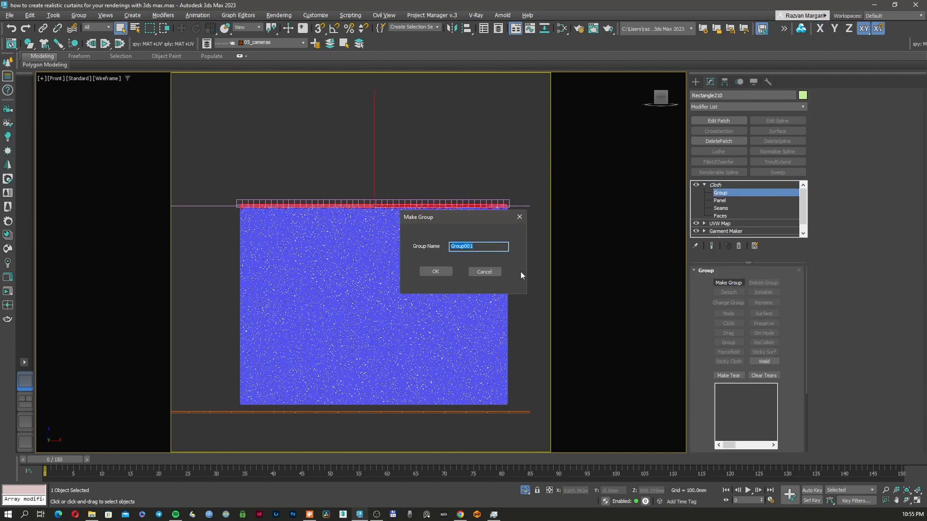
pyautogui.write('hangers')
pyautogui.click(432, 271)
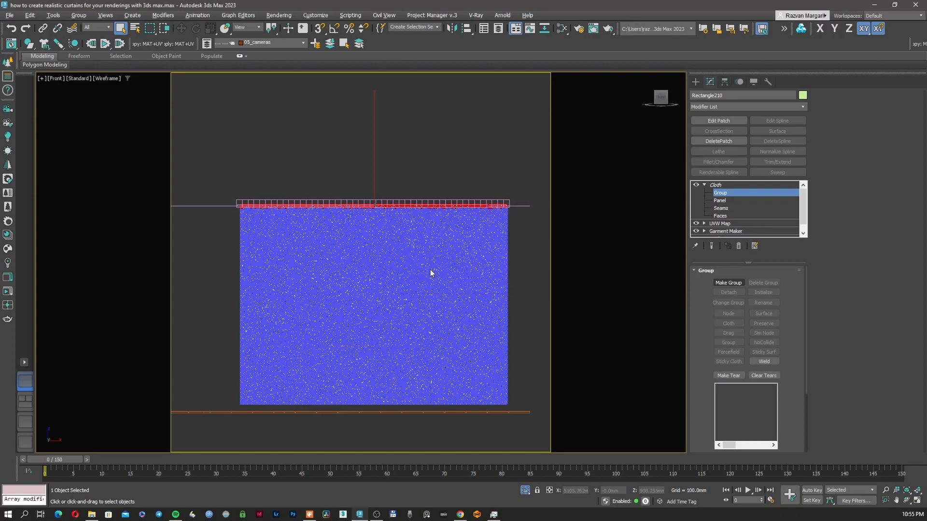
# Step: Attach the hangers group to the hanger object with a Node constraint, leave group editing and show the top view
pyautogui.click(777, 313)
pyautogui.click(508, 204)
pyautogui.click(710, 185)
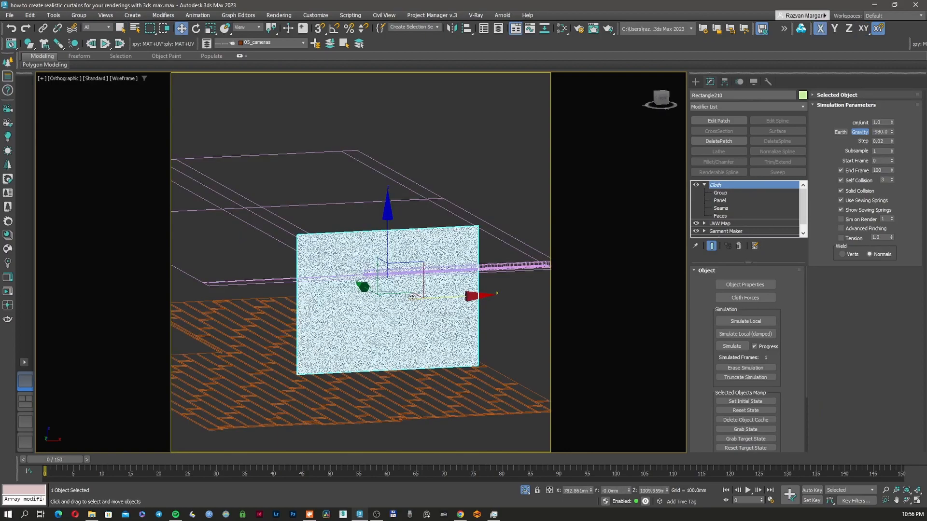
pyautogui.press('t')
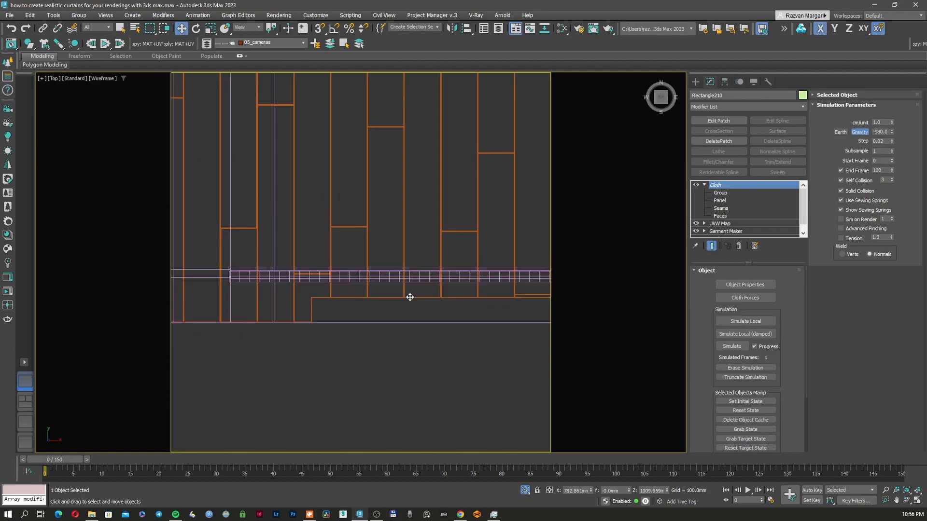
# Step: Move the flat curtain along Y to about -4914 mm, placing it right beside the hanger
pyautogui.scroll(-5, 401, 256)
pyautogui.scroll(3, 395, 252)
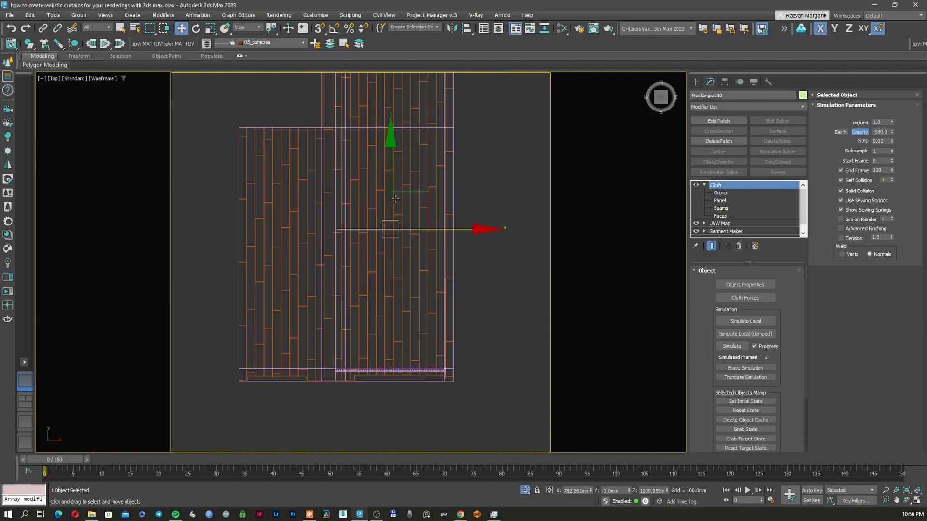
pyautogui.moveTo(390, 183); pyautogui.dragTo(398, 320)
pyautogui.scroll(6, 390, 367)
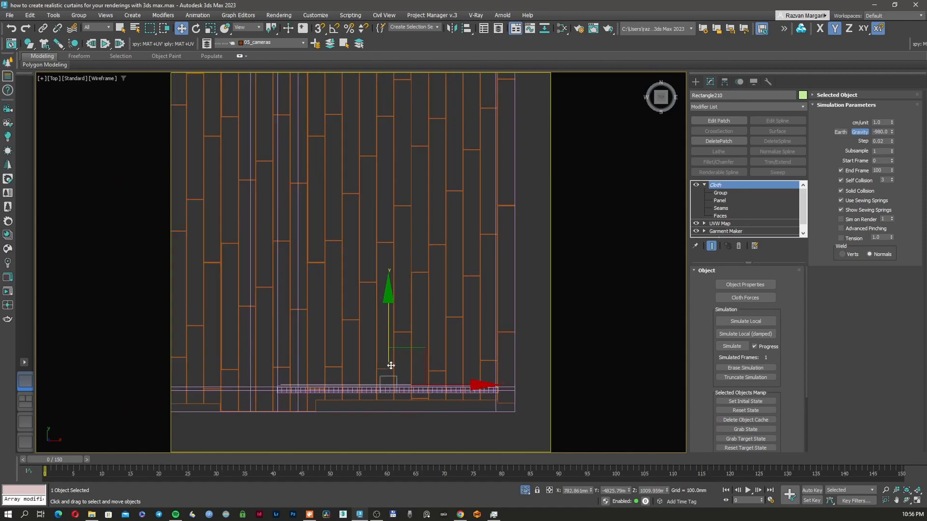
pyautogui.moveTo(411, 250); pyautogui.dragTo(407, 307)
pyautogui.moveTo(407, 308)
pyautogui.keyDown('alt'); pyautogui.mouseDown(button='middle')
pyautogui.moveTo(437, 241)
pyautogui.moveTo(442, 302)
pyautogui.mouseUp(button='middle'); pyautogui.keyUp('alt')
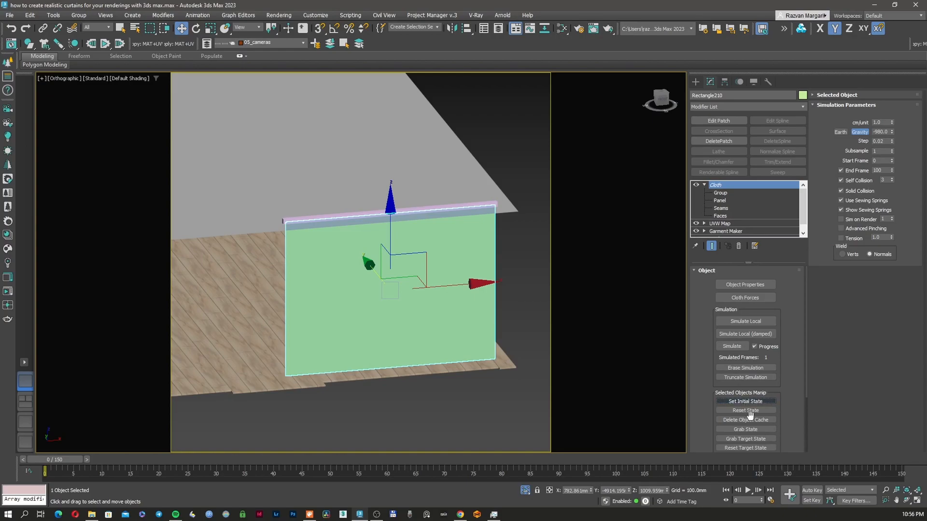
pyautogui.click(742, 401)
pyautogui.click(732, 346)
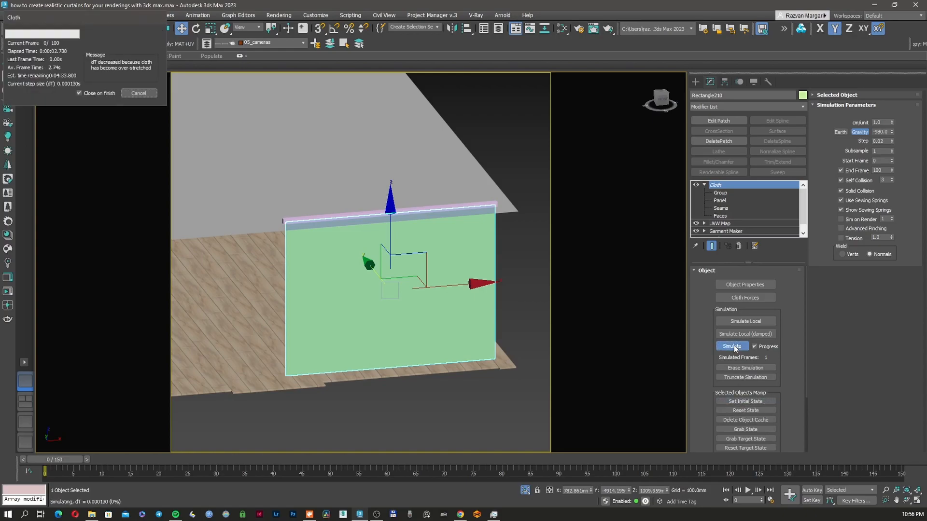
pyautogui.press('Escape')
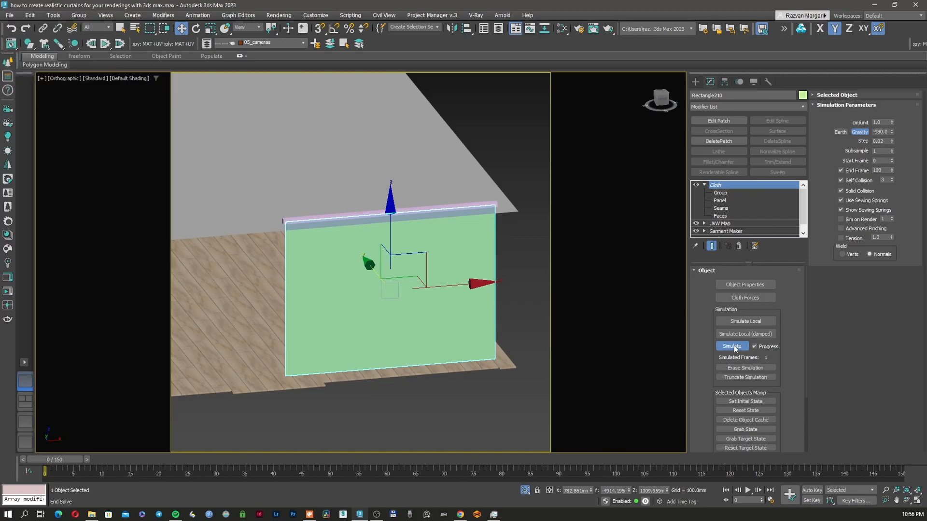
# Step: Reset the curtain's cloth state, set its current pose as the initial state and run the cloth simulation
pyautogui.click(744, 399)
pyautogui.click(743, 410)
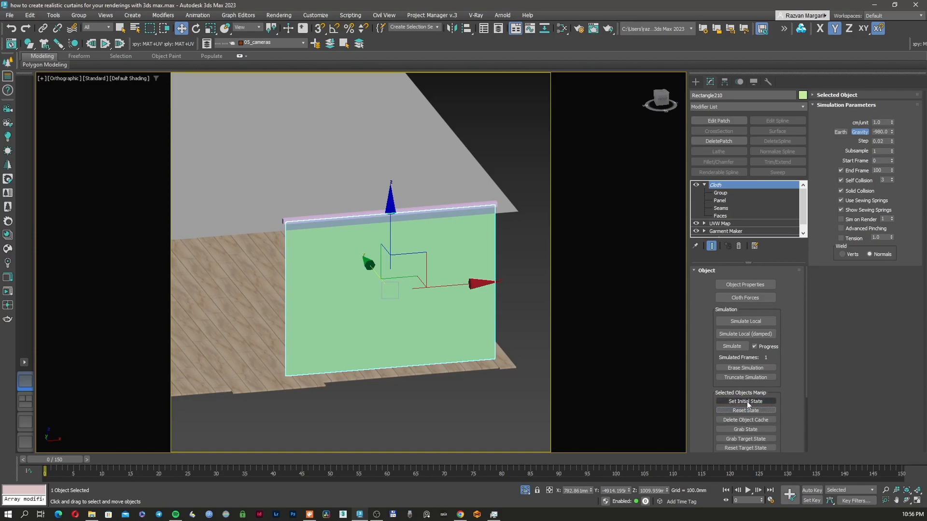
pyautogui.click(731, 346)
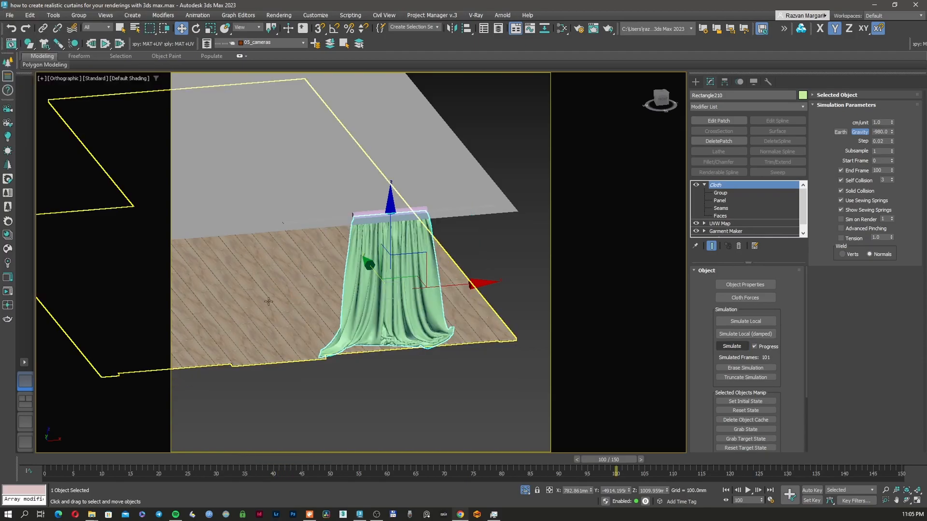
# Step: Collapse the simulated curtain's whole modifier stack to an editable mesh and add an FFD 4x4x4 modifier
pyautogui.moveTo(413, 300)
pyautogui.keyDown('alt'); pyautogui.mouseDown(button='middle')
pyautogui.moveTo(395, 333)
pyautogui.moveTo(305, 327)
pyautogui.moveTo(533, 332)
pyautogui.moveTo(471, 345)
pyautogui.moveTo(449, 335)
pyautogui.mouseUp(button='middle'); pyautogui.keyUp('alt')
pyautogui.scroll(4, 396, 333)
pyautogui.press('F3')
pyautogui.rightClick(714, 184)
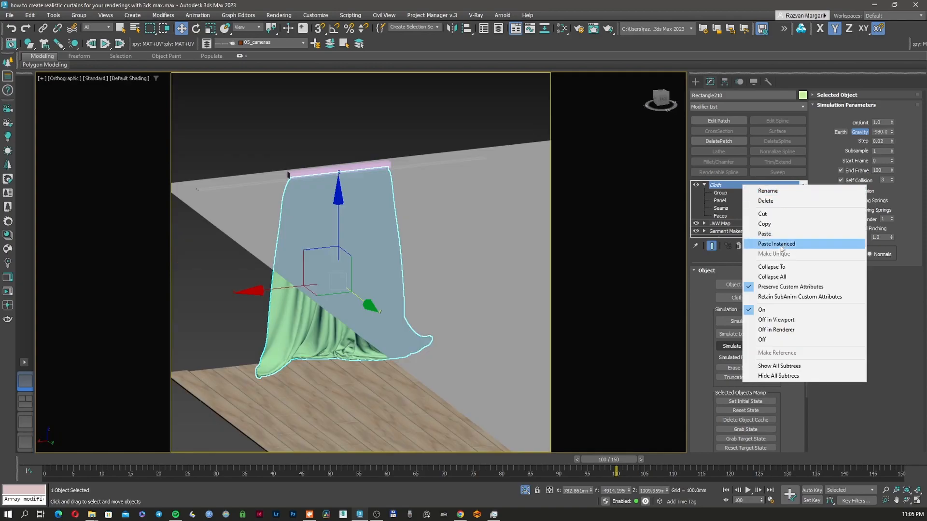
pyautogui.click(724, 278)
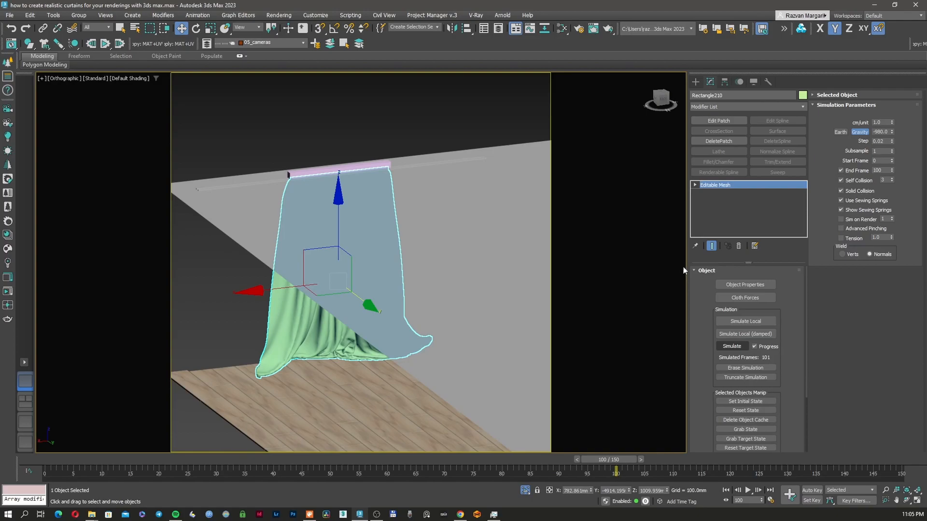
pyautogui.click(739, 103)
pyautogui.press('f')
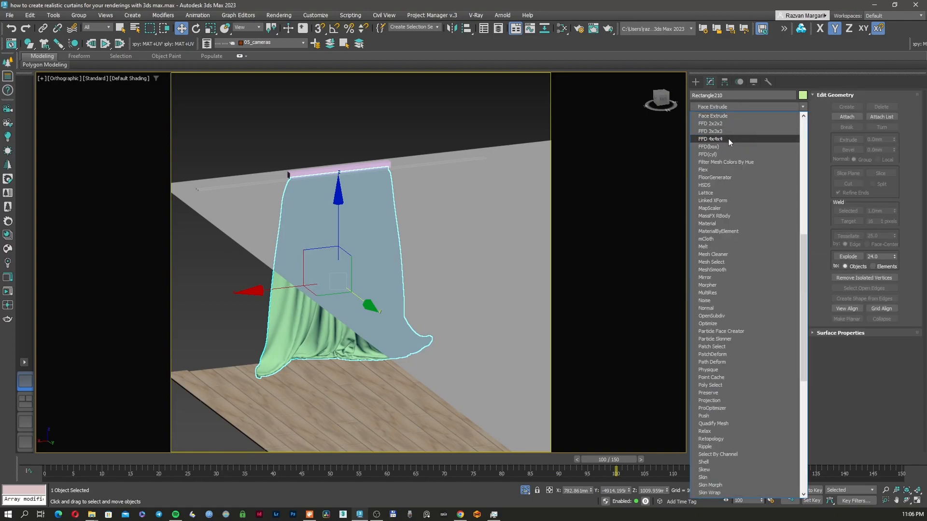
pyautogui.click(711, 139)
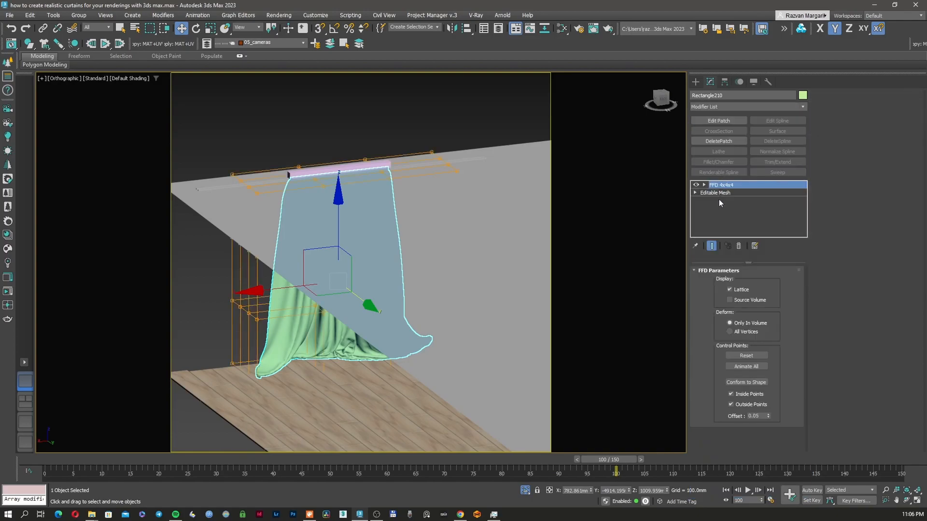
# Step: Move the FFD 4x4x4 control points around the curtain's lower corners to reshape the spreading hem
pyautogui.click(705, 185)
pyautogui.click(718, 193)
pyautogui.moveTo(362, 313); pyautogui.dragTo(209, 343, button='middle')
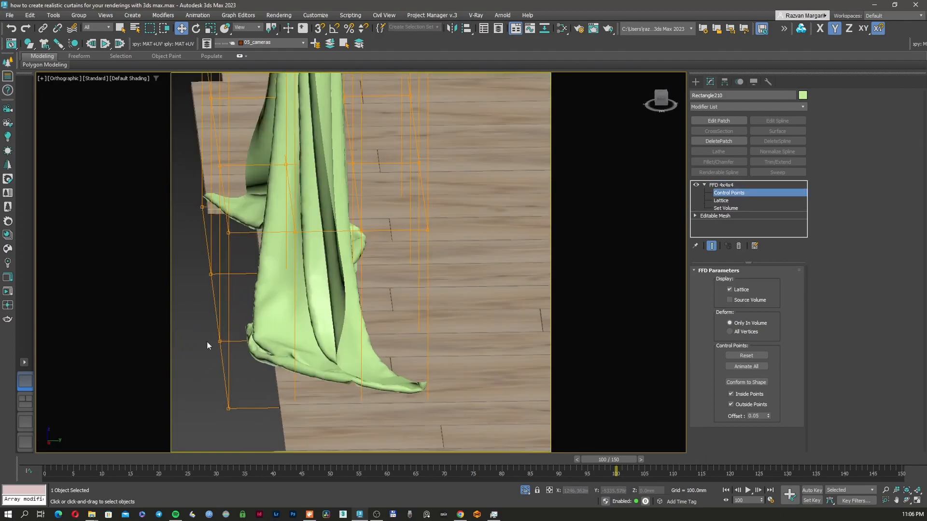
pyautogui.moveTo(238, 351); pyautogui.dragTo(238, 352)
pyautogui.moveTo(240, 344); pyautogui.dragTo(308, 333, button='middle')
pyautogui.moveTo(337, 331); pyautogui.dragTo(385, 328)
pyautogui.moveTo(519, 354); pyautogui.dragTo(481, 414)
pyautogui.keyDown('alt'); pyautogui.moveTo(509, 390); pyautogui.dragTo(498, 389, button='middle'); pyautogui.keyUp('alt')
pyautogui.moveTo(498, 389); pyautogui.dragTo(481, 362, button='middle')
pyautogui.moveTo(511, 358); pyautogui.dragTo(468, 356)
pyautogui.moveTo(476, 263); pyautogui.dragTo(368, 314, button='middle')
pyautogui.scroll(-5, 368, 315)
pyautogui.moveTo(432, 317); pyautogui.dragTo(400, 328, button='middle')
pyautogui.moveTo(418, 357); pyautogui.dragTo(420, 356)
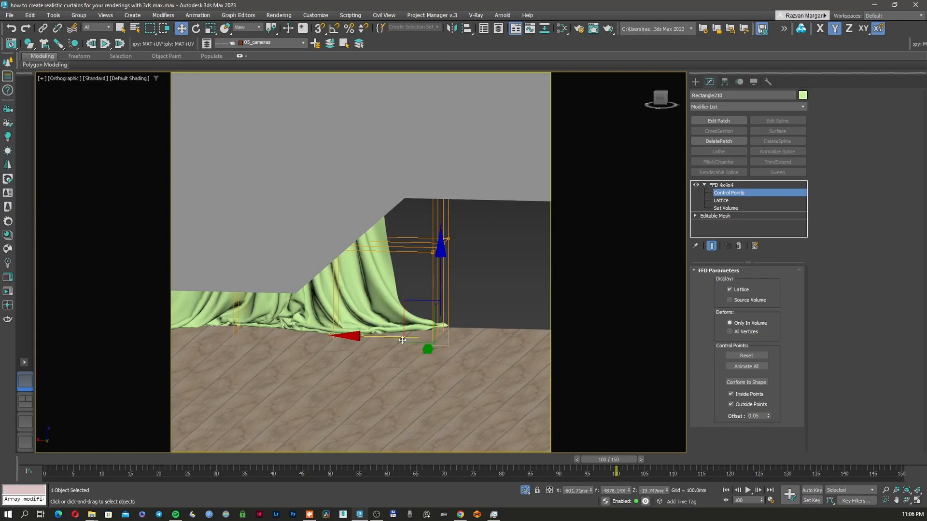
# Step: In the top view, shift the FFD 4x4x4 control point columns one group at a time to refine the curtain's outline
pyautogui.scroll(8, 424, 338)
pyautogui.press('t')
pyautogui.moveTo(235, 256); pyautogui.dragTo(482, 299)
pyautogui.moveTo(373, 251); pyautogui.dragTo(372, 255)
pyautogui.moveTo(245, 321); pyautogui.dragTo(483, 349)
pyautogui.moveTo(370, 299); pyautogui.dragTo(369, 291)
pyautogui.moveTo(260, 258); pyautogui.dragTo(309, 341)
pyautogui.moveTo(346, 306); pyautogui.dragTo(354, 305)
pyautogui.moveTo(331, 253); pyautogui.dragTo(355, 346)
pyautogui.moveTo(392, 305); pyautogui.dragTo(398, 305)
pyautogui.moveTo(448, 262); pyautogui.dragTo(484, 343)
pyautogui.moveTo(517, 306); pyautogui.dragTo(501, 306)
pyautogui.moveTo(383, 260); pyautogui.dragTo(478, 351)
pyautogui.moveTo(499, 308); pyautogui.dragTo(488, 307)
# Step: Leave control point editing and move the whole curtain in plan to about X 1989 mm, Y -4822 mm
pyautogui.click(718, 185)
pyautogui.moveTo(438, 303); pyautogui.dragTo(386, 301, button='middle')
pyautogui.scroll(2, 386, 301)
pyautogui.moveTo(334, 281); pyautogui.dragTo(465, 257)
pyautogui.scroll(10, 494, 301)
pyautogui.moveTo(408, 210); pyautogui.dragTo(411, 234)
# Step: Check the curtain in a shaded view and shift it about 190 mm along X in the camera view
pyautogui.press('u')
pyautogui.press('F3')
pyautogui.keyDown('alt'); pyautogui.moveTo(398, 340); pyautogui.dragTo(250, 311, button='middle'); pyautogui.keyUp('alt')
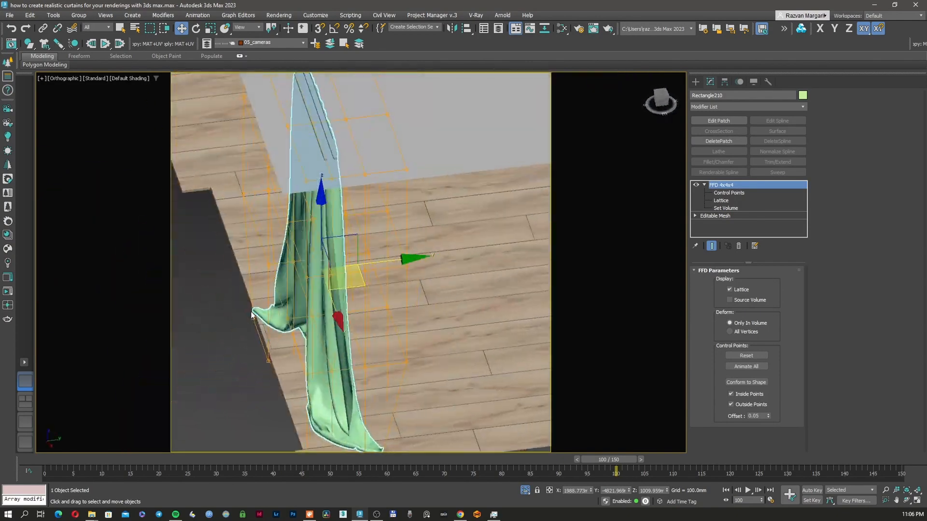
pyautogui.press('c')
pyautogui.click(695, 82)
pyautogui.moveTo(226, 301); pyautogui.dragTo(208, 299)
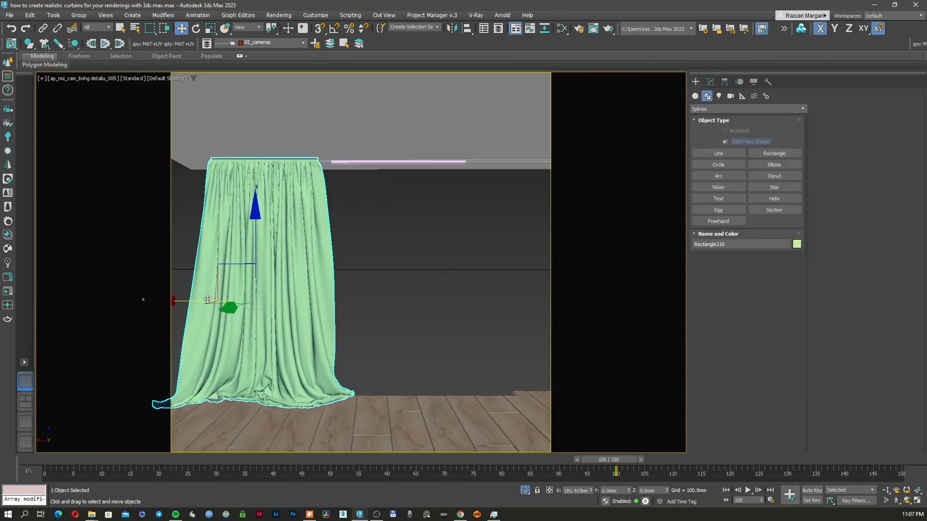
# Step: Add an FFD 3x3x3 modifier above the curtain's FFD 4x4x4 and keep only the green curtain selected
pyautogui.click(710, 82)
pyautogui.click(720, 107)
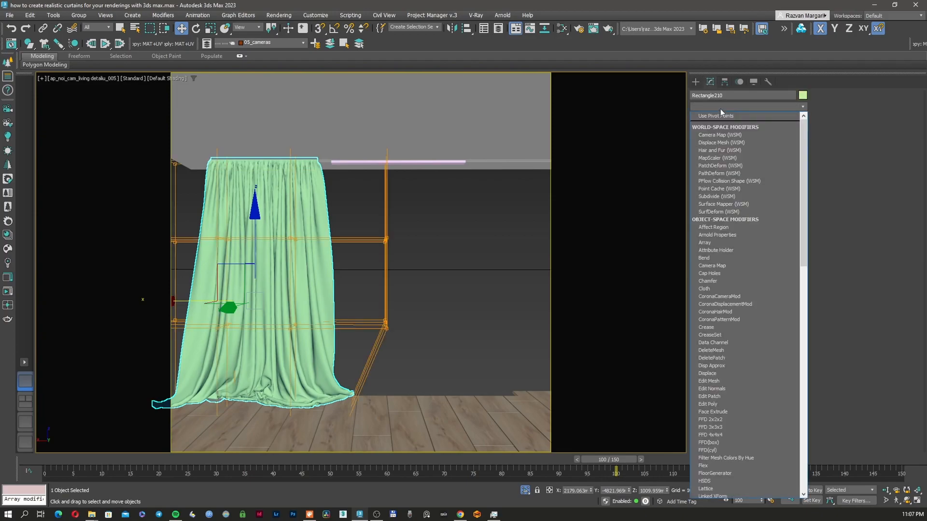
pyautogui.click(719, 111)
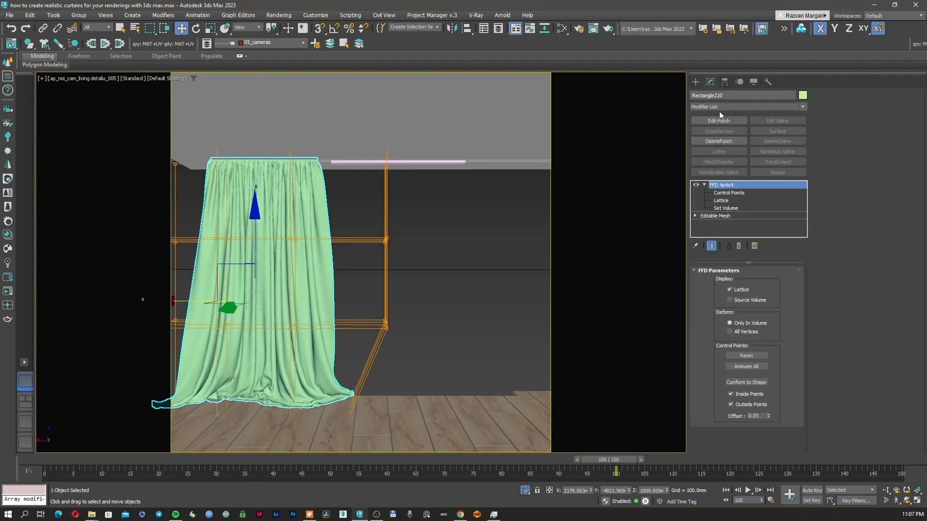
pyautogui.click(721, 109)
pyautogui.write('f')
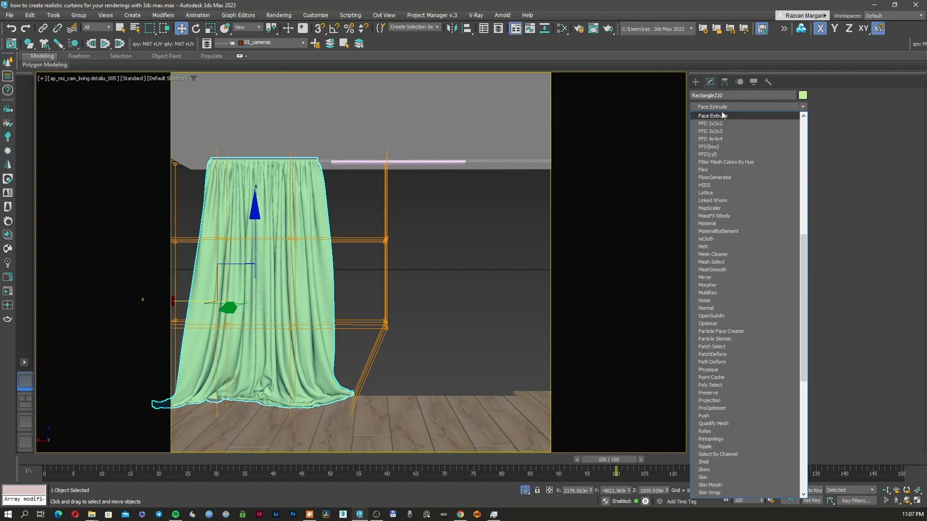
pyautogui.click(711, 132)
pyautogui.press('t')
pyautogui.press('z')
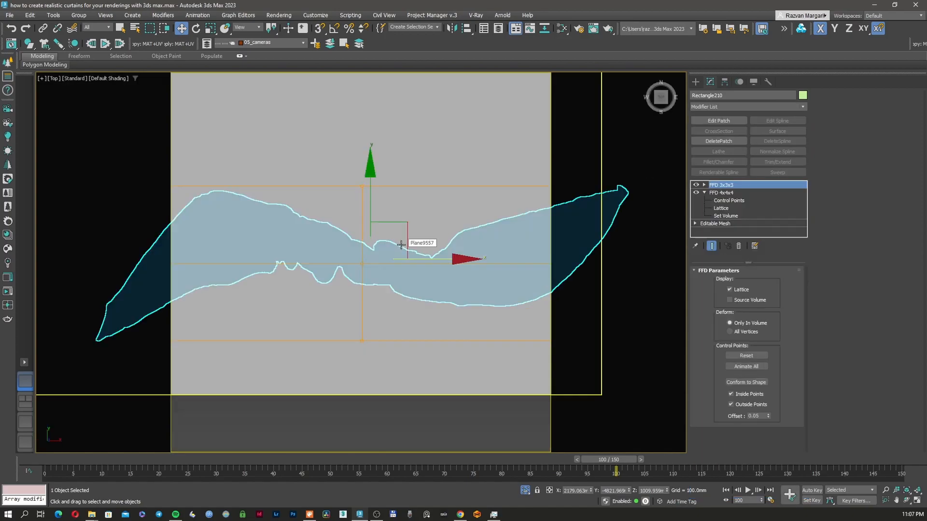
pyautogui.scroll(-4, 402, 245)
pyautogui.press('F3')
pyautogui.moveTo(447, 273)
pyautogui.keyDown('alt'); pyautogui.mouseDown(button='middle')
pyautogui.moveTo(440, 236)
pyautogui.moveTo(448, 274)
pyautogui.mouseUp(button='middle'); pyautogui.keyUp('alt')
pyautogui.click(452, 292)
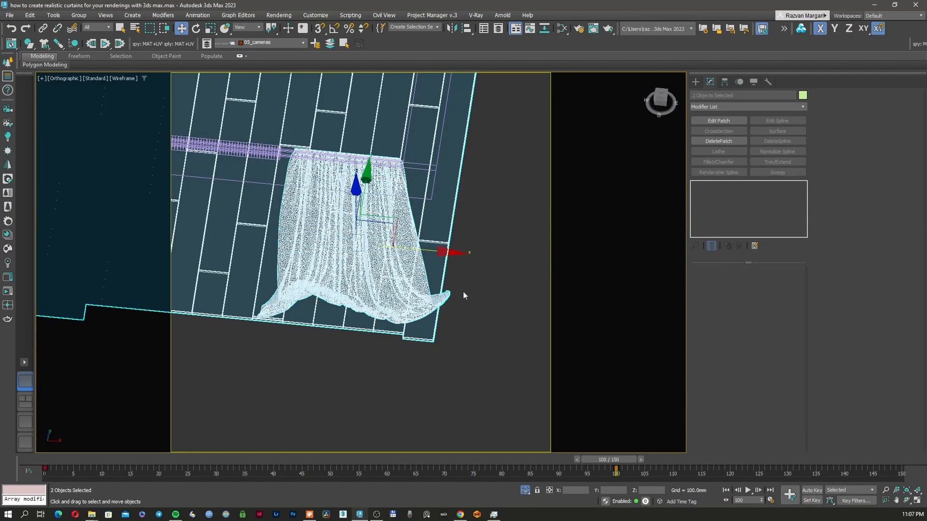
pyautogui.scroll(2, 453, 295)
pyautogui.hotkey('ctrl', 'z')
# Step: Move the FFD 3x3x3 control points at the curtain's lower corners to pull in the flared hem
pyautogui.click(704, 185)
pyautogui.click(719, 193)
pyautogui.moveTo(454, 311); pyautogui.dragTo(434, 339)
pyautogui.moveTo(506, 332); pyautogui.dragTo(474, 328)
pyautogui.moveTo(472, 327)
pyautogui.keyDown('alt'); pyautogui.mouseDown(button='middle')
pyautogui.moveTo(451, 308)
pyautogui.moveTo(485, 336)
pyautogui.mouseUp(button='middle'); pyautogui.keyUp('alt')
pyautogui.scroll(-2, 451, 309)
pyautogui.moveTo(244, 314); pyautogui.dragTo(316, 364)
pyautogui.scroll(2, 316, 365)
pyautogui.keyDown('alt'); pyautogui.moveTo(316, 364); pyautogui.dragTo(351, 354, button='middle'); pyautogui.keyUp('alt')
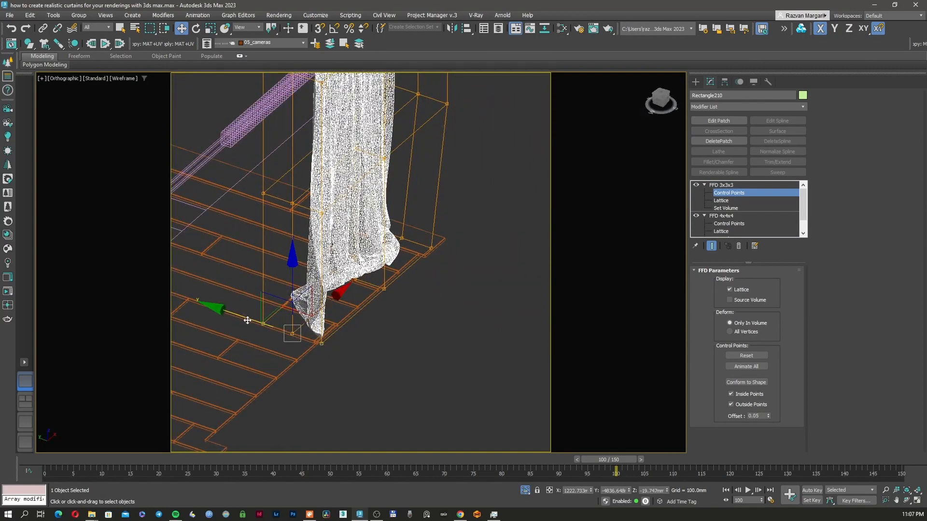
pyautogui.moveTo(249, 319); pyautogui.dragTo(240, 317)
# Step: Shift the FFD 3x3x3 control points on both sides of the curtain inward to narrow it
pyautogui.keyDown('alt'); pyautogui.moveTo(358, 349); pyautogui.dragTo(270, 306, button='middle'); pyautogui.keyUp('alt')
pyautogui.moveTo(200, 209); pyautogui.dragTo(213, 231, button='middle')
pyautogui.moveTo(227, 232); pyautogui.dragTo(271, 270)
pyautogui.moveTo(285, 249); pyautogui.dragTo(305, 249)
pyautogui.moveTo(482, 238); pyautogui.dragTo(505, 266)
pyautogui.moveTo(529, 249); pyautogui.dragTo(501, 249)
# Step: Leave control point editing, move the curtain along Y to about -4857 mm and show the camera view
pyautogui.scroll(-3, 433, 281)
pyautogui.keyDown('alt'); pyautogui.moveTo(431, 282); pyautogui.dragTo(435, 309, button='middle'); pyautogui.keyUp('alt')
pyautogui.click(696, 82)
pyautogui.scroll(3, 455, 215)
pyautogui.keyDown('alt'); pyautogui.moveTo(376, 213); pyautogui.dragTo(428, 209, button='middle'); pyautogui.keyUp('alt')
pyautogui.moveTo(331, 349); pyautogui.dragTo(336, 350)
pyautogui.press('c')
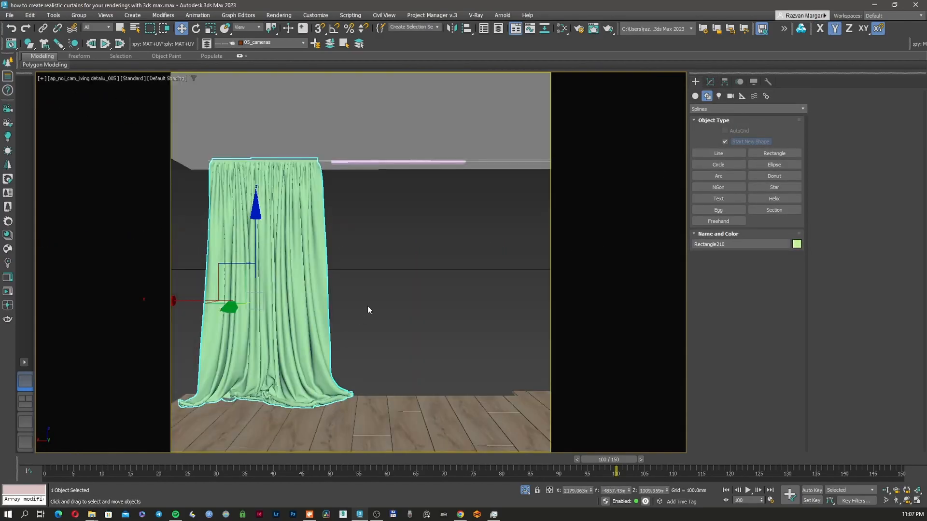
# Step: End the isolation, add the adjacent cream curtain to the selection and isolate the two curtains together
pyautogui.hotkey('alt', 'q')
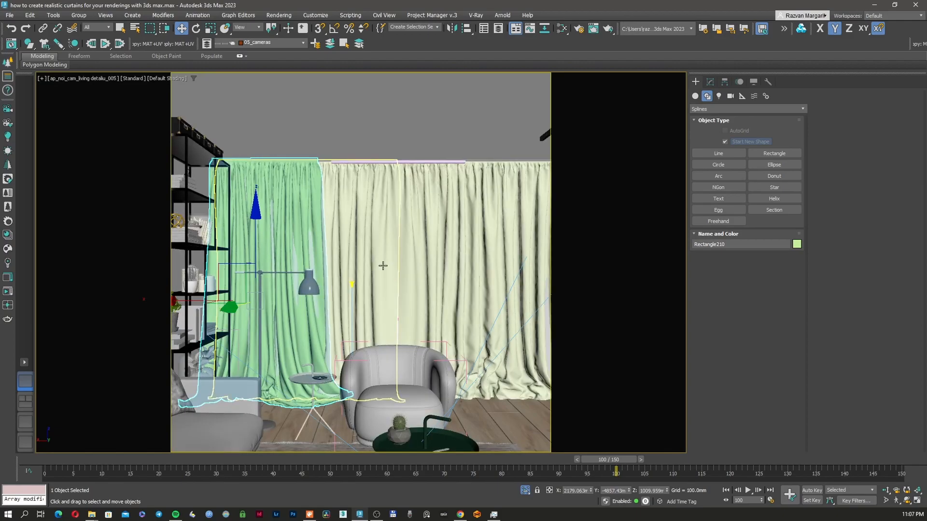
pyautogui.keyDown('ctrl'); pyautogui.click(353, 216); pyautogui.keyUp('ctrl')
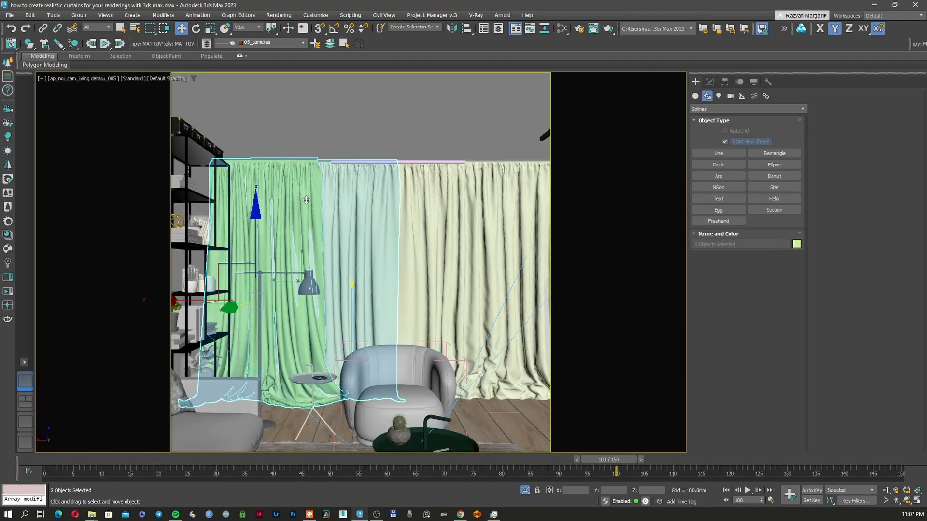
pyautogui.press('F3')
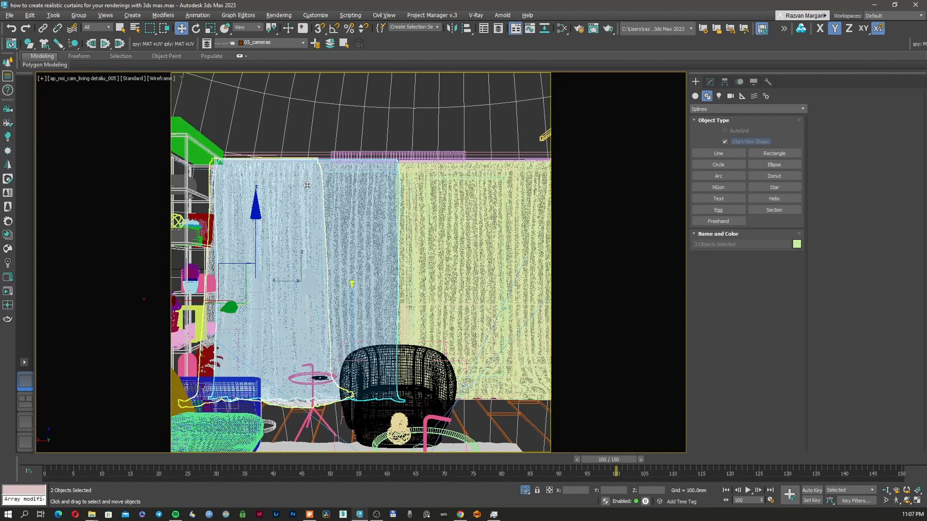
pyautogui.hotkey('alt', 'q')
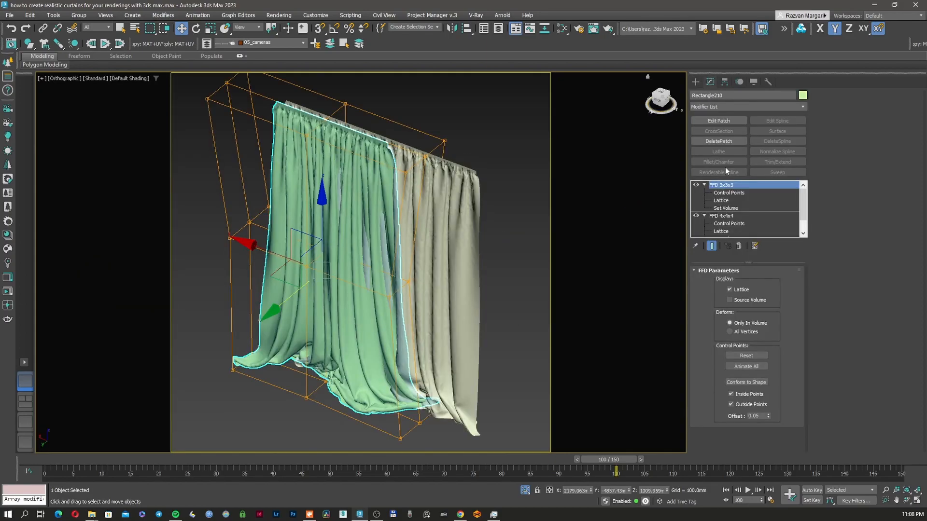
# Step: Move the green curtain's middle-height FFD 3x3x3 control points along Y to about -4806 mm, away from the cream curtain
pyautogui.click(728, 193)
pyautogui.moveTo(415, 259); pyautogui.dragTo(429, 236, button='middle')
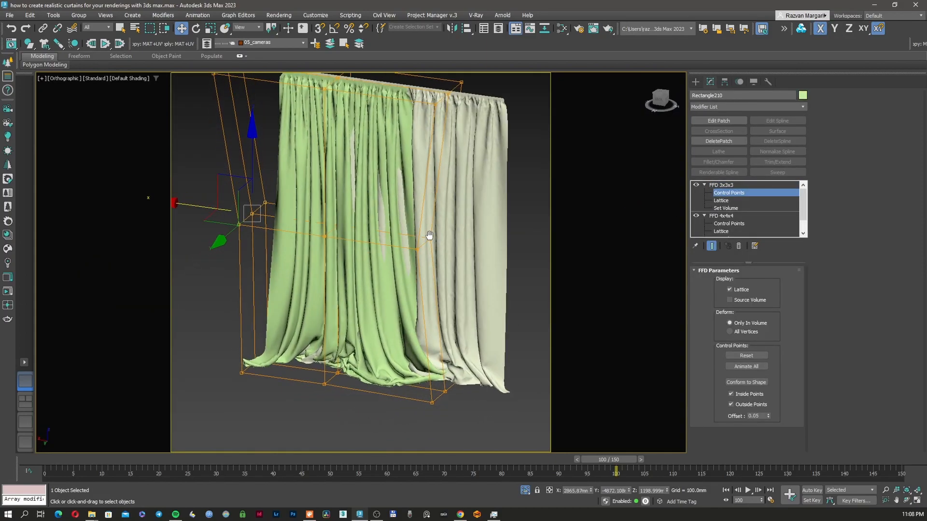
pyautogui.moveTo(464, 259); pyautogui.dragTo(464, 259)
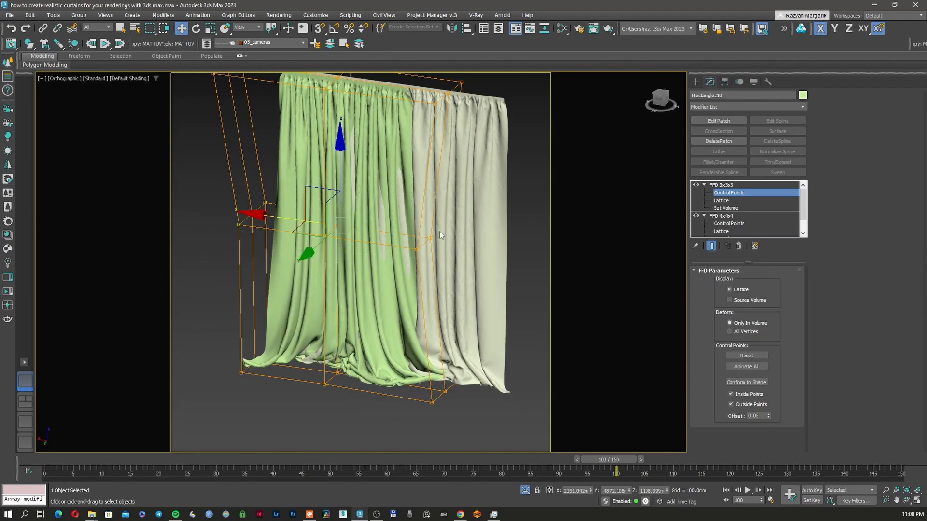
pyautogui.keyDown('alt'); pyautogui.moveTo(441, 231); pyautogui.dragTo(419, 231, button='middle'); pyautogui.keyUp('alt')
pyautogui.scroll(5, 360, 335)
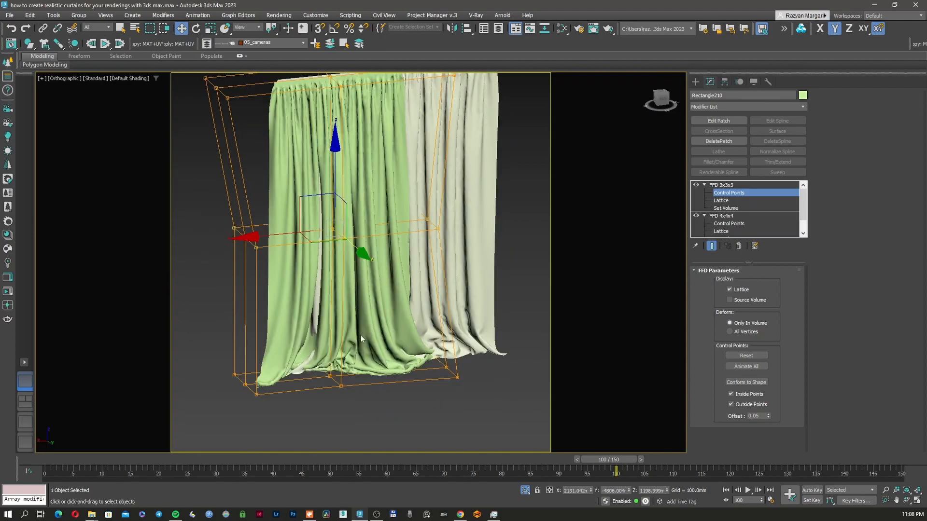
# Step: Move the green curtain's lower FFD 3x3x3 control points to separate its hem from the cream curtain behind
pyautogui.press('F3')
pyautogui.scroll(2, 318, 320)
pyautogui.moveTo(291, 295); pyautogui.dragTo(352, 368)
pyautogui.press('F3')
pyautogui.scroll(-2, 352, 368)
pyautogui.keyDown('alt'); pyautogui.moveTo(352, 368); pyautogui.dragTo(311, 366, button='middle'); pyautogui.keyUp('alt')
pyautogui.moveTo(514, 296); pyautogui.dragTo(435, 394)
pyautogui.scroll(-4, 410, 374)
pyautogui.moveTo(381, 302); pyautogui.dragTo(361, 324, button='middle')
pyautogui.keyDown('alt'); pyautogui.moveTo(361, 324); pyautogui.dragTo(376, 300, button='middle'); pyautogui.keyUp('alt')
pyautogui.scroll(8, 317, 185)
pyautogui.scroll(-5, 317, 185)
pyautogui.keyDown('alt'); pyautogui.moveTo(317, 187); pyautogui.dragTo(410, 319, button='middle'); pyautogui.keyUp('alt')
pyautogui.scroll(2, 325, 237)
pyautogui.scroll(-3, 325, 237)
pyautogui.keyDown('alt'); pyautogui.moveTo(395, 233); pyautogui.dragTo(349, 229, button='middle'); pyautogui.keyUp('alt')
pyautogui.scroll(-3, 346, 228)
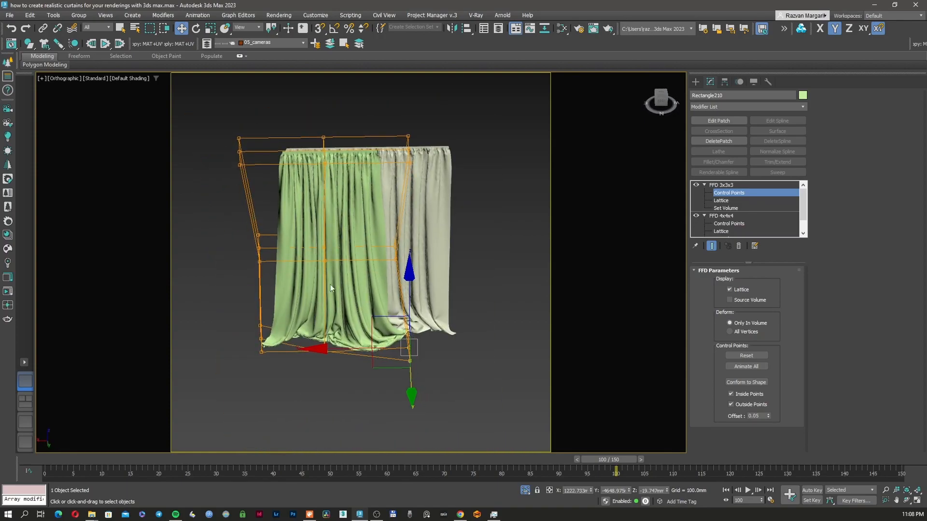
# Step: Select the cream curtain behind the green one and open its FFD 4x4x4 control points for editing
pyautogui.click(696, 82)
pyautogui.click(464, 134)
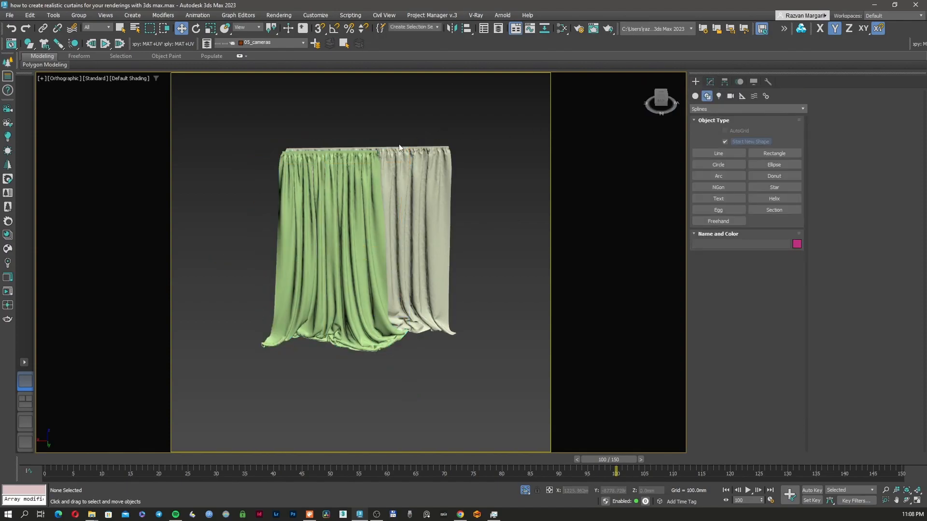
pyautogui.scroll(3, 398, 144)
pyautogui.click(403, 156)
pyautogui.click(710, 82)
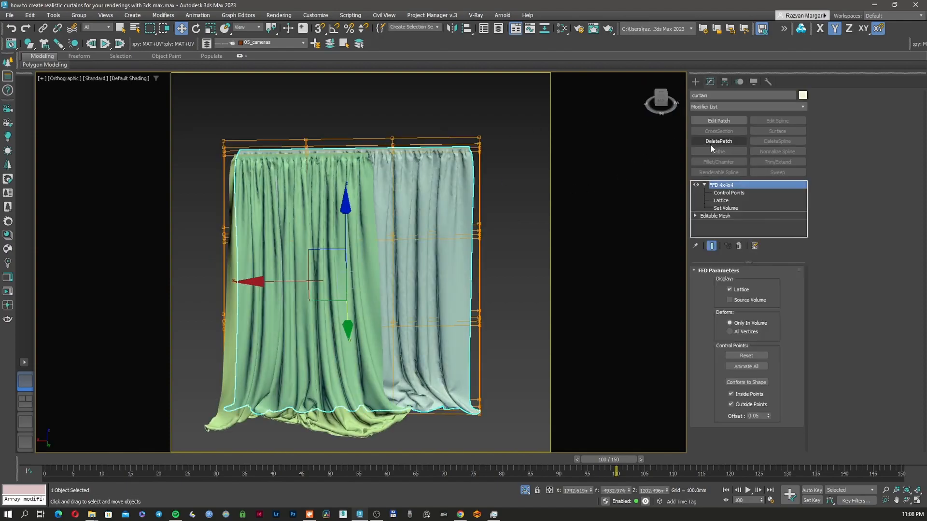
pyautogui.click(725, 193)
pyautogui.moveTo(372, 245)
pyautogui.keyDown('alt'); pyautogui.mouseDown(button='middle')
pyautogui.moveTo(384, 222)
pyautogui.moveTo(364, 239)
pyautogui.mouseUp(button='middle'); pyautogui.keyUp('alt')
pyautogui.scroll(5, 263, 215)
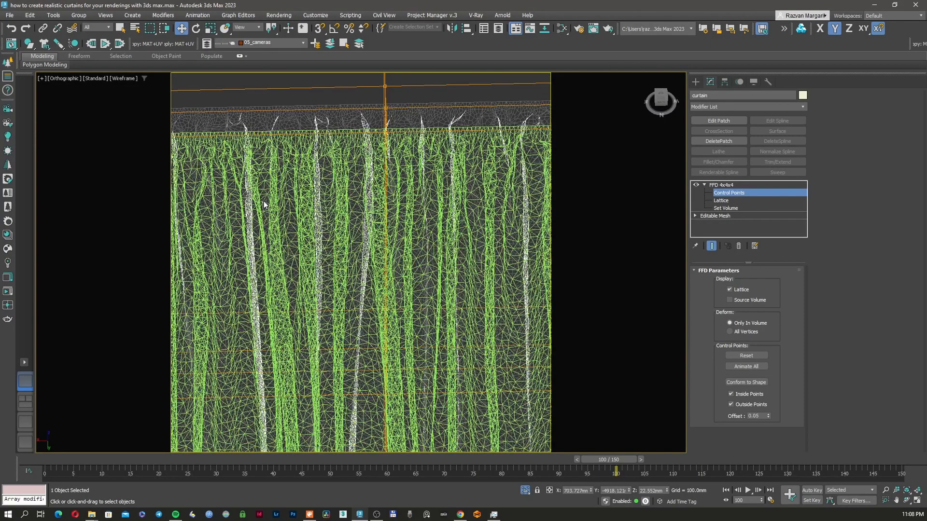
# Step: Add an FFD 3x3x3 modifier above the cream curtain's FFD 4x4x4 and expand its sub-levels
pyautogui.click(724, 185)
pyautogui.click(740, 106)
pyautogui.press('f')
pyautogui.click(717, 131)
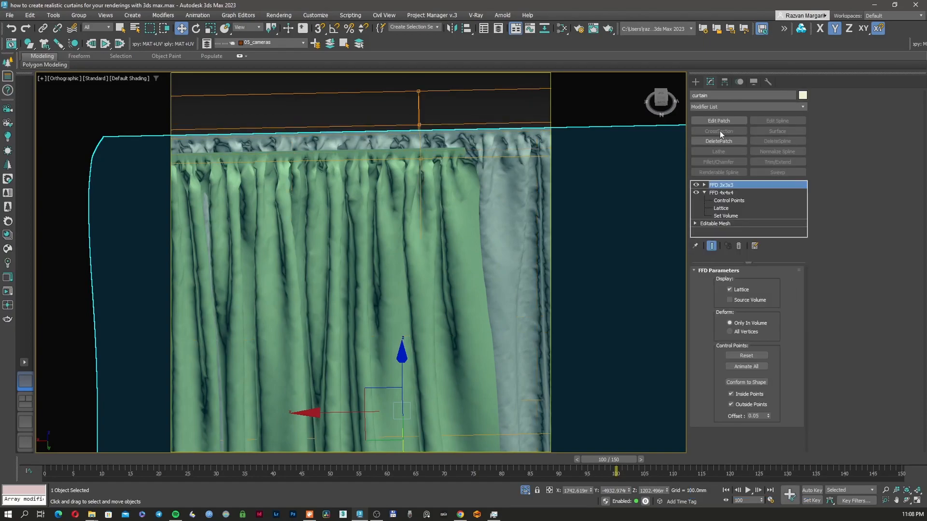
pyautogui.click(704, 186)
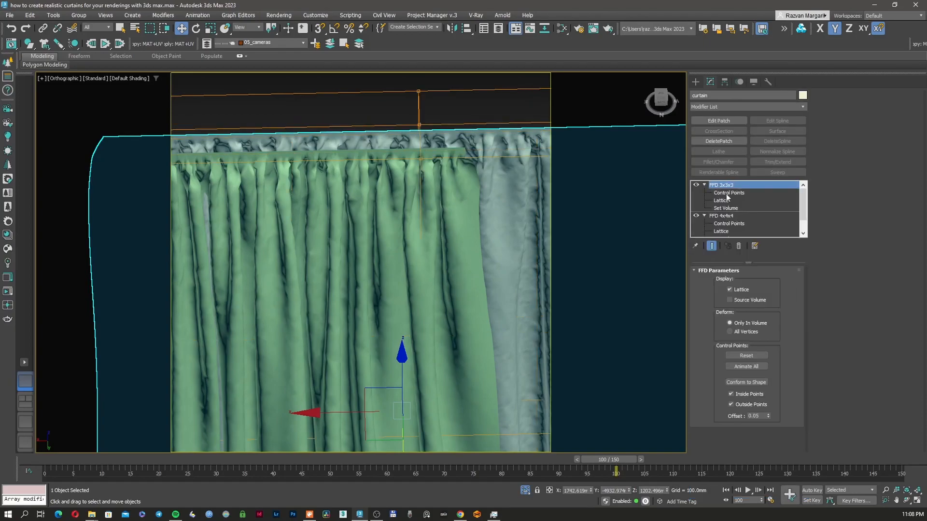
# Step: Adjust the cream curtain's FFD 3x3x3 volume by shifting its middle column of lattice points along X to about 2291 mm
pyautogui.click(726, 208)
pyautogui.scroll(-5, 355, 213)
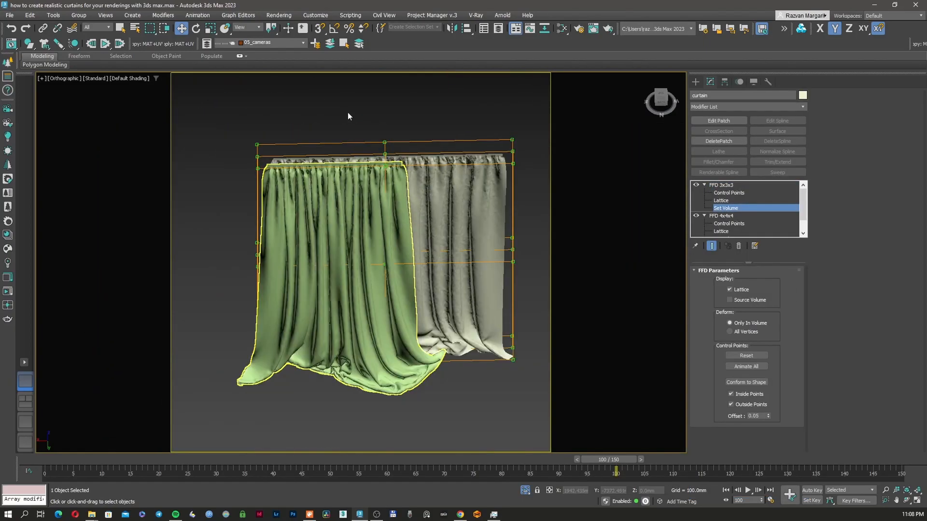
pyautogui.moveTo(423, 401); pyautogui.dragTo(411, 405)
pyautogui.moveTo(334, 254); pyautogui.dragTo(257, 249)
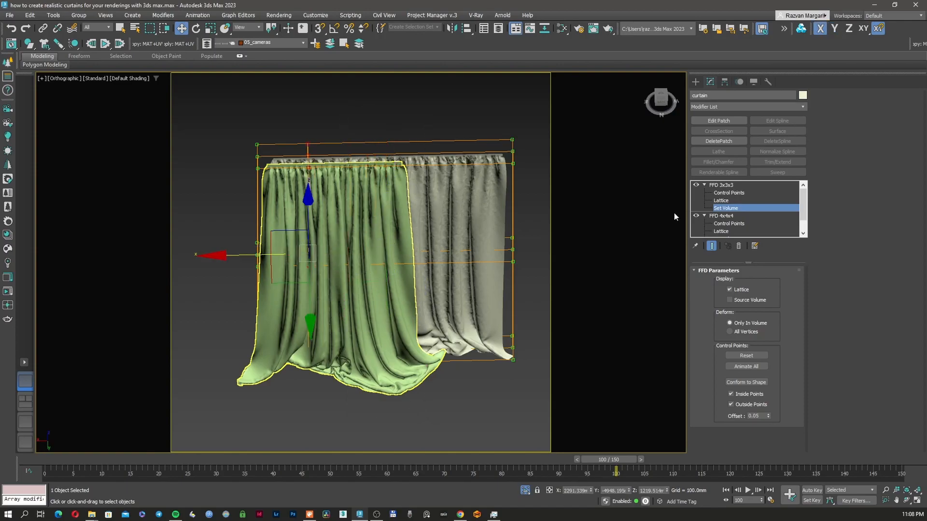
# Step: Move the cream curtain's mid-height FFD 3x3x3 control points along Y to about -4954 mm, away from the green curtain, and leave modifier editing
pyautogui.click(727, 193)
pyautogui.keyDown('alt'); pyautogui.moveTo(367, 236); pyautogui.dragTo(344, 209, button='middle'); pyautogui.keyUp('alt')
pyautogui.press('t')
pyautogui.scroll(-3, 381, 213)
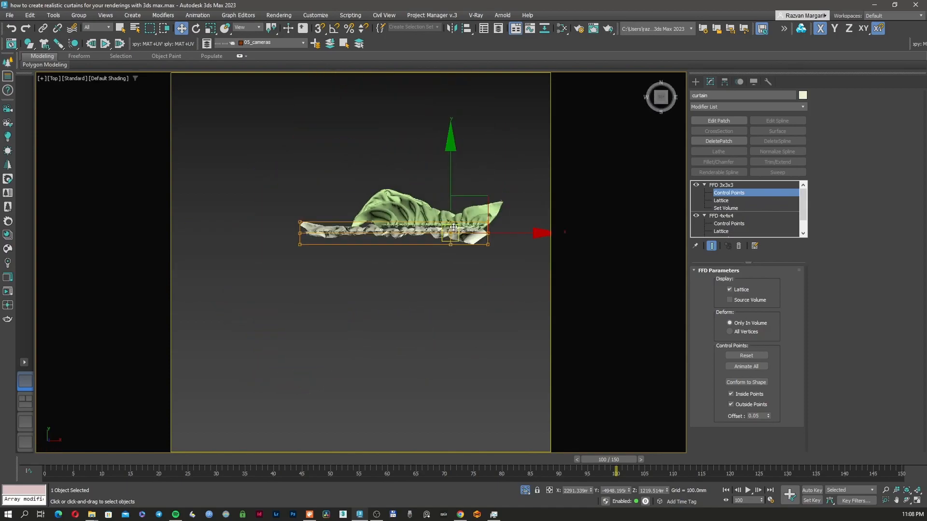
pyautogui.scroll(3, 415, 216)
pyautogui.scroll(5, 466, 231)
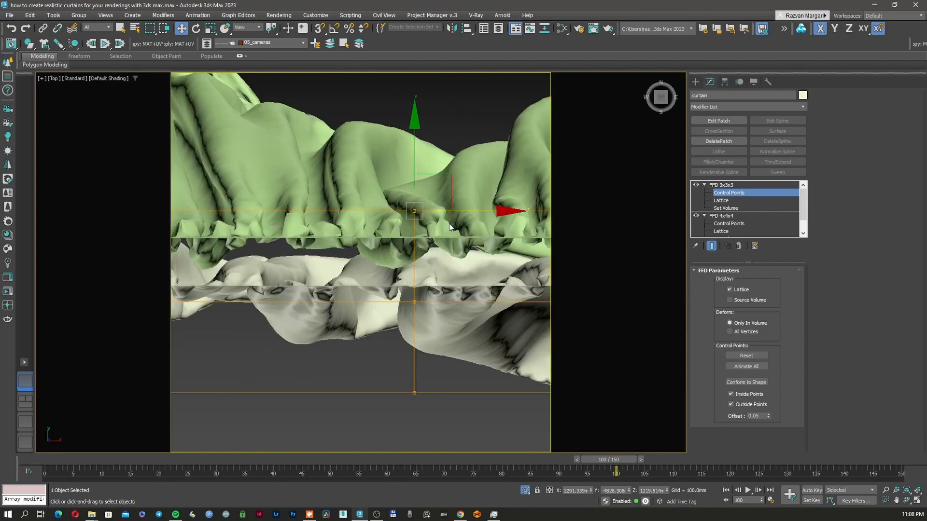
pyautogui.keyDown('alt'); pyautogui.moveTo(399, 222); pyautogui.dragTo(325, 271, button='middle'); pyautogui.keyUp('alt')
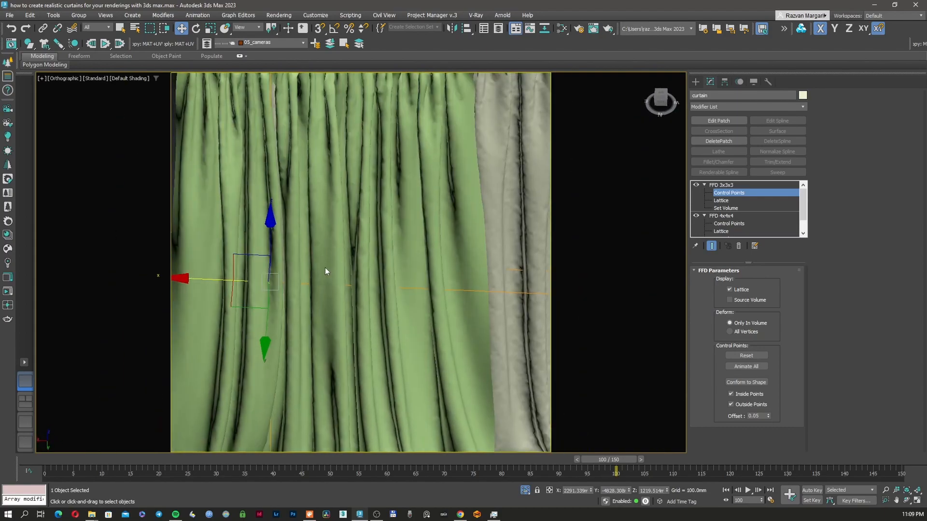
pyautogui.keyDown('alt'); pyautogui.moveTo(299, 304); pyautogui.dragTo(315, 300, button='middle'); pyautogui.keyUp('alt')
pyautogui.moveTo(283, 315); pyautogui.dragTo(270, 288)
pyautogui.scroll(-8, 335, 281)
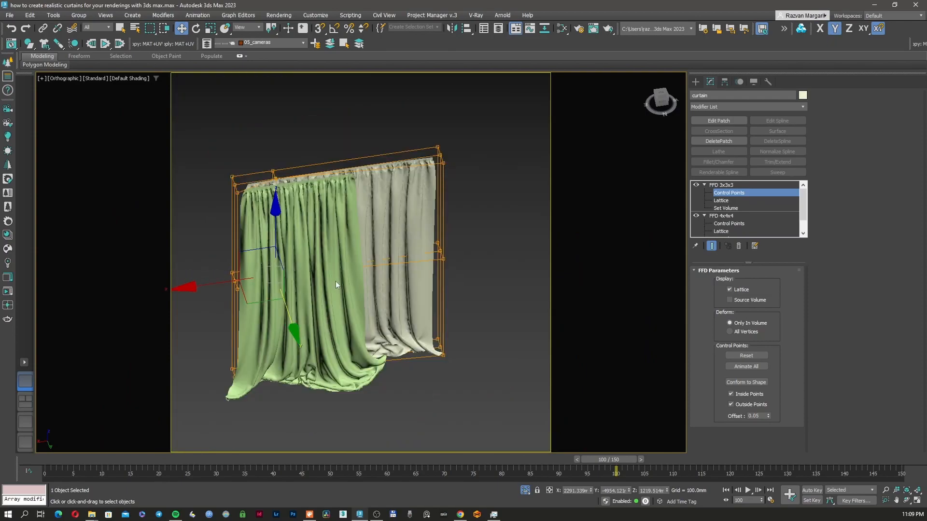
pyautogui.scroll(3, 341, 288)
pyautogui.click(695, 83)
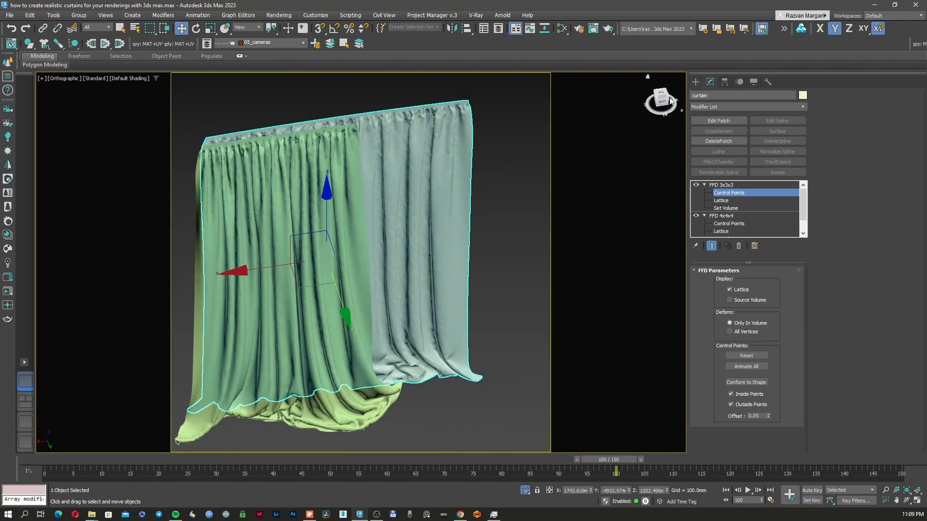
# Step: Clone the green curtain along X to about 35 mm as a single independent copy beyond the cream curtain
pyautogui.scroll(-4, 412, 212)
pyautogui.click(440, 324)
pyautogui.click(404, 293)
pyautogui.moveTo(406, 292); pyautogui.dragTo(355, 307, button='middle')
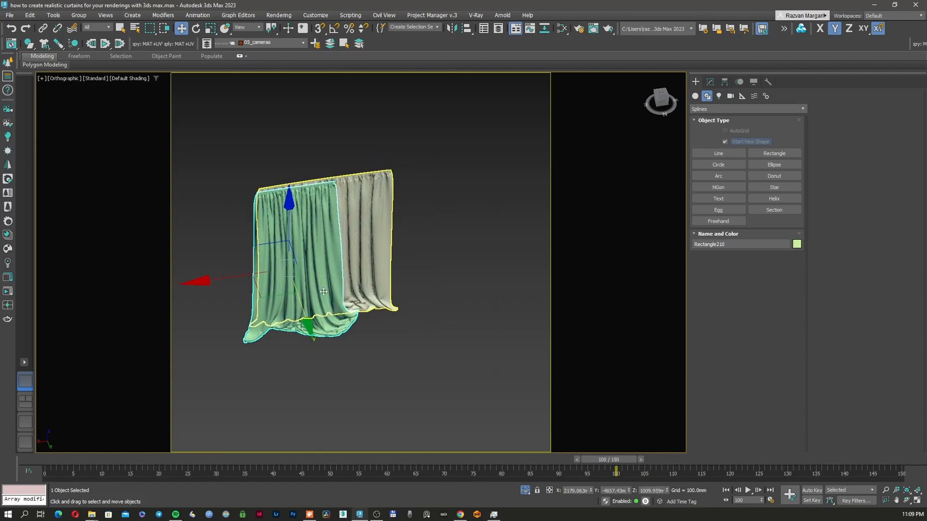
pyautogui.keyDown('shift'); pyautogui.moveTo(234, 277); pyautogui.dragTo(390, 259); pyautogui.keyUp('shift')
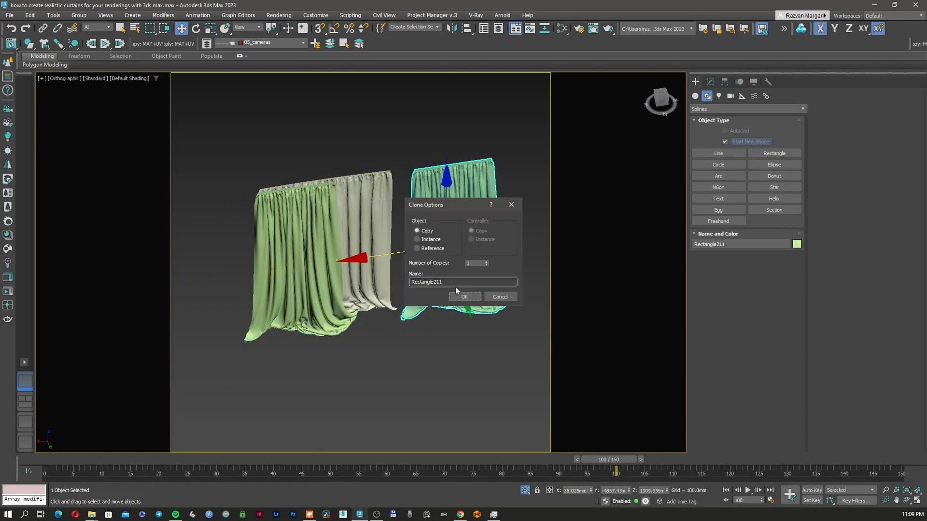
pyautogui.click(465, 296)
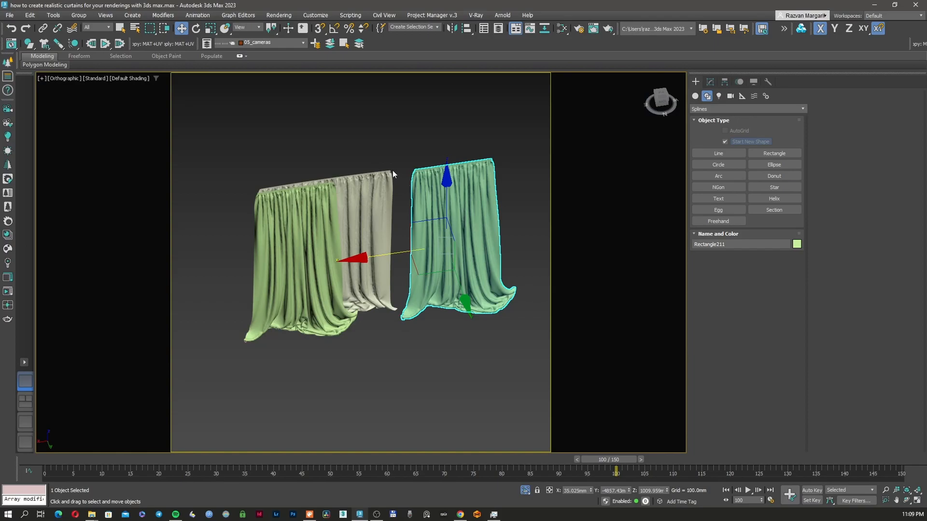
# Step: Unhide all objects in the camera view and move the copied green curtain along X to the far end of the cream curtains
pyautogui.press('c')
pyautogui.rightClick(410, 229)
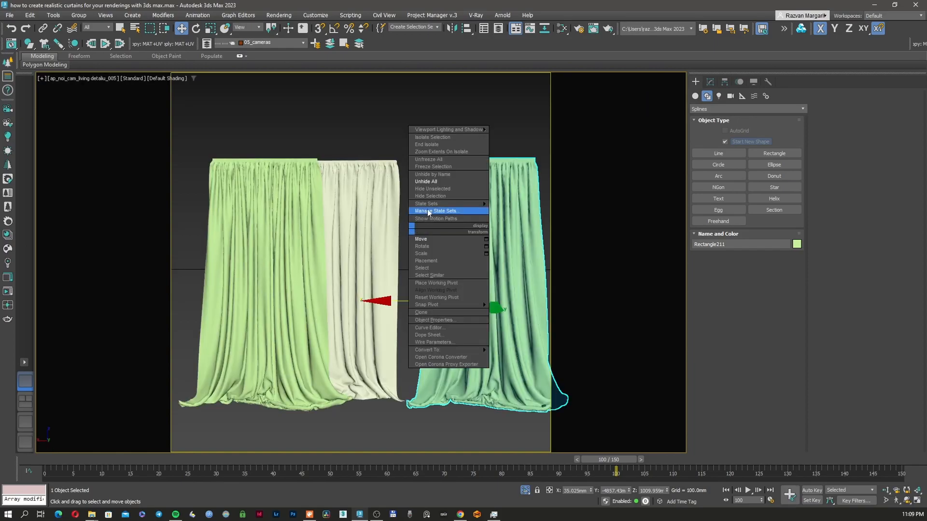
pyautogui.click(430, 181)
pyautogui.moveTo(420, 302); pyautogui.dragTo(496, 295)
# Step: Delete the hanger object above the cream curtains and save the scene
pyautogui.click(452, 163)
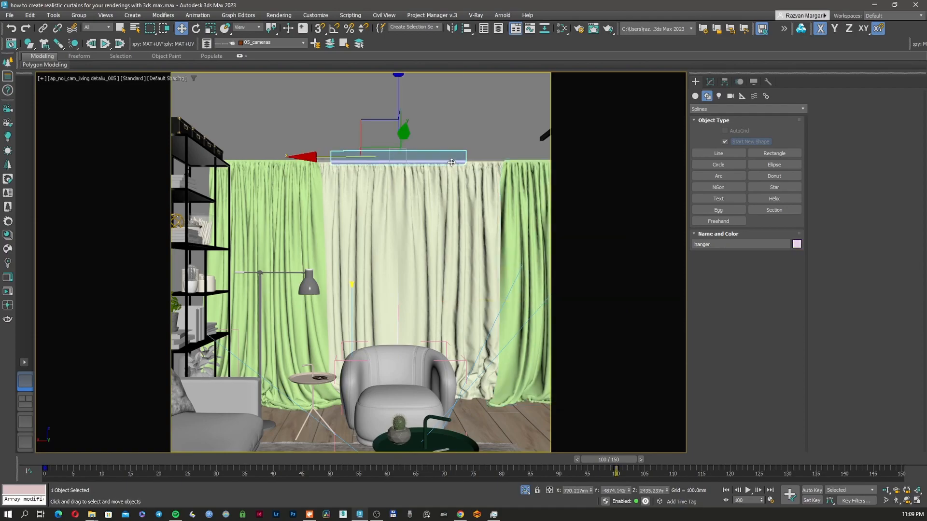
pyautogui.press('Delete')
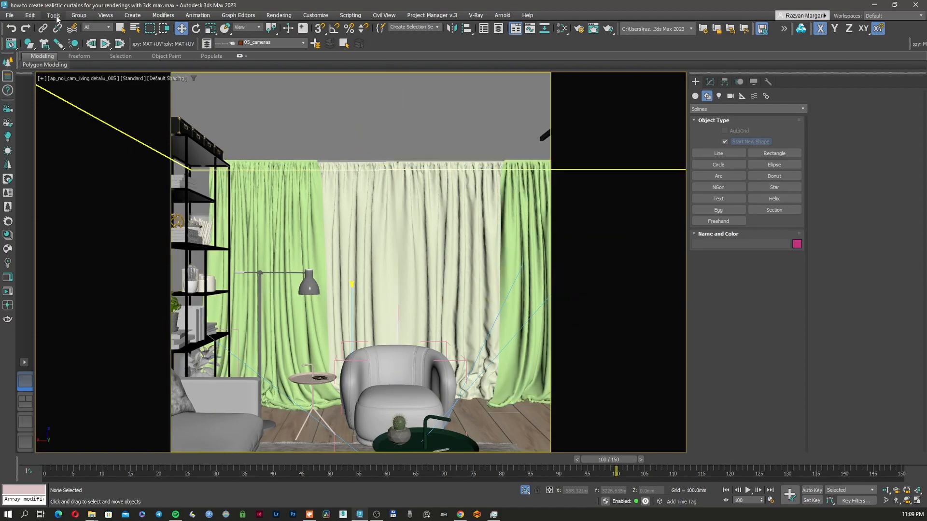
pyautogui.click(9, 15)
pyautogui.click(22, 92)
pyautogui.press('Return')
pyautogui.click(509, 270)
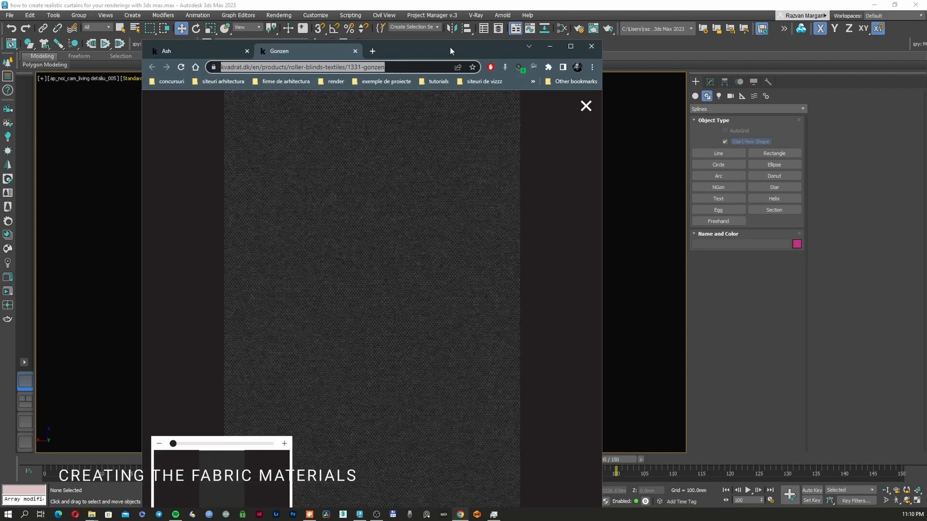
# Step: Switch to Chrome and examine the weave of the Ash and Gonzen fabric images on the Kvadrat site at close range
pyautogui.doubleClick(450, 48)
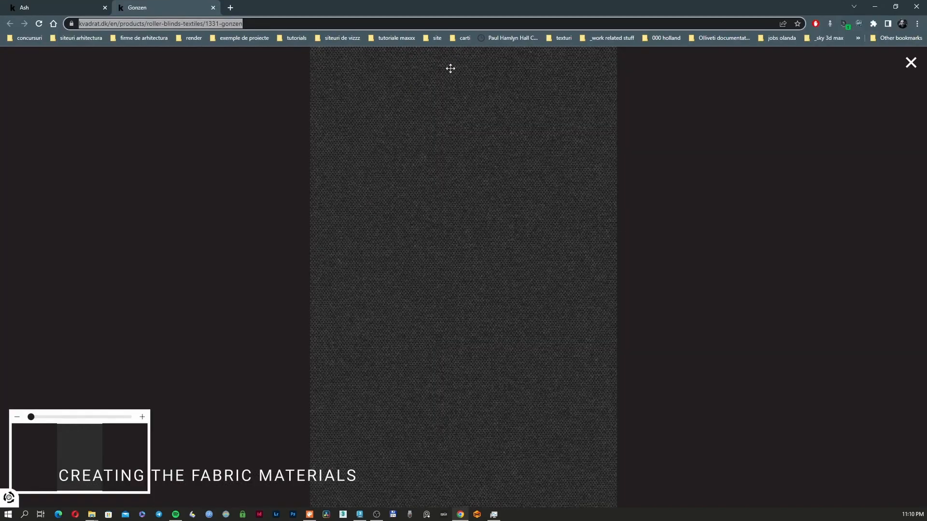
pyautogui.click(57, 2)
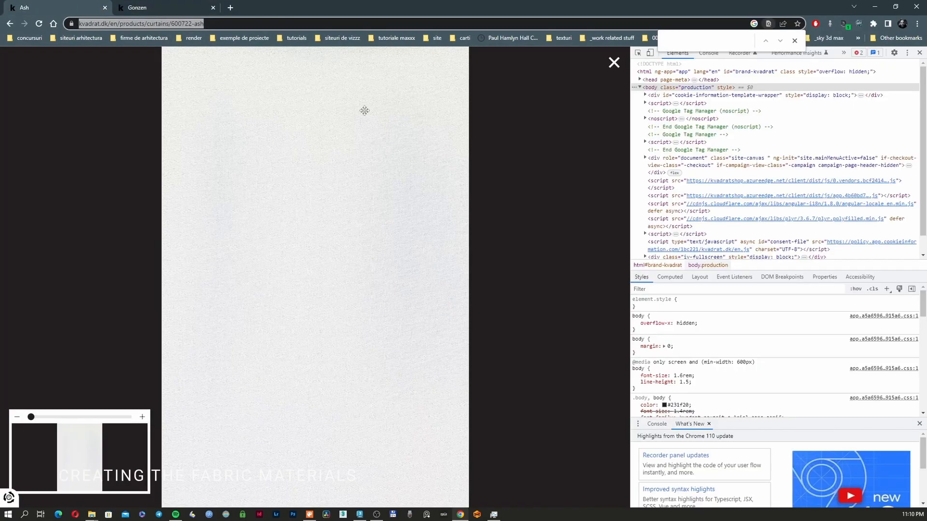
pyautogui.press('F12')
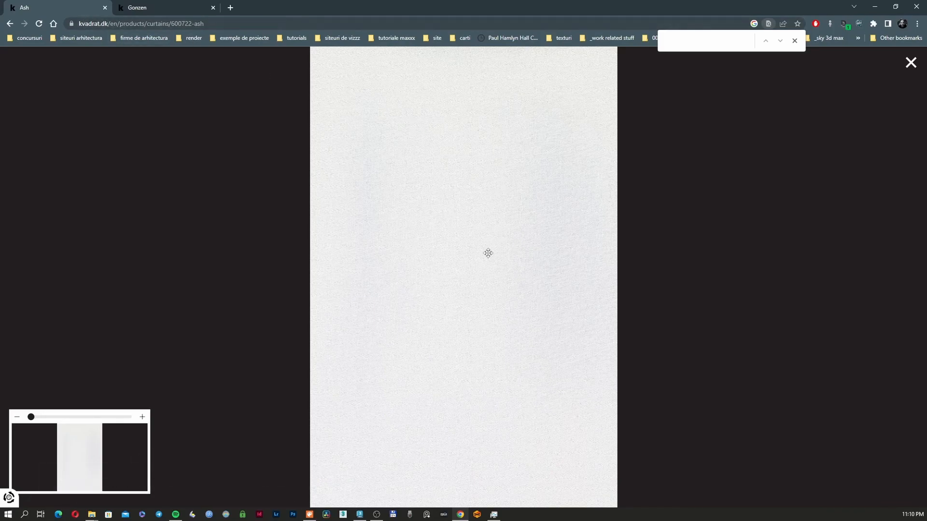
pyautogui.scroll(5, 459, 283)
pyautogui.scroll(-5, 459, 283)
pyautogui.scroll(3, 459, 284)
pyautogui.scroll(-3, 459, 283)
pyautogui.scroll(4, 459, 283)
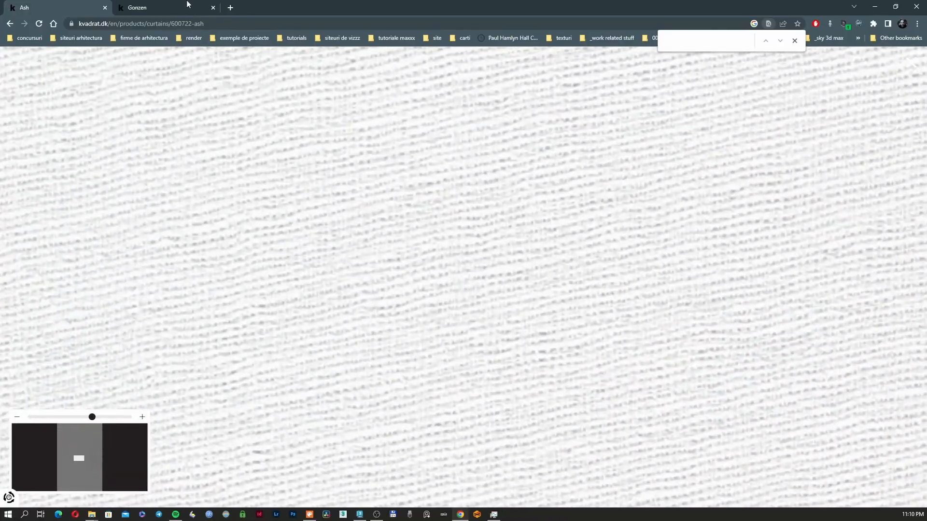
pyautogui.click(190, 6)
pyautogui.scroll(5, 465, 267)
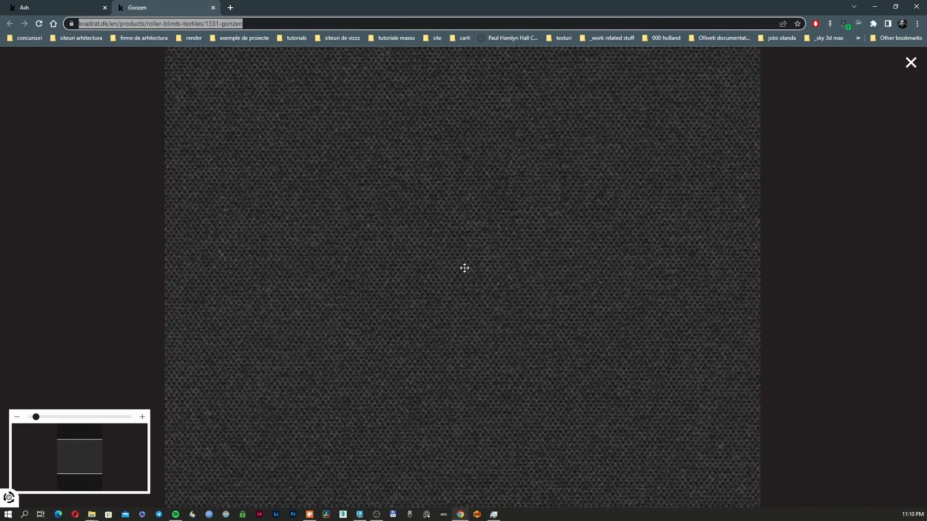
pyautogui.scroll(-5, 464, 268)
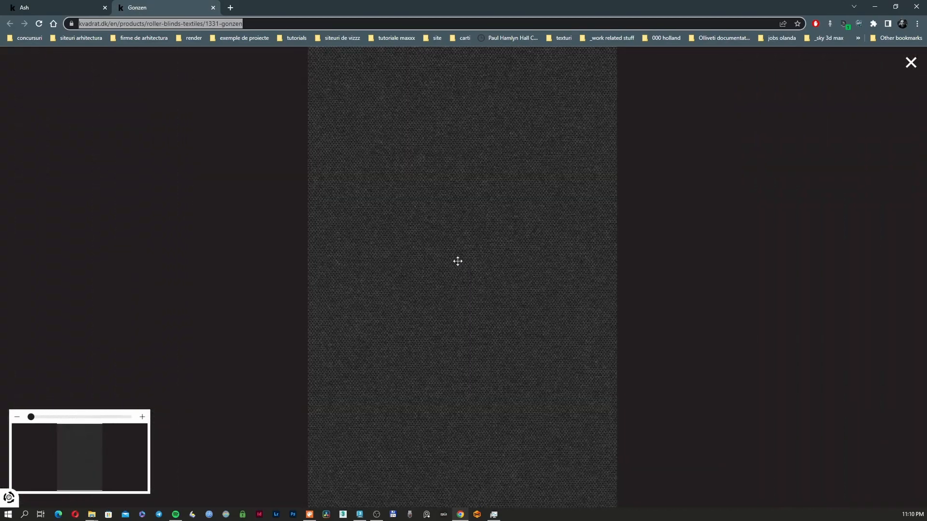
# Step: Save the dark Gonzen fabric image as a JPEG in a new folder named Textures inside the project's IN folder
pyautogui.rightClick(434, 228)
pyautogui.click(475, 255)
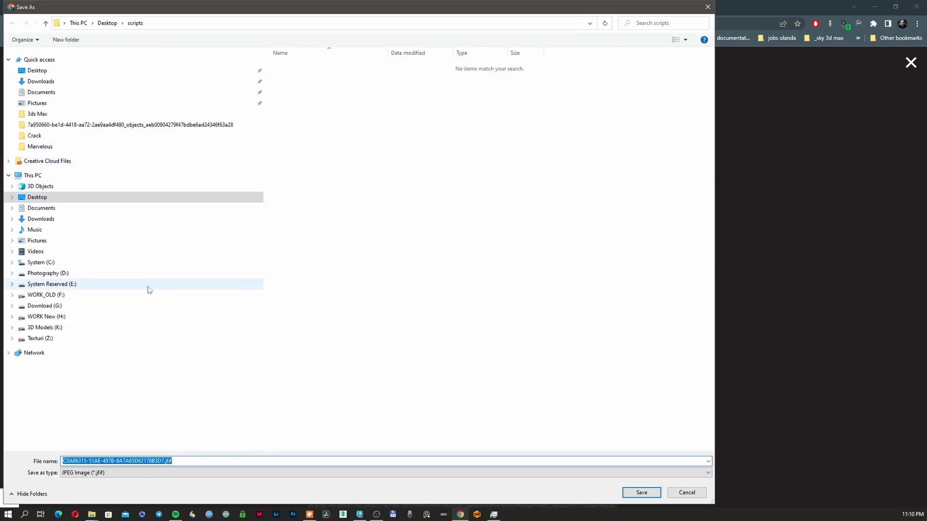
pyautogui.rightClick(311, 125)
pyautogui.moveTo(379, 220)
pyautogui.click(444, 221)
pyautogui.write('Tex')
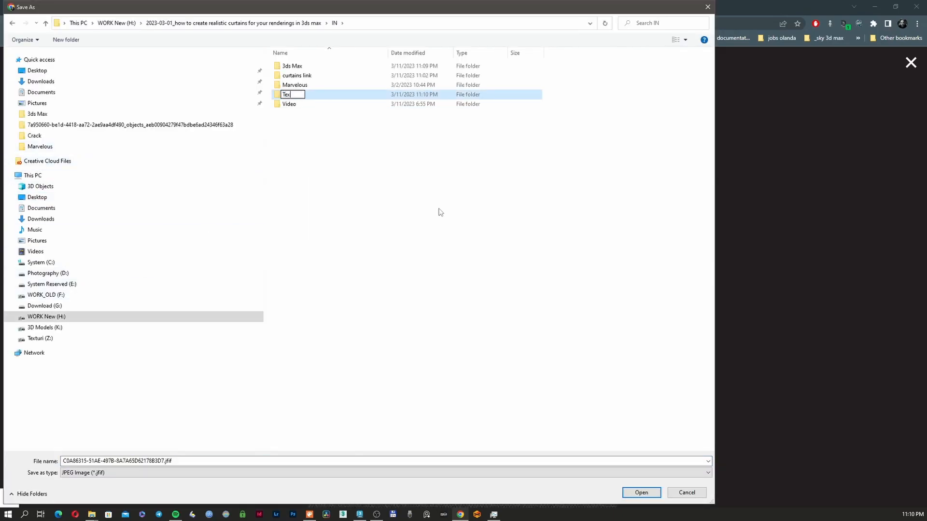
pyautogui.click(225, 474)
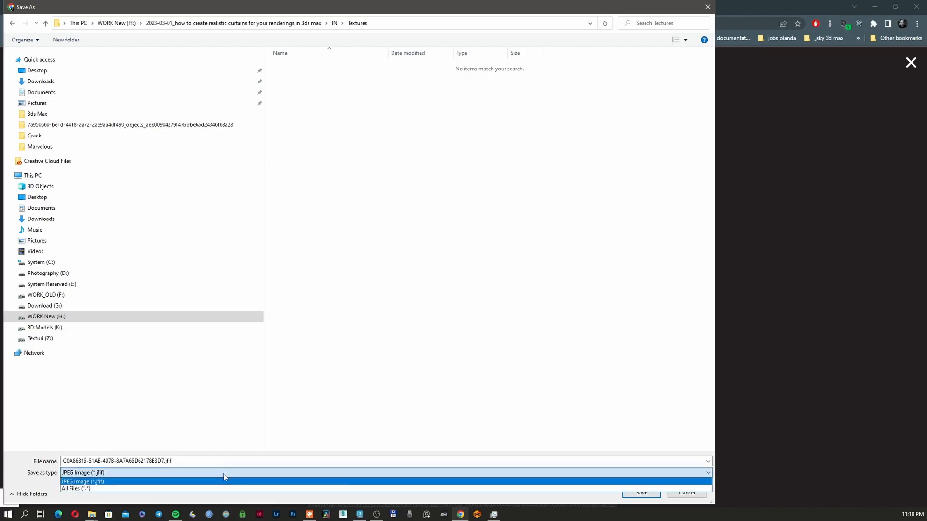
pyautogui.click(226, 473)
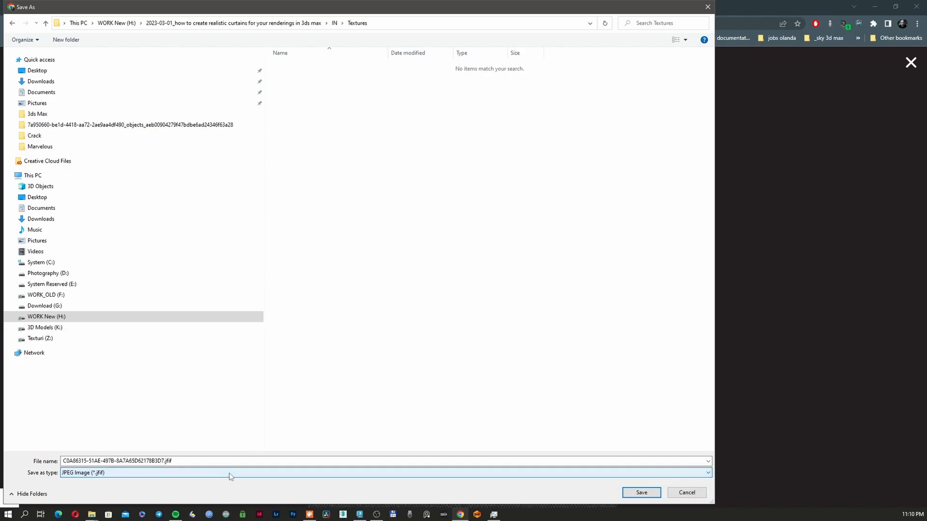
pyautogui.click(636, 492)
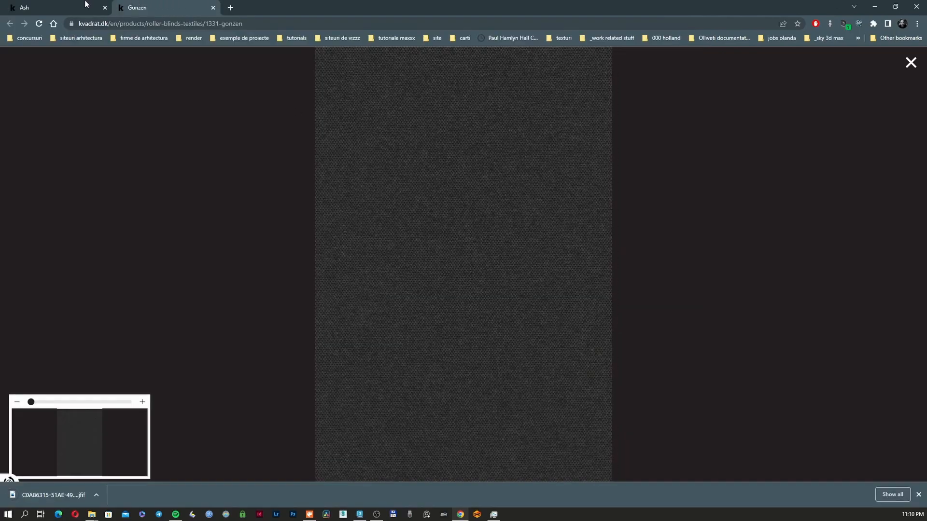
# Step: Save the white Ash fabric image into the same Textures folder
pyautogui.click(87, 4)
pyautogui.rightClick(444, 225)
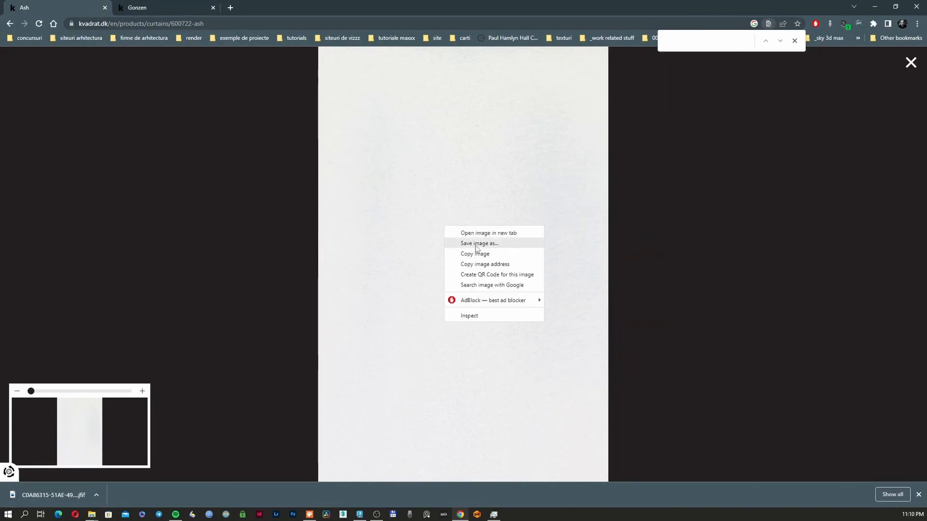
pyautogui.click(476, 245)
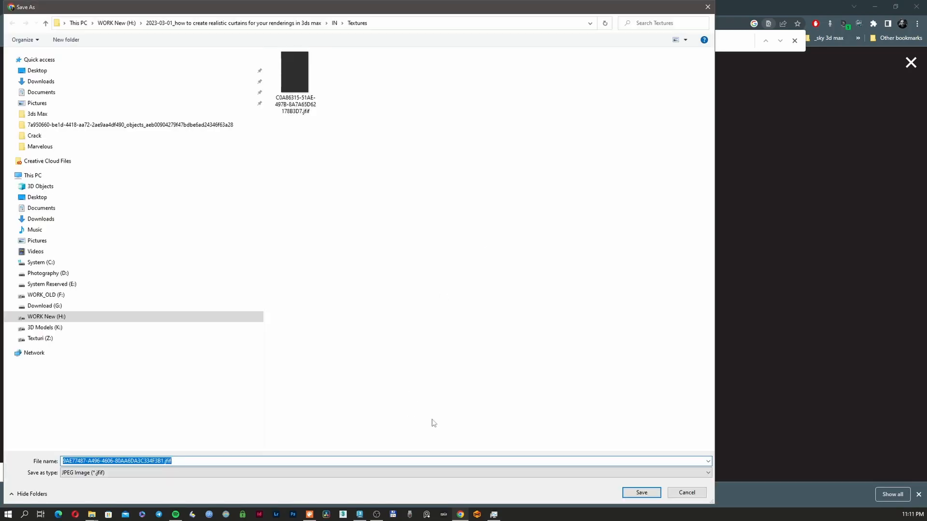
pyautogui.click(641, 492)
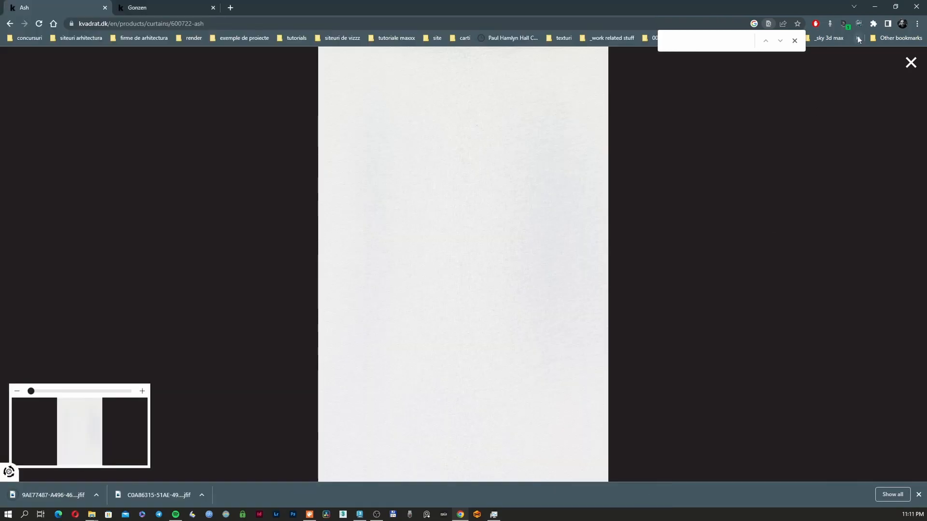
# Step: Switch back to 3ds Max, select the cream curtain on the armchair's far side, and create an empty view in the maximized Slate Material Editor
pyautogui.click(875, 9)
pyautogui.click(441, 225)
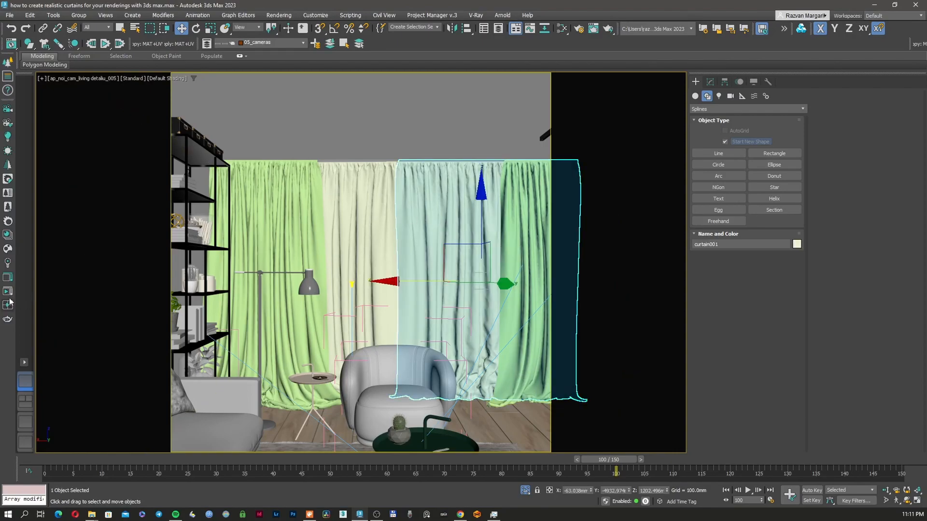
pyautogui.press('m')
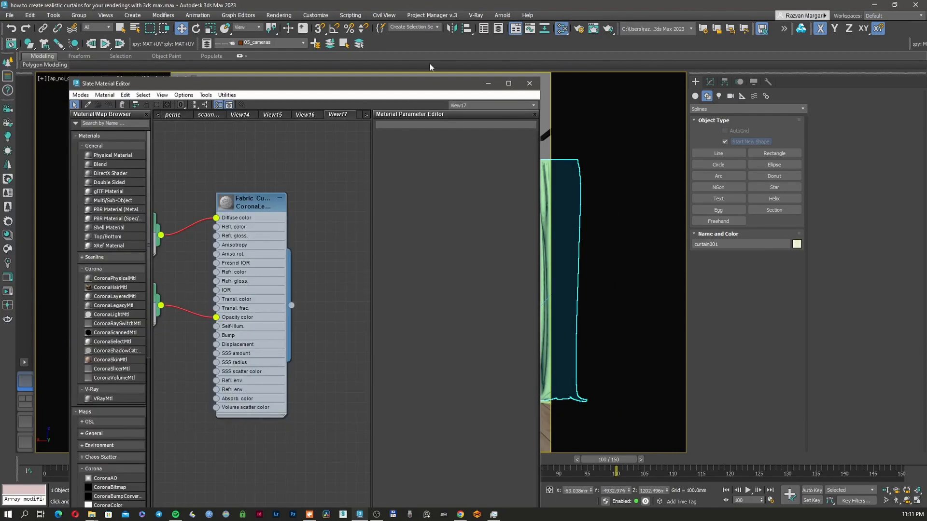
pyautogui.doubleClick(424, 78)
pyautogui.press('Return')
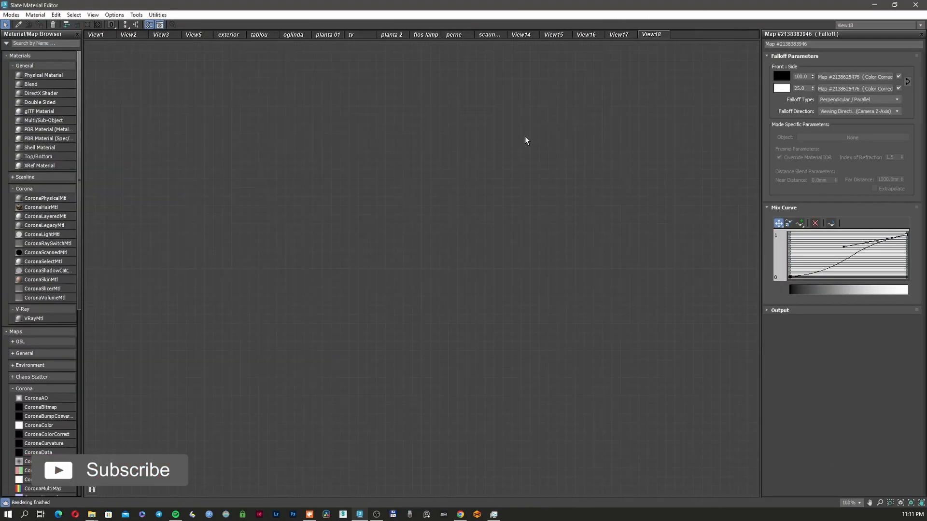
# Step: Add a CoronaPhysicalMtl node to the empty material view and place it near the centre
pyautogui.scroll(1, 425, 178)
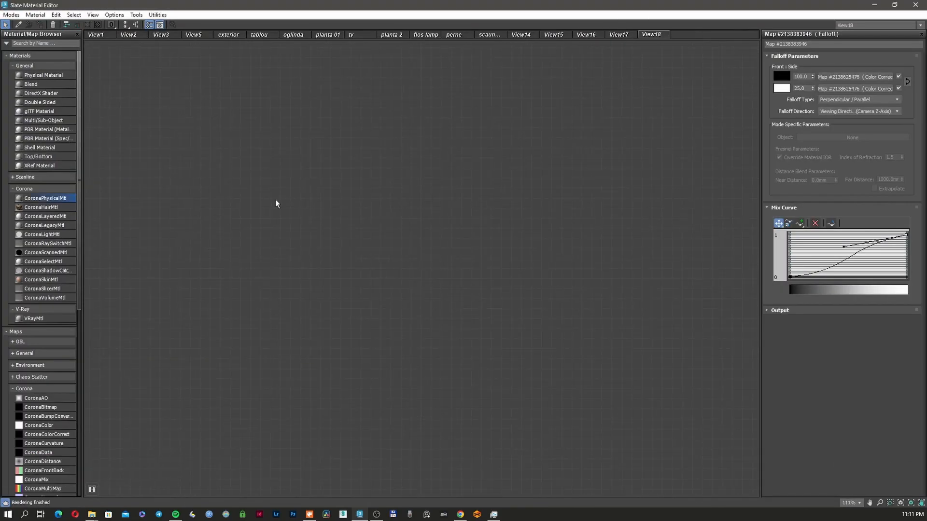
pyautogui.click(379, 203)
pyautogui.moveTo(374, 201); pyautogui.dragTo(445, 172)
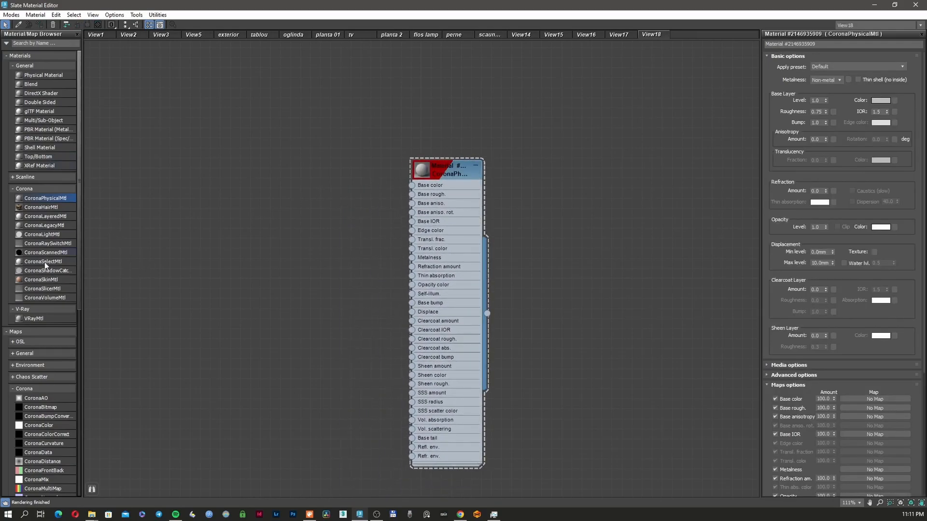
# Step: Add a bitmap map to the material view and browse to the Textures folder with the file type set to All Files (*.*)
pyautogui.scroll(-4, 58, 347)
pyautogui.moveTo(43, 311); pyautogui.dragTo(204, 214)
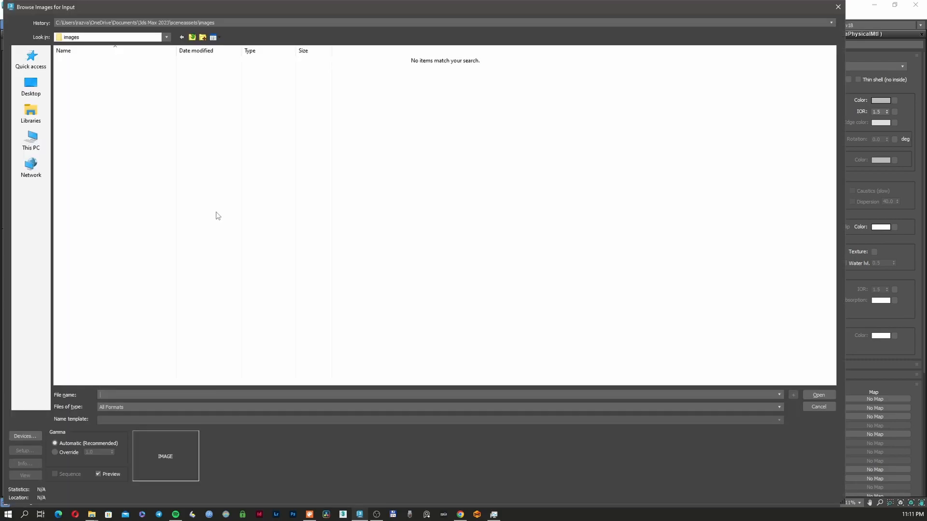
pyautogui.click(114, 37)
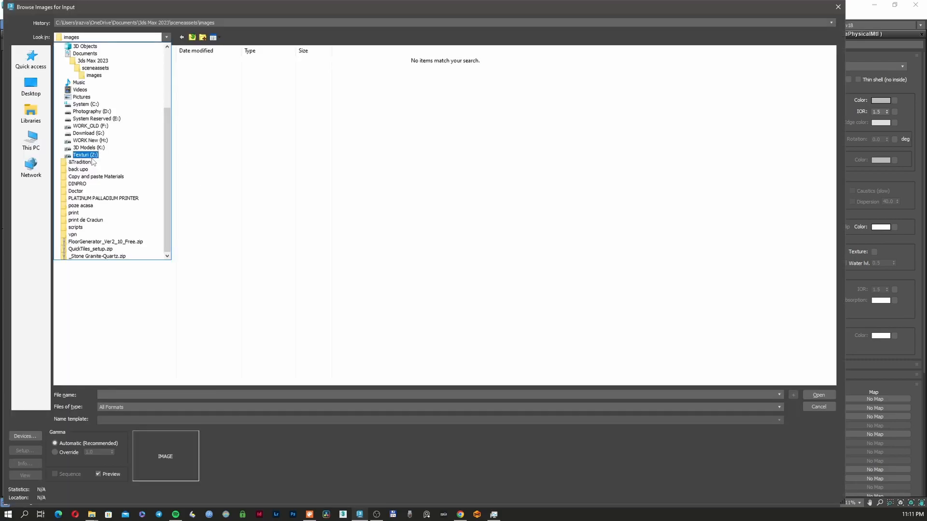
pyautogui.click(98, 126)
pyautogui.doubleClick(85, 85)
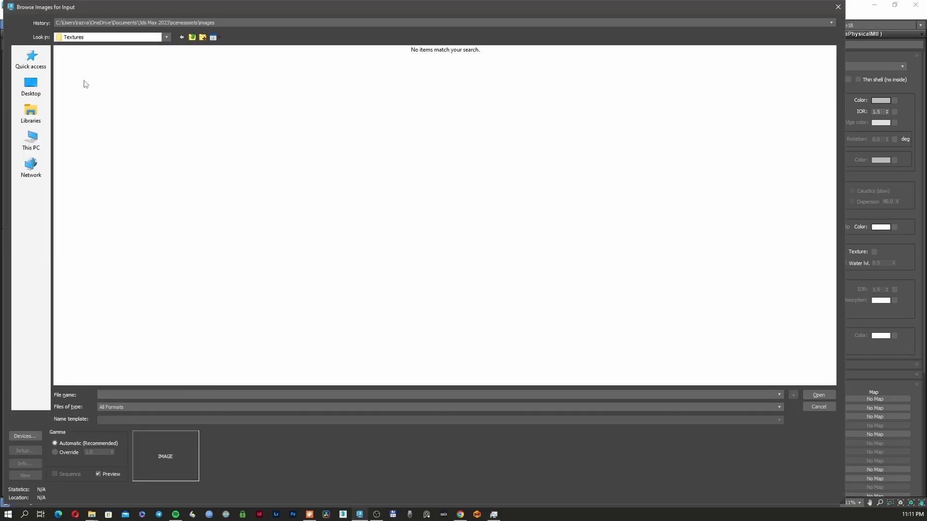
pyautogui.click(159, 407)
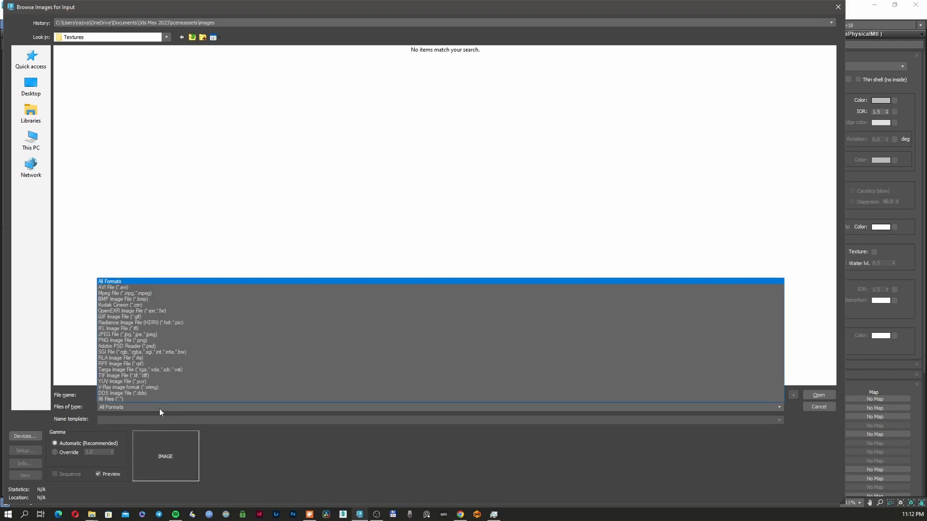
pyautogui.click(158, 400)
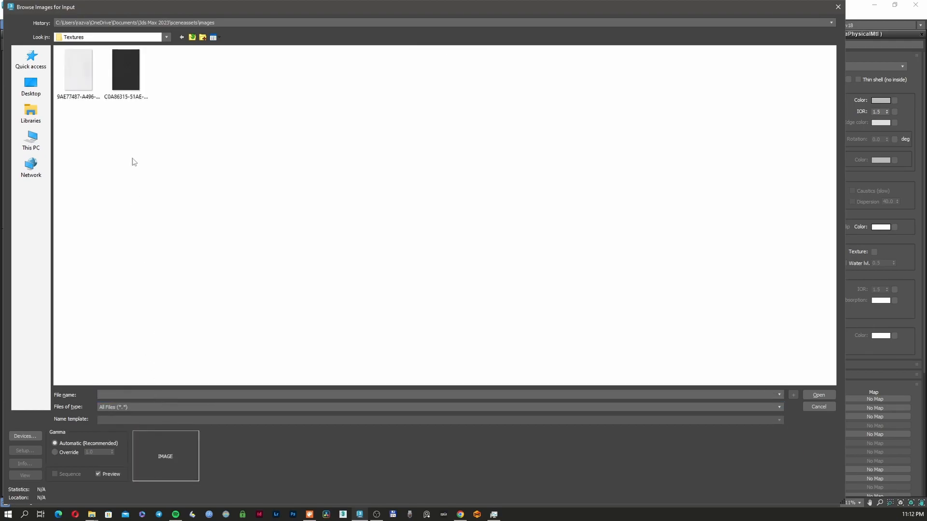
# Step: Try to load the white Ash fabric .jfif image from the Textures folder as the bitmap
pyautogui.click(129, 89)
pyautogui.click(88, 80)
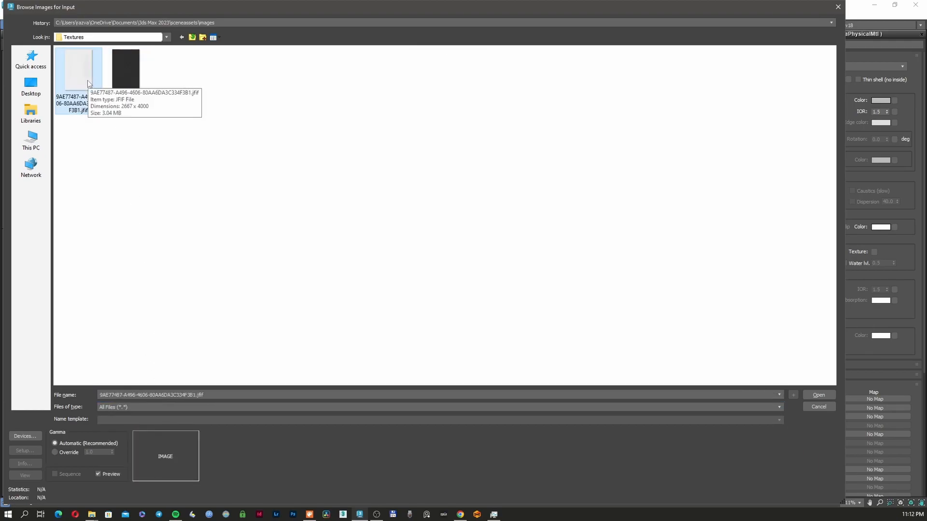
pyautogui.doubleClick(88, 81)
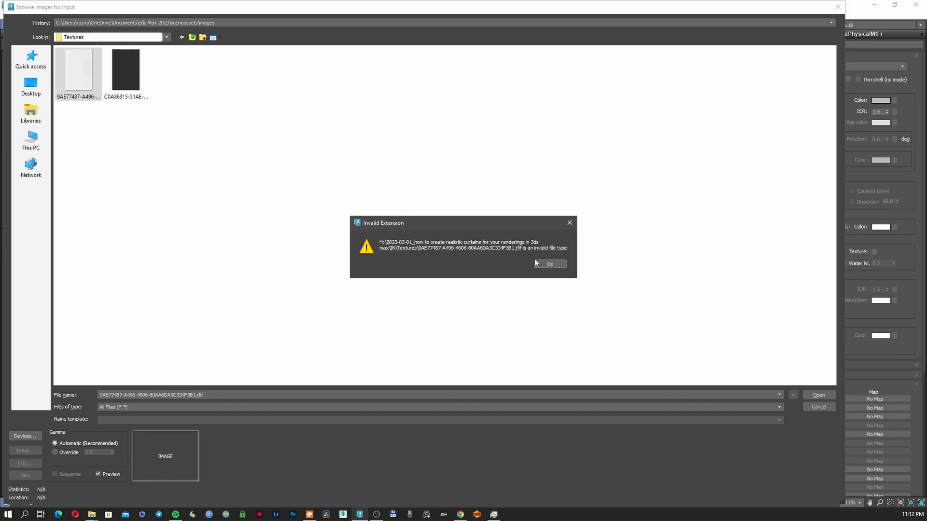
pyautogui.click(534, 263)
# Step: Open the white Ash fabric .jfif image in the default image viewer from the file browser
pyautogui.rightClick(83, 96)
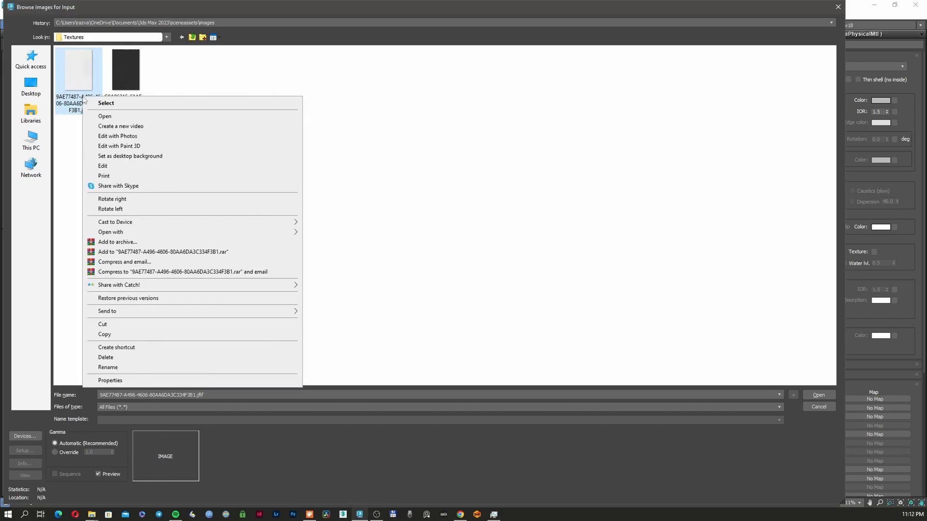
pyautogui.click(117, 117)
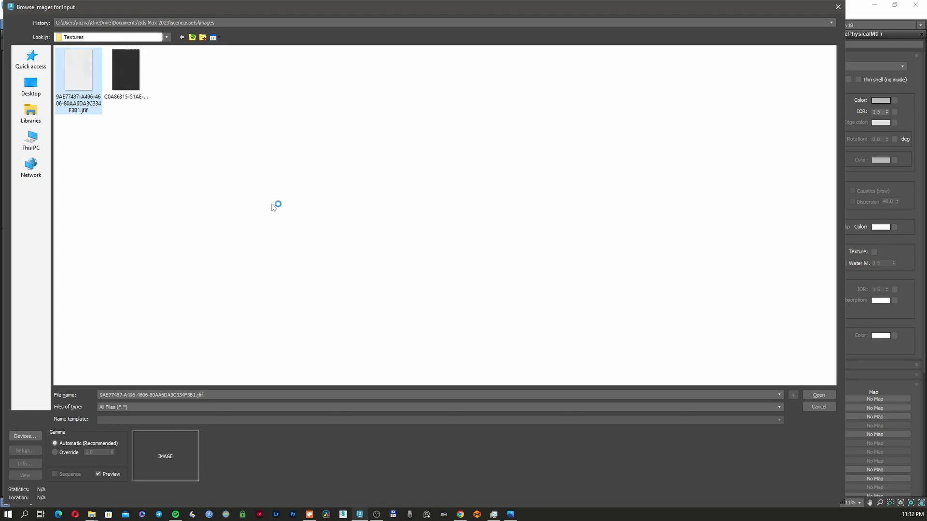
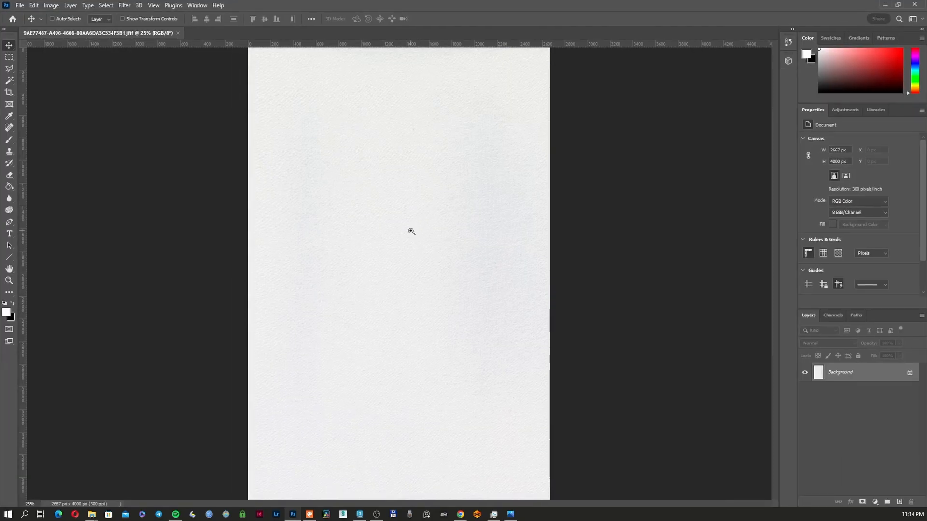
# Step: Save a copy of the white fabric image as a JPEG in the Textures folder
pyautogui.click(409, 231)
pyautogui.click(52, 5)
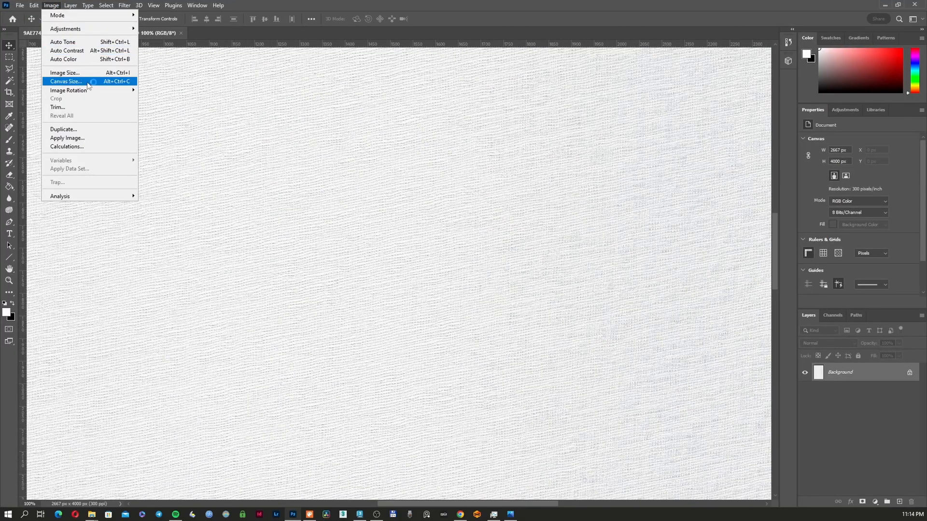
pyautogui.click(88, 81)
pyautogui.click(9, 57)
pyautogui.click(9, 45)
pyautogui.click(144, 413)
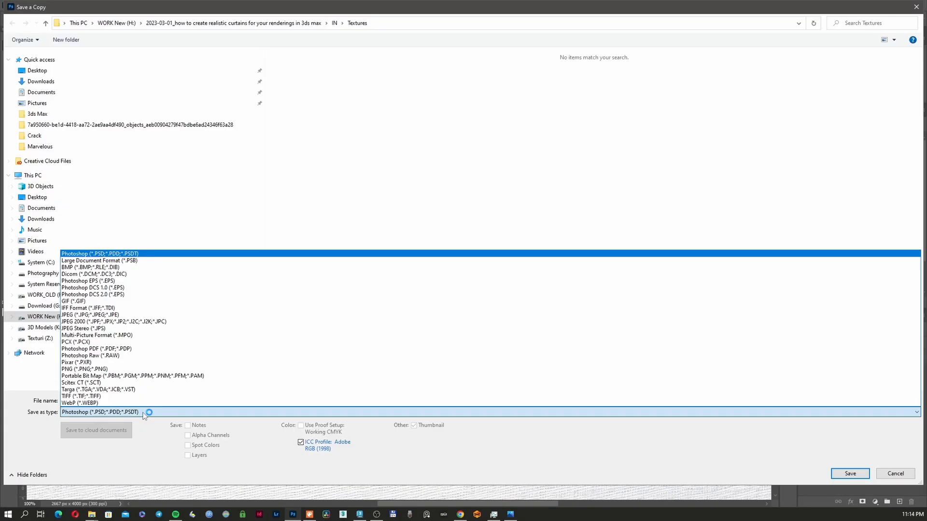
pyautogui.click(90, 314)
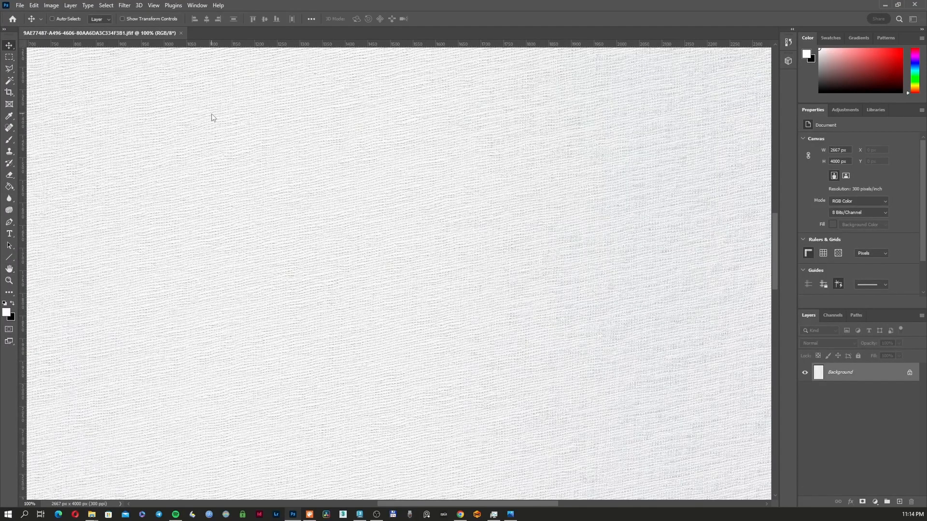
# Step: Open the dark fabric .jfif image and save a copy of it as a JPEG at Maximum quality 12
pyautogui.click(20, 6)
pyautogui.click(151, 63)
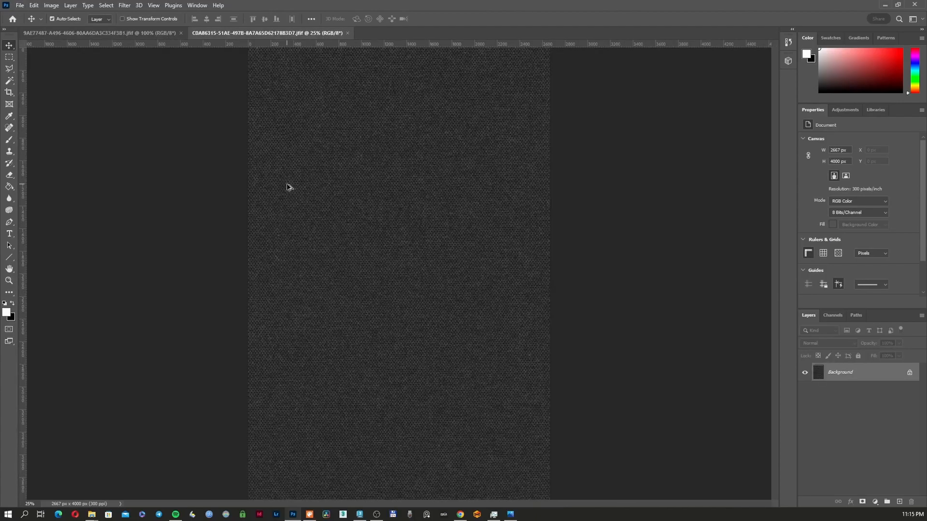
pyautogui.hotkey('ctrl', 'alt', 's')
pyautogui.click(161, 414)
pyautogui.press('j')
pyautogui.press('Return')
pyautogui.press('Return')
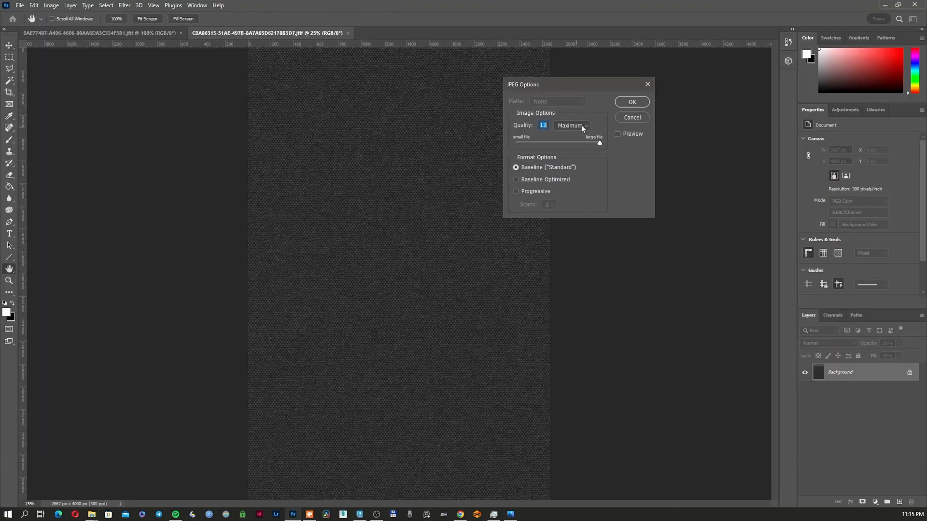
pyautogui.click(632, 103)
# Step: Switch back to 3ds Max, load the white fabric's copy .jpg as a CoronaBitmap and connect it to the material's Base color
pyautogui.click(885, 5)
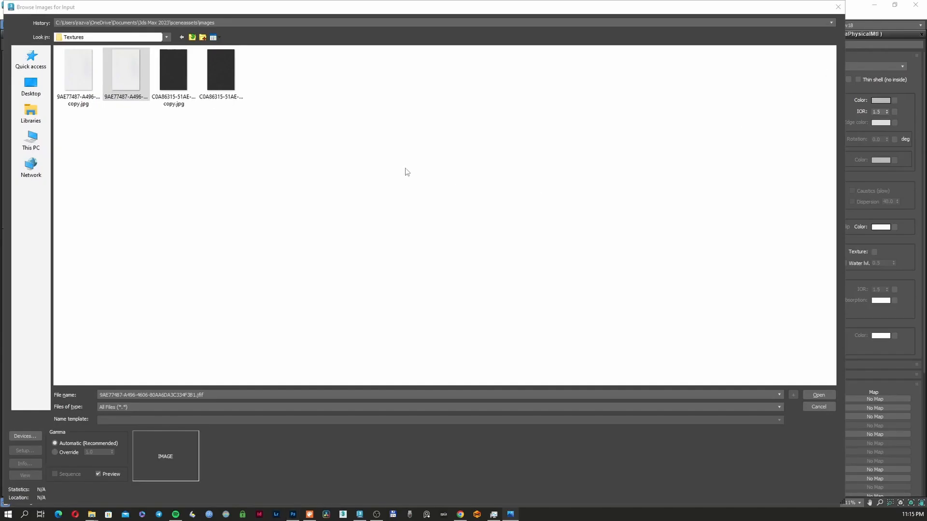
pyautogui.doubleClick(78, 72)
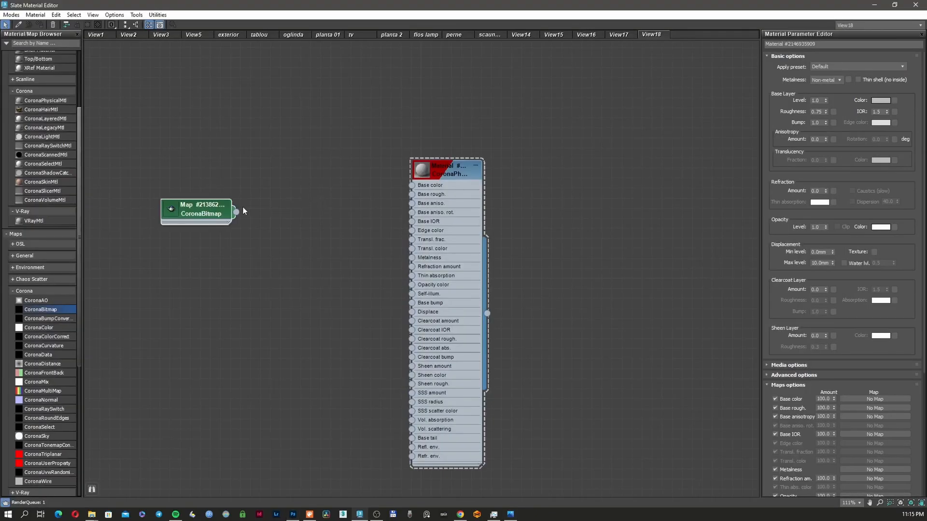
pyautogui.moveTo(236, 213); pyautogui.dragTo(411, 184)
# Step: View the loaded white fabric image from the CoronaBitmap settings, and close the preview
pyautogui.click(200, 215)
pyautogui.click(823, 207)
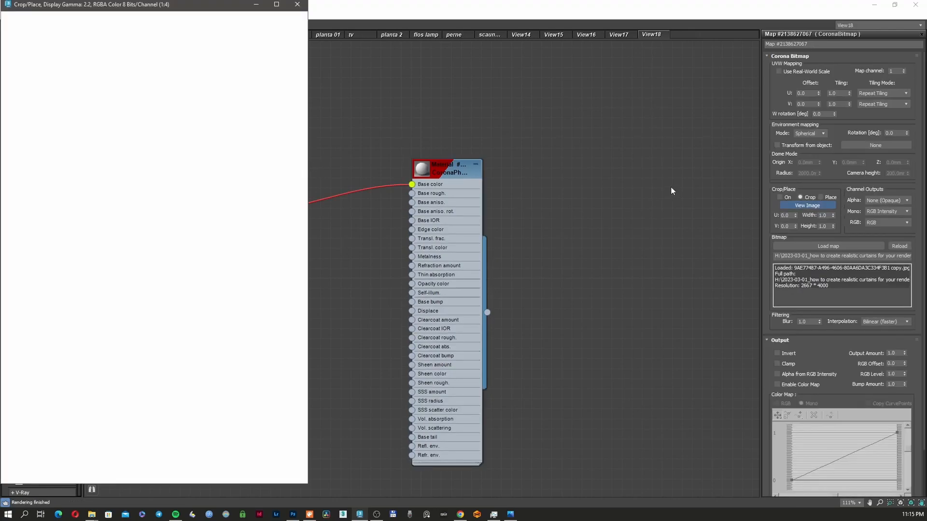
pyautogui.moveTo(223, 16); pyautogui.dragTo(379, 28)
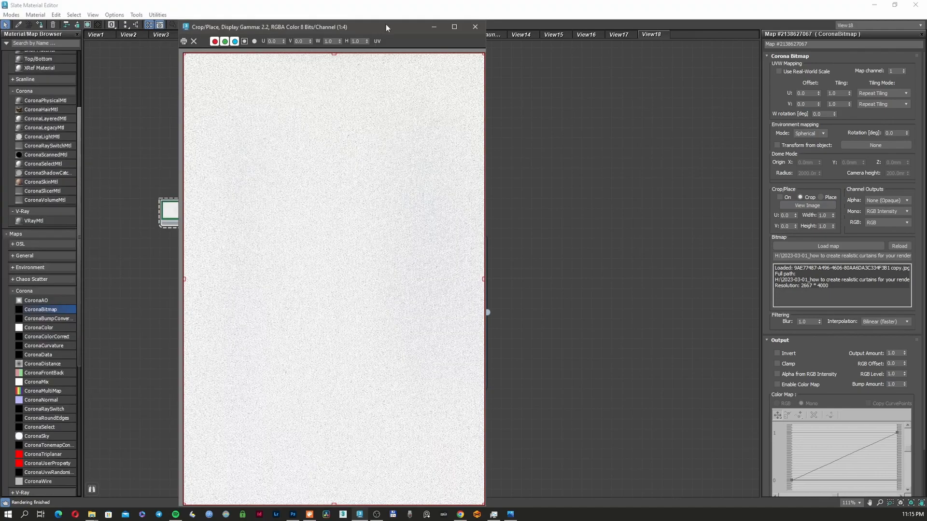
pyautogui.click(475, 27)
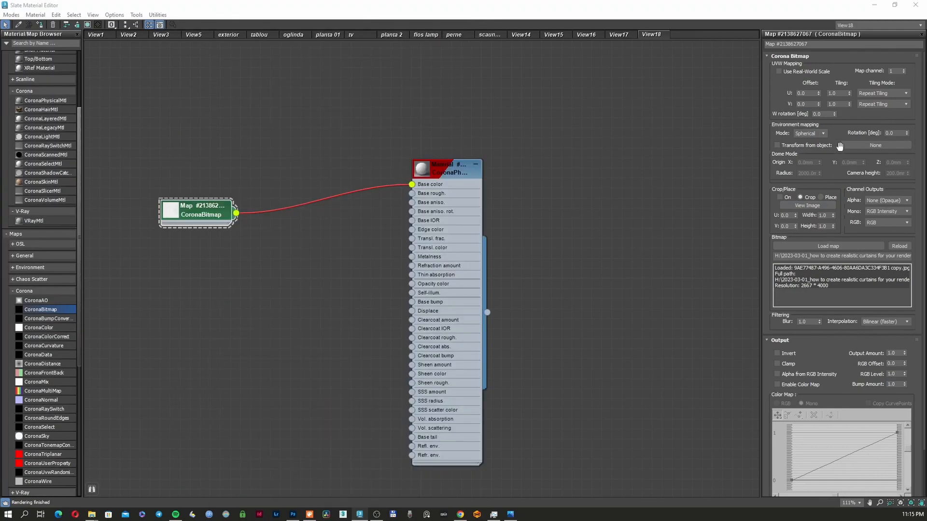
# Step: Enable Use Real-World Scale on the CoronaBitmap and set its size to 1500 mm wide and 3000 mm high
pyautogui.click(801, 72)
pyautogui.doubleClick(839, 103)
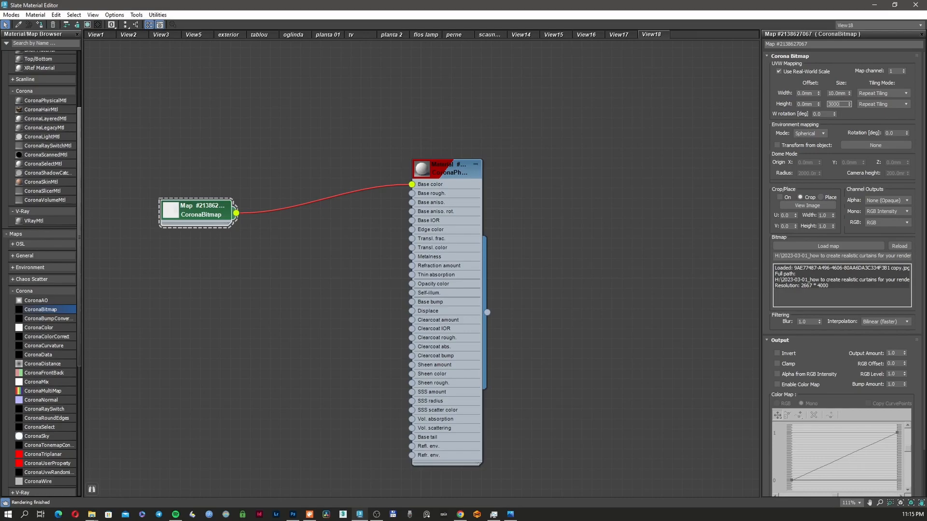
pyautogui.doubleClick(845, 93)
pyautogui.write('1500')
pyautogui.press('Return')
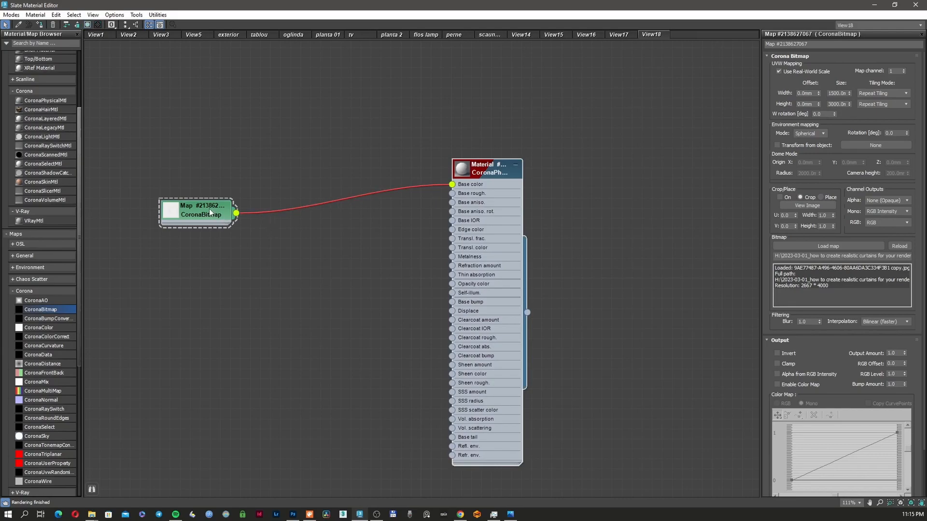
# Step: Insert a CoronaColorCorrect map between the bitmap and Base color, setting its exposure to -0.13
pyautogui.moveTo(210, 214); pyautogui.dragTo(199, 193)
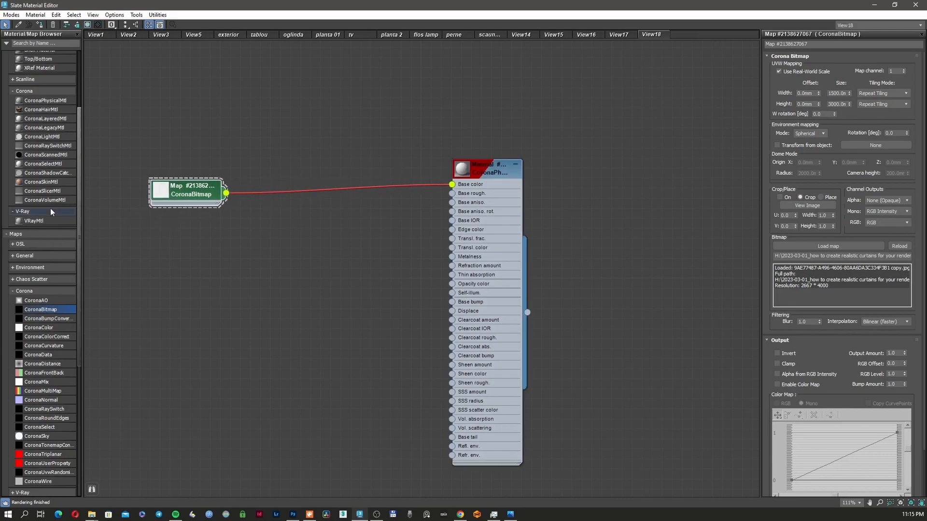
pyautogui.scroll(4, 45, 159)
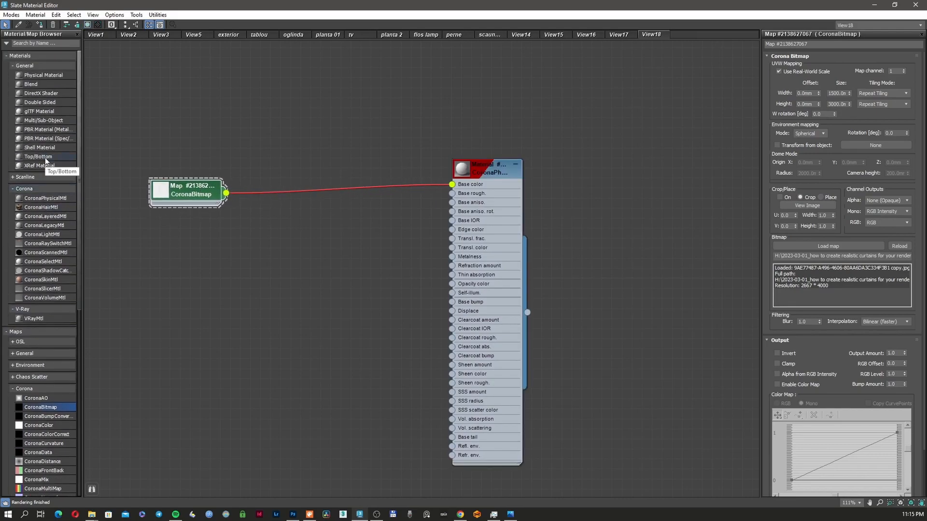
pyautogui.click(47, 219)
pyautogui.scroll(-8, 46, 224)
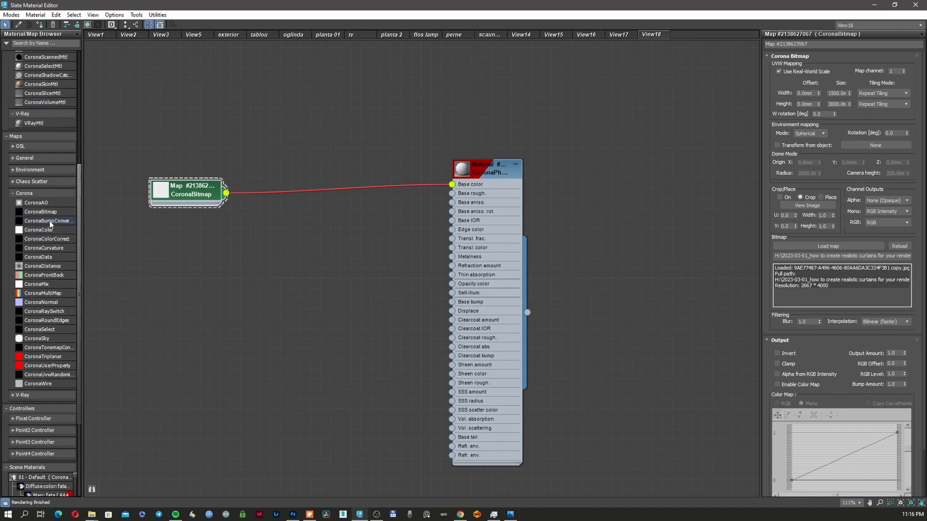
pyautogui.moveTo(325, 185); pyautogui.dragTo(326, 190)
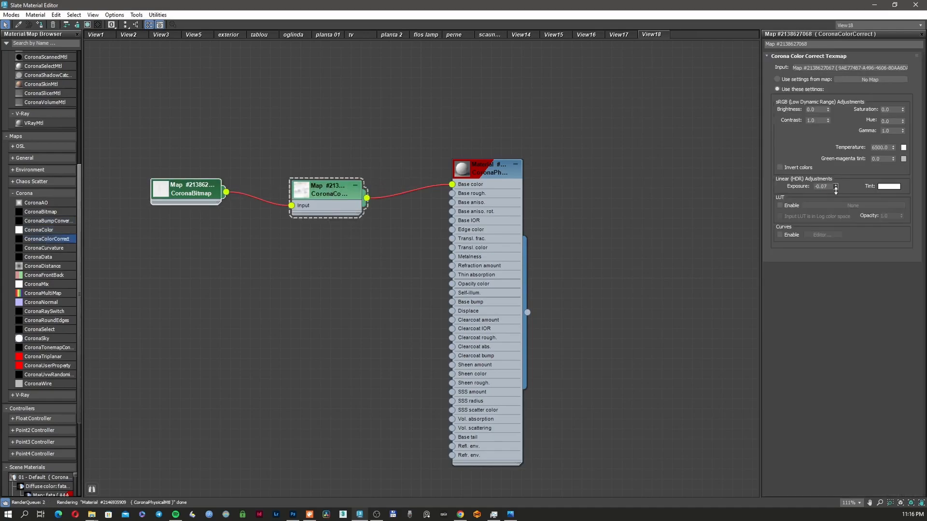
pyautogui.moveTo(343, 196); pyautogui.dragTo(323, 186)
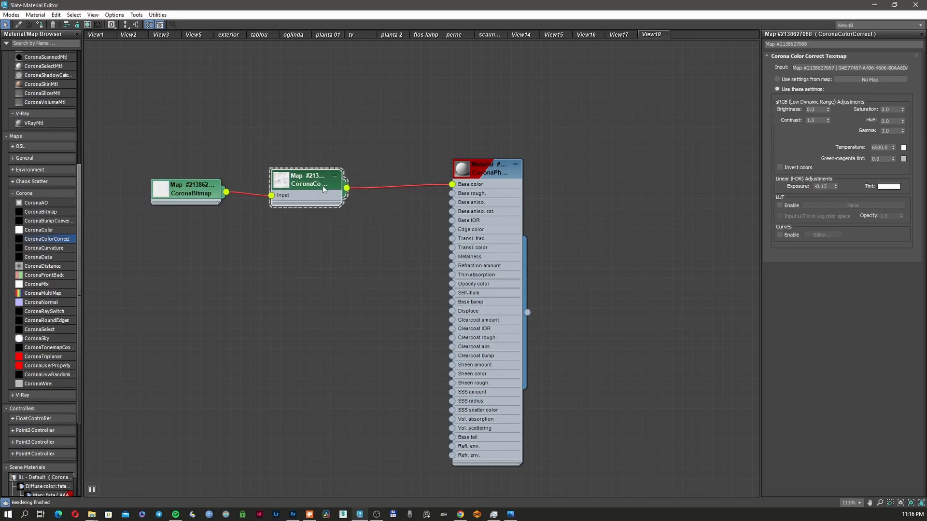
pyautogui.moveTo(179, 184); pyautogui.dragTo(158, 173)
pyautogui.click(309, 181)
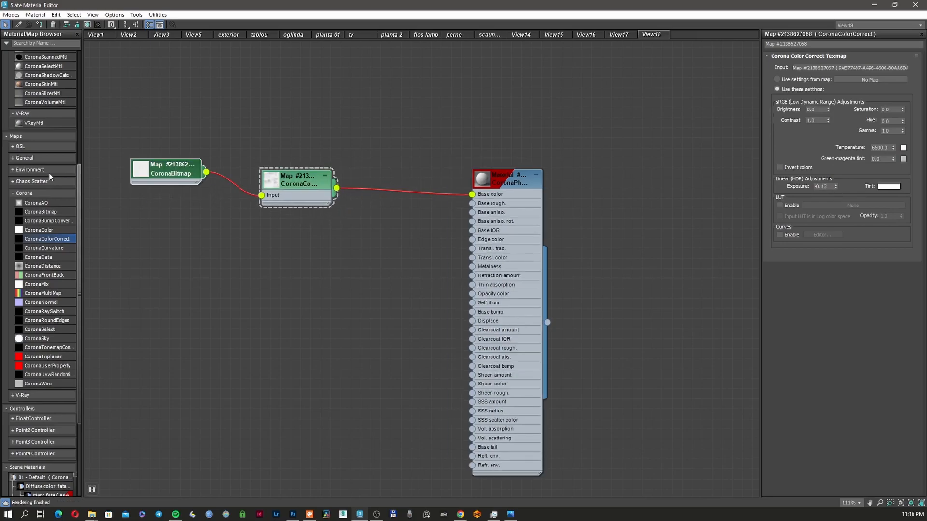
# Step: Add a Falloff map below the color correction and feed the fabric bitmap into both Map 1 and Map 2
pyautogui.scroll(5, 54, 246)
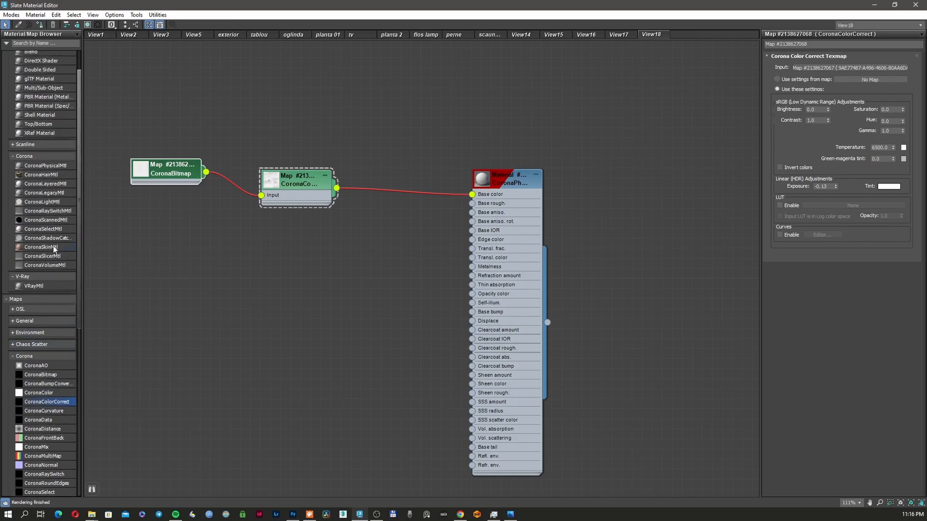
pyautogui.scroll(-6, 53, 332)
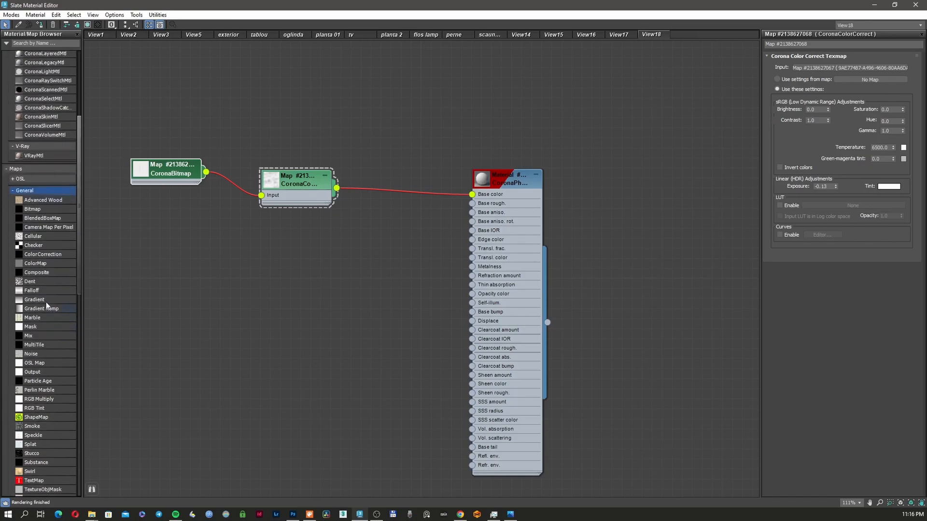
pyautogui.moveTo(32, 290); pyautogui.dragTo(275, 275)
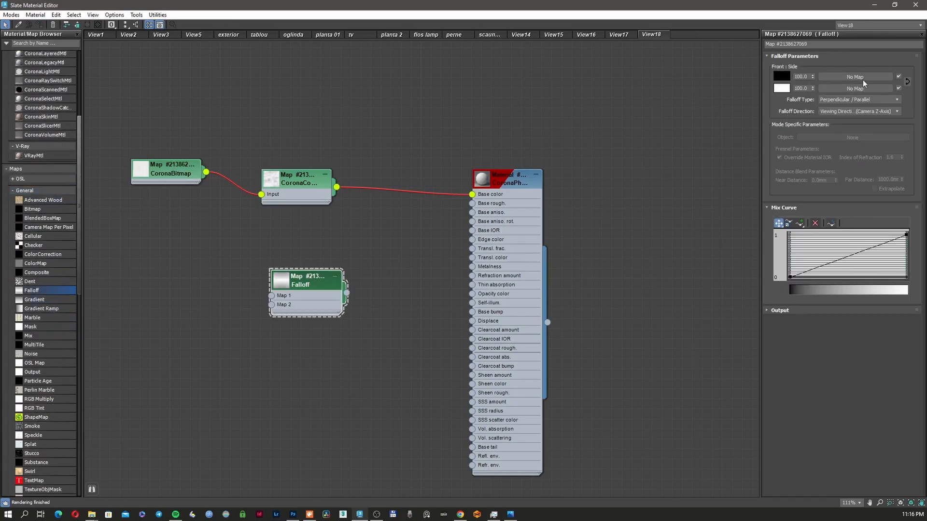
pyautogui.moveTo(167, 168); pyautogui.dragTo(176, 192)
# Step: Set the Falloff's side map amount to 25
pyautogui.click(807, 77)
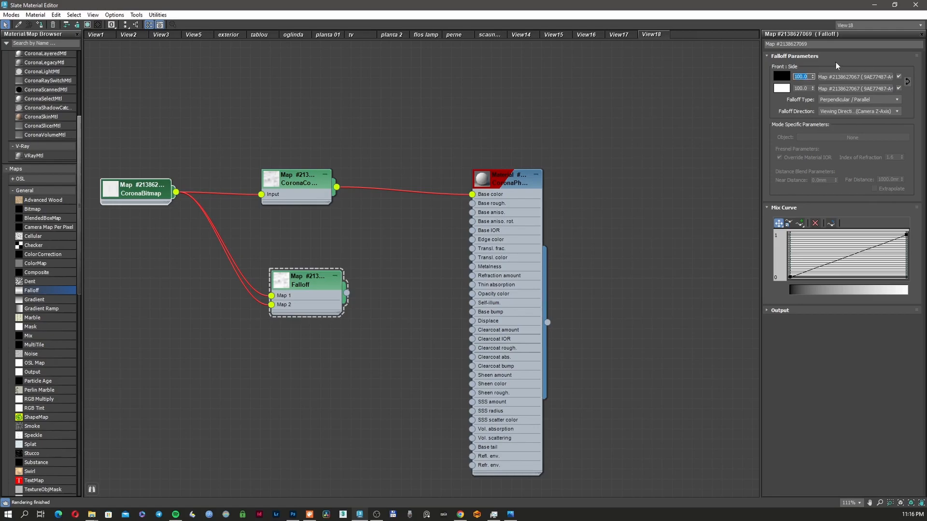
pyautogui.press('Tab')
pyautogui.write('25')
pyautogui.press('Return')
# Step: Connect the Falloff map to the material's Opacity color and tidy the node layout
pyautogui.moveTo(304, 285); pyautogui.dragTo(344, 276)
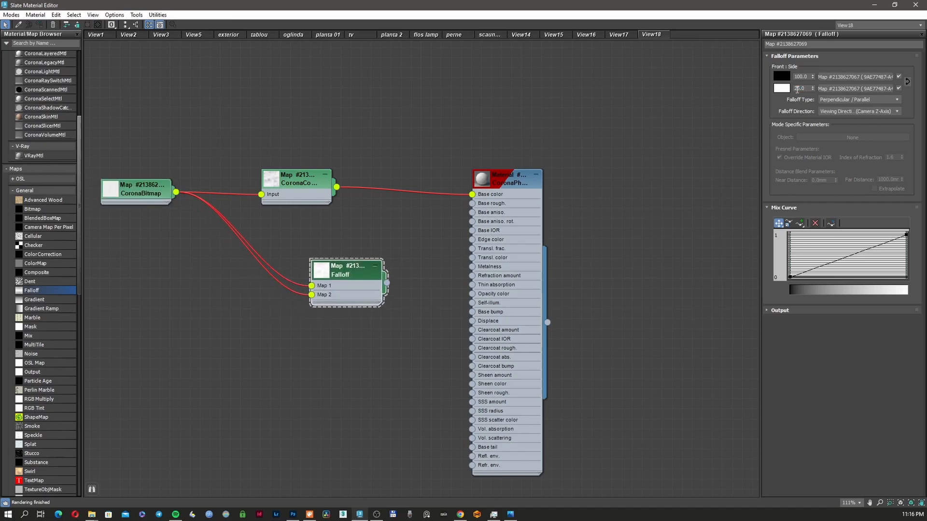
pyautogui.moveTo(499, 206); pyautogui.dragTo(508, 207)
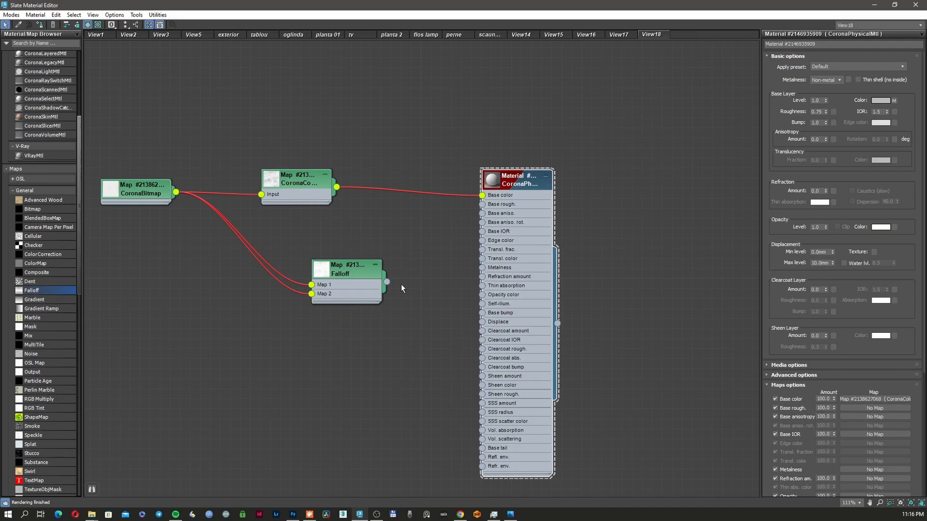
pyautogui.moveTo(386, 282); pyautogui.dragTo(483, 294)
pyautogui.moveTo(352, 272); pyautogui.dragTo(343, 291)
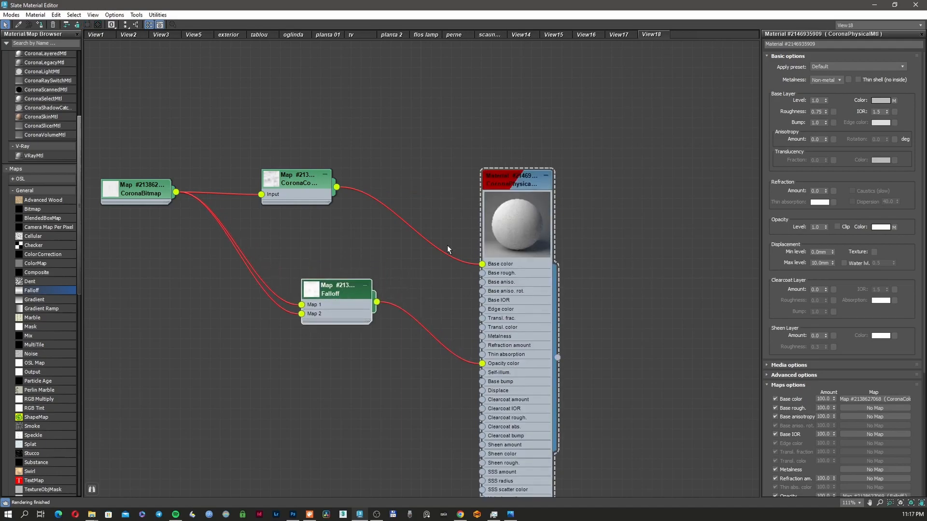
# Step: Select the two back curtains in the camera view and assign the new CoronaPhysicalMtl to them
pyautogui.moveTo(550, 6); pyautogui.dragTo(672, 50)
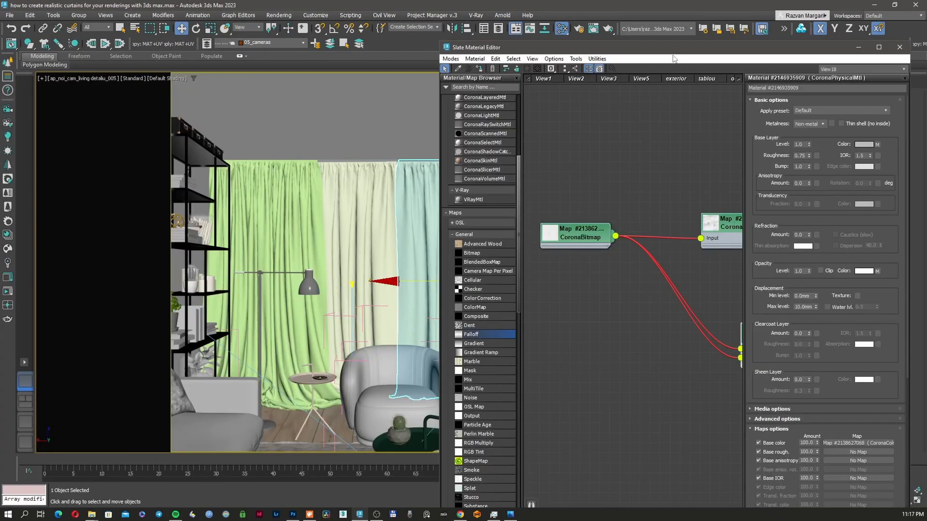
pyautogui.keyDown('ctrl'); pyautogui.click(390, 218); pyautogui.keyUp('ctrl')
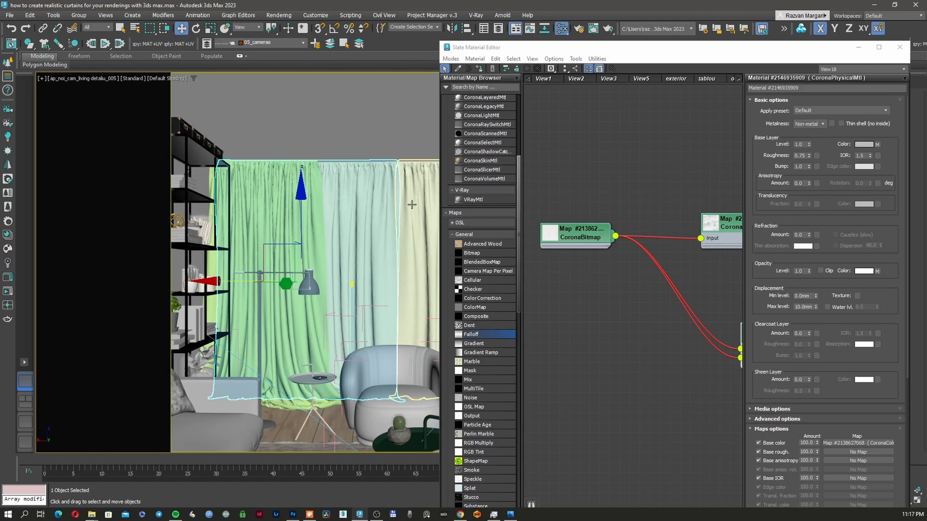
pyautogui.moveTo(619, 52); pyautogui.dragTo(523, 50)
pyautogui.moveTo(562, 184); pyautogui.dragTo(406, 162, button='middle')
pyautogui.moveTo(509, 243); pyautogui.dragTo(376, 217, button='middle')
pyautogui.click(574, 177)
pyautogui.click(385, 71)
pyautogui.moveTo(474, 50)
pyautogui.mouseDown()
pyautogui.moveTo(604, 39)
pyautogui.moveTo(554, 37)
pyautogui.mouseUp()
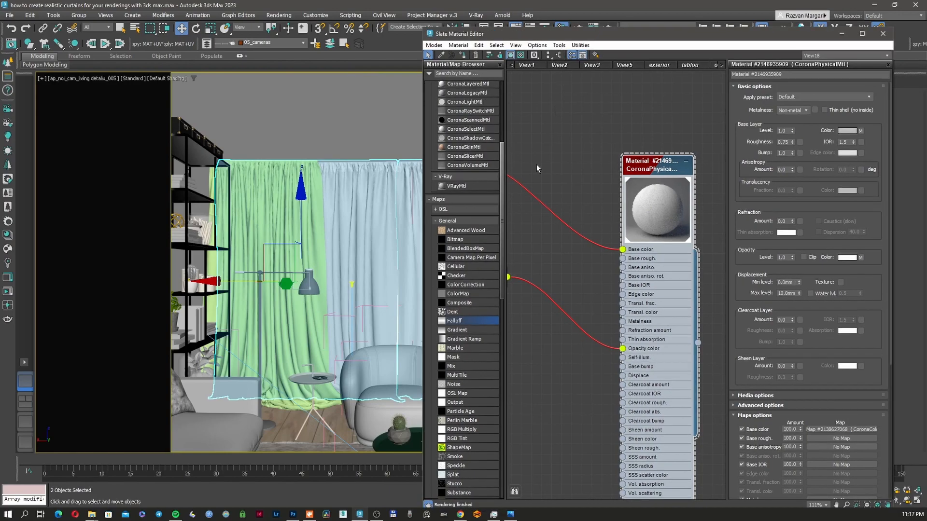
# Step: Isolate the two back curtains and examine the fabric texture on their folds up close
pyautogui.rightClick(384, 253)
pyautogui.hotkey('alt', 'q')
pyautogui.press('t')
pyautogui.scroll(4, 372, 294)
pyautogui.keyDown('alt'); pyautogui.moveTo(362, 314); pyautogui.dragTo(331, 277, button='middle'); pyautogui.keyUp('alt')
pyautogui.scroll(10, 333, 277)
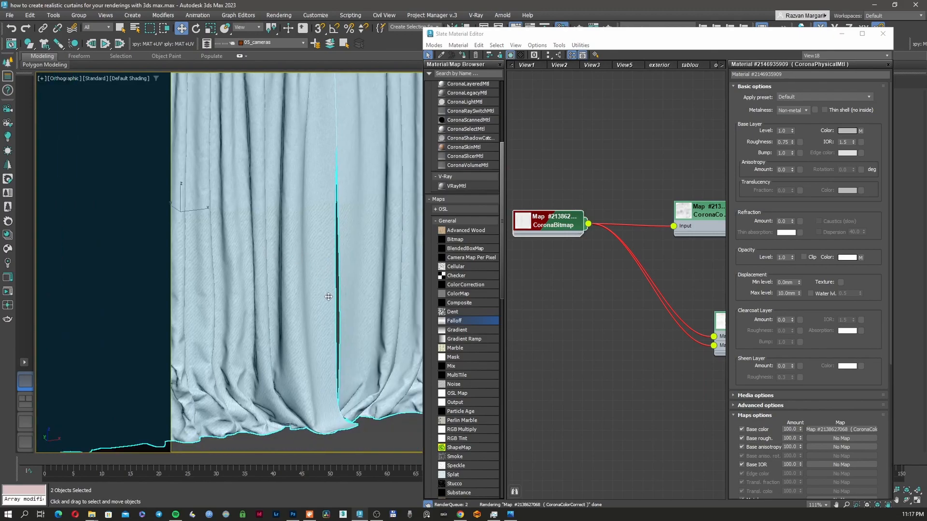
pyautogui.scroll(8, 326, 304)
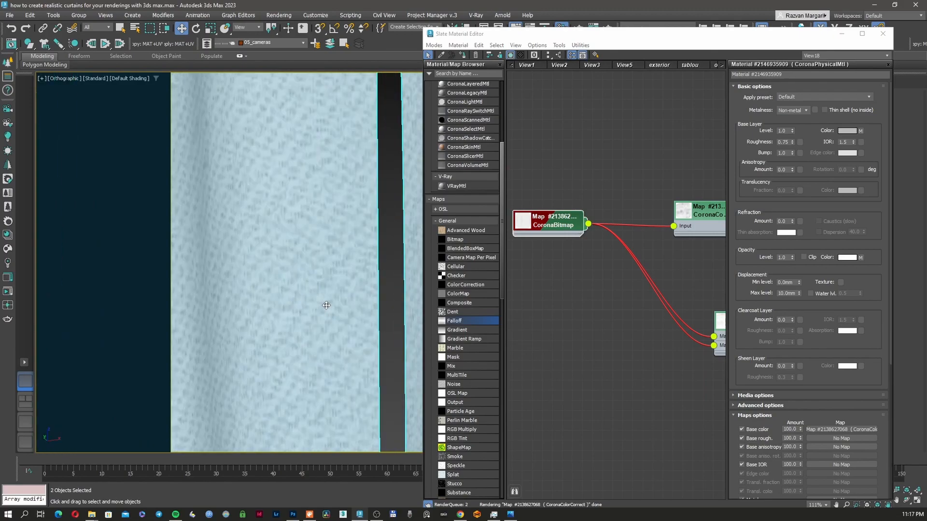
pyautogui.scroll(-10, 325, 304)
pyautogui.scroll(8, 356, 266)
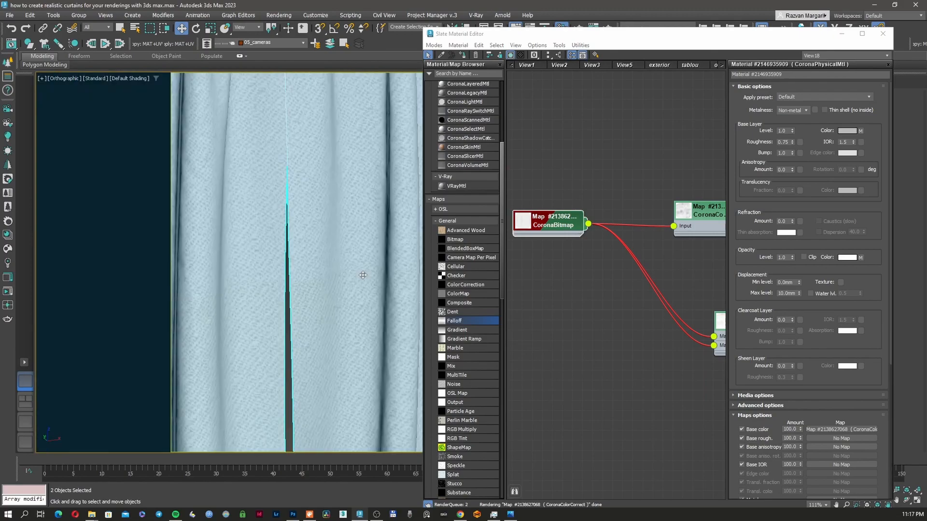
# Step: Return to the living-room camera view and end the isolation of the curtains
pyautogui.press('c')
pyautogui.rightClick(346, 290)
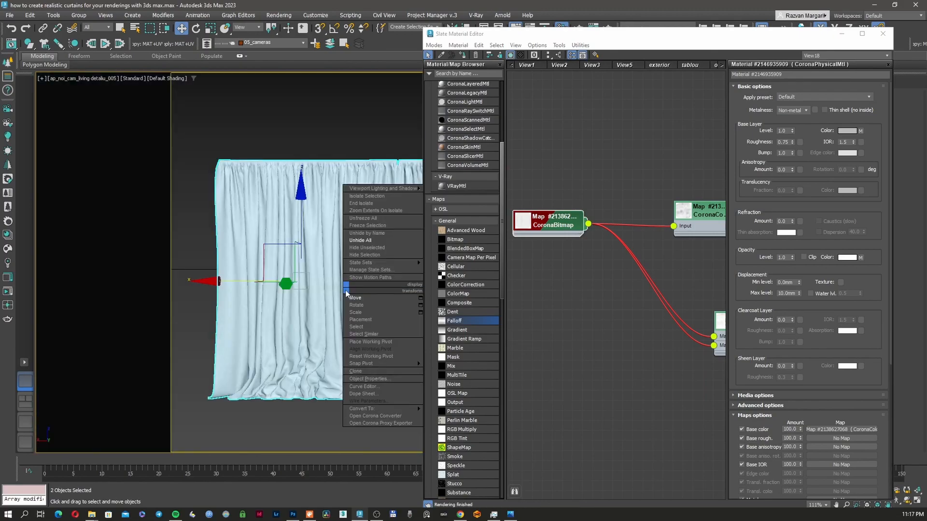
pyautogui.rightClick(321, 422)
pyautogui.click(340, 322)
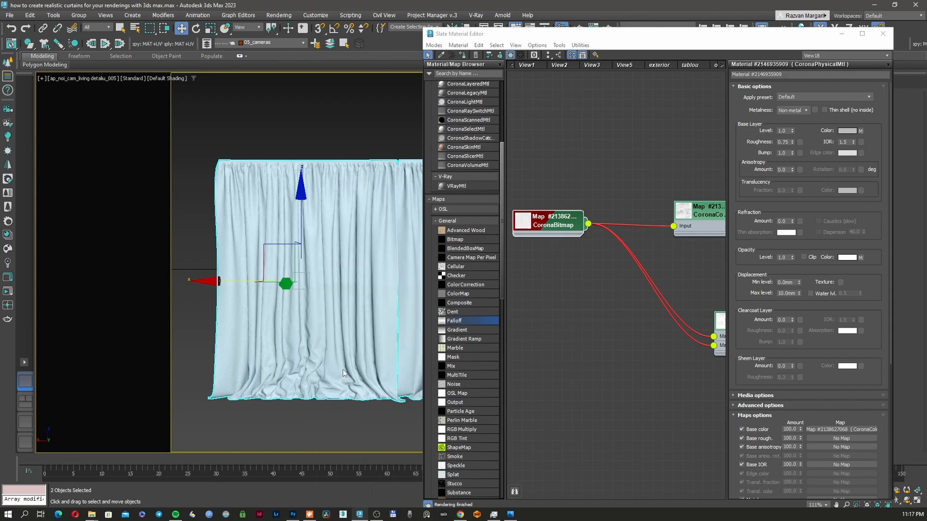
# Step: Shape the Falloff's mix curve into a smooth S-curve by converting both end points and extending their handles horizontally
pyautogui.doubleClick(610, 256)
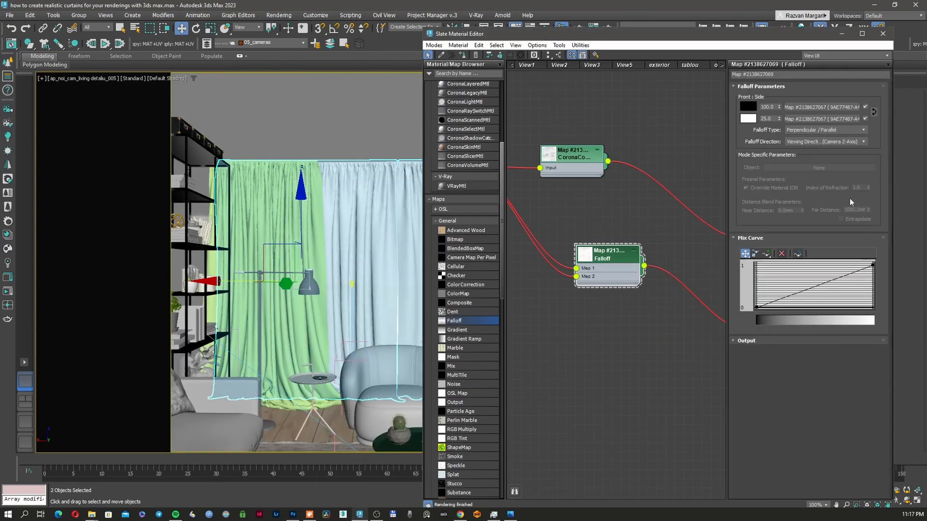
pyautogui.rightClick(873, 265)
pyautogui.click(886, 278)
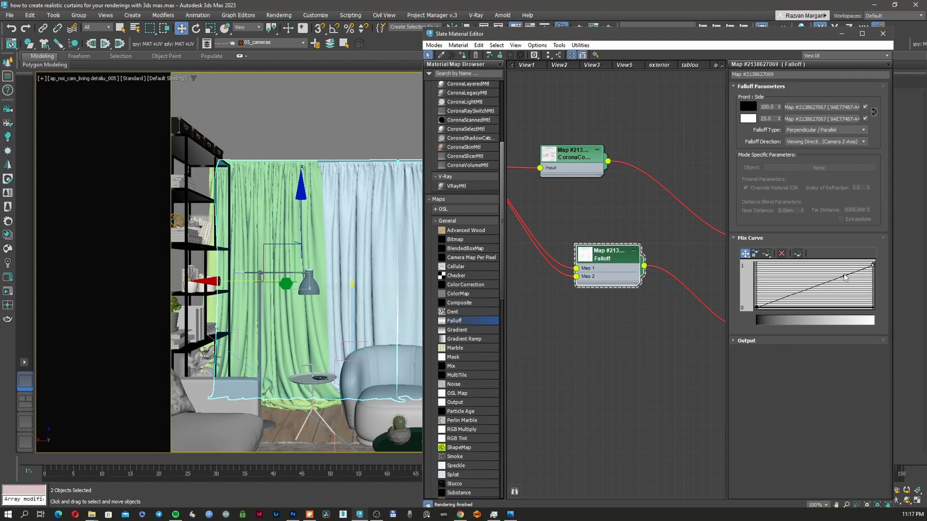
pyautogui.moveTo(866, 267); pyautogui.dragTo(813, 267)
pyautogui.rightClick(755, 307)
pyautogui.click(768, 319)
pyautogui.moveTo(762, 306); pyautogui.dragTo(814, 308)
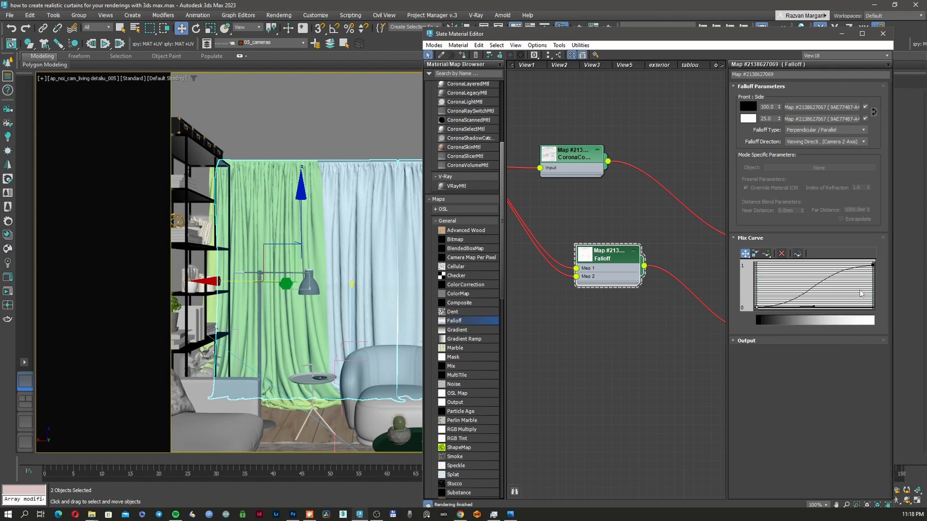
# Step: Maximize the Slate Material Editor and bring the curtain material's whole node network into view
pyautogui.moveTo(716, 36); pyautogui.dragTo(688, 42)
pyautogui.doubleClick(687, 42)
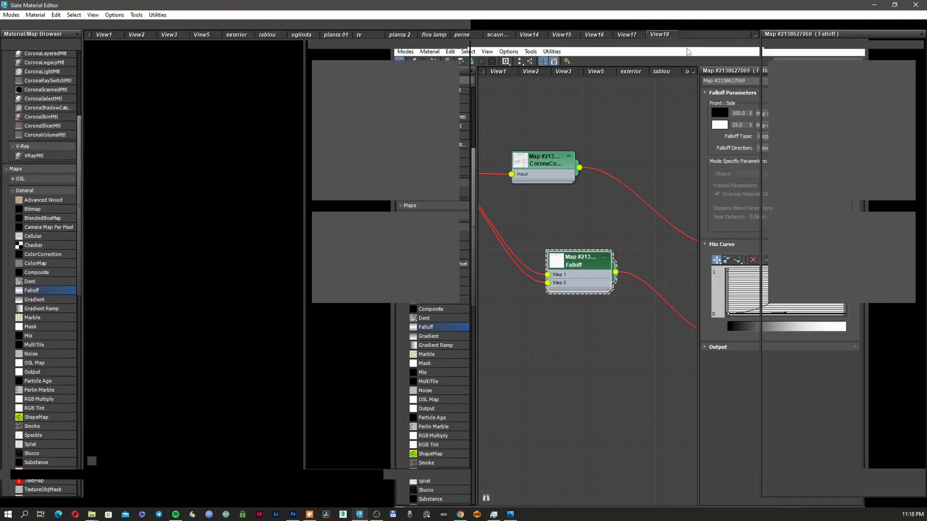
pyautogui.moveTo(257, 283); pyautogui.dragTo(467, 261, button='middle')
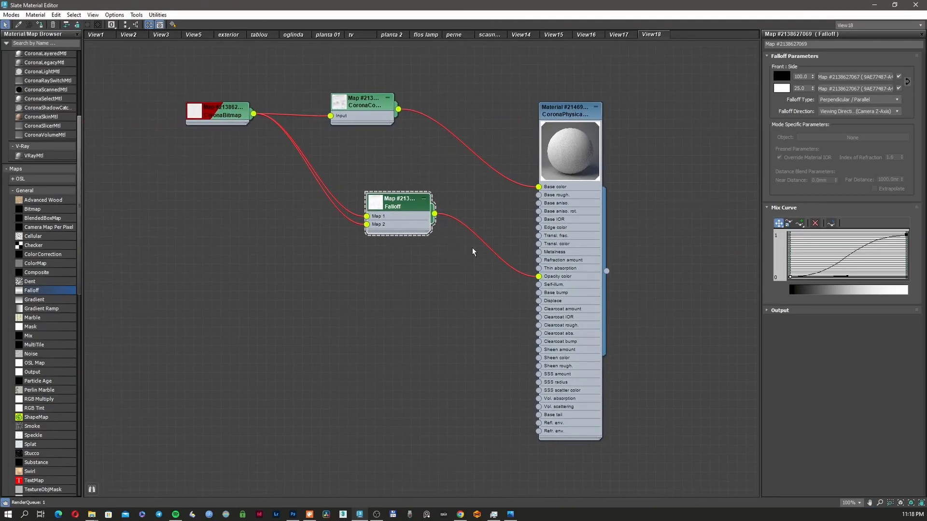
# Step: Add a CoronaBumpConverter fed by the fabric bitmap and connect it as an instance to the curtain material's base bump
pyautogui.moveTo(567, 116); pyautogui.dragTo(586, 116)
pyautogui.scroll(-15, 38, 317)
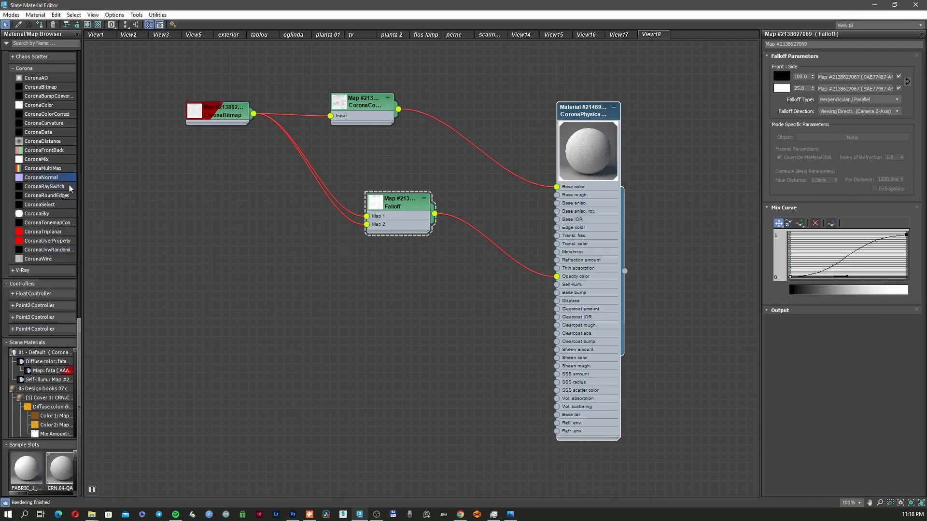
pyautogui.scroll(3, 48, 183)
pyautogui.moveTo(48, 161); pyautogui.dragTo(346, 274)
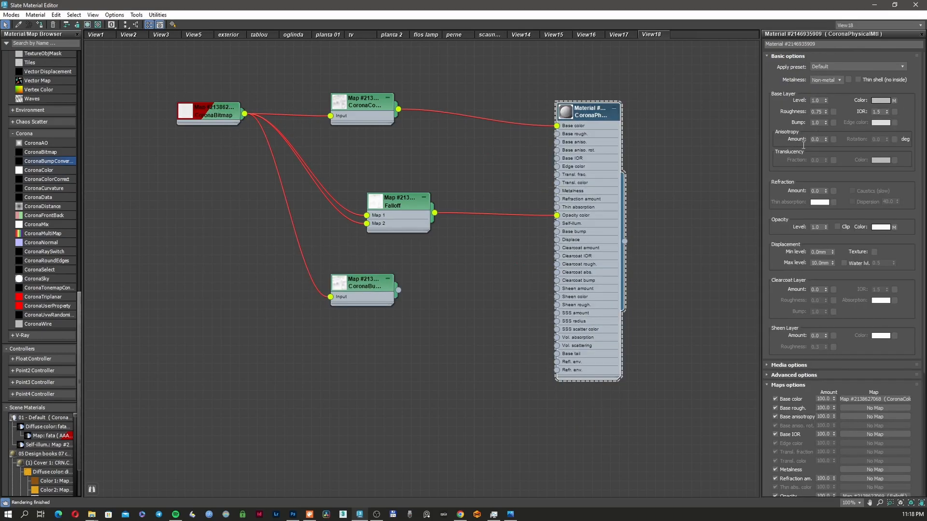
pyautogui.moveTo(398, 290); pyautogui.dragTo(810, 146)
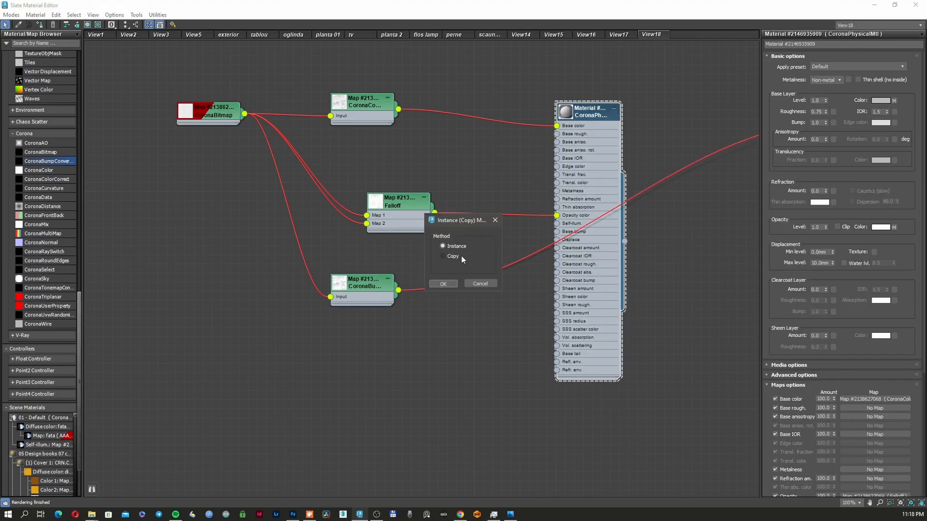
pyautogui.click(447, 284)
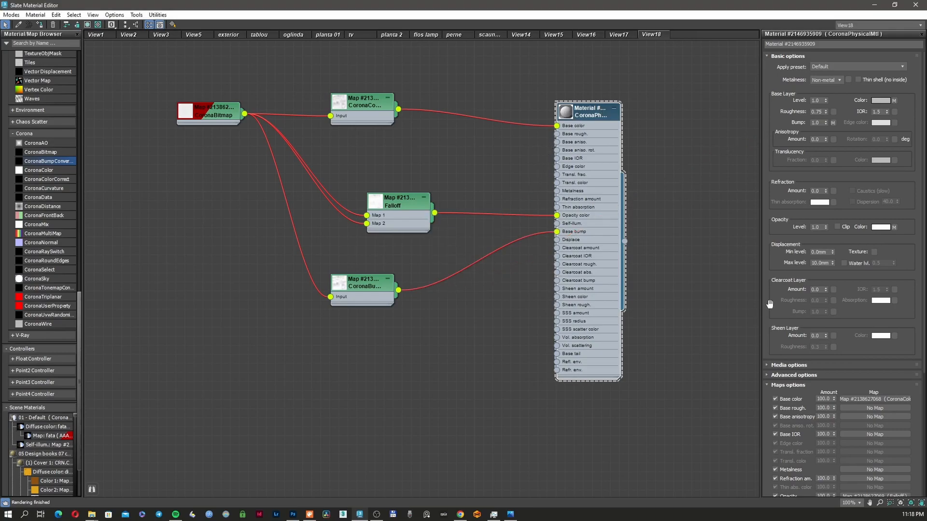
# Step: Set the curtain material's sheen amount to 0.85 and tidy the bump converter's position in the network
pyautogui.moveTo(848, 181); pyautogui.dragTo(847, 169)
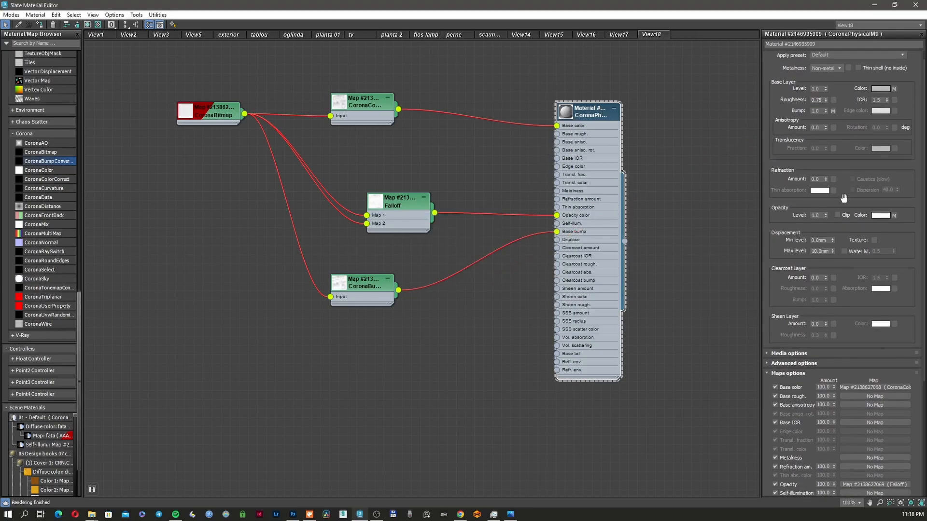
pyautogui.moveTo(825, 324); pyautogui.dragTo(832, 274)
pyautogui.write('0.85')
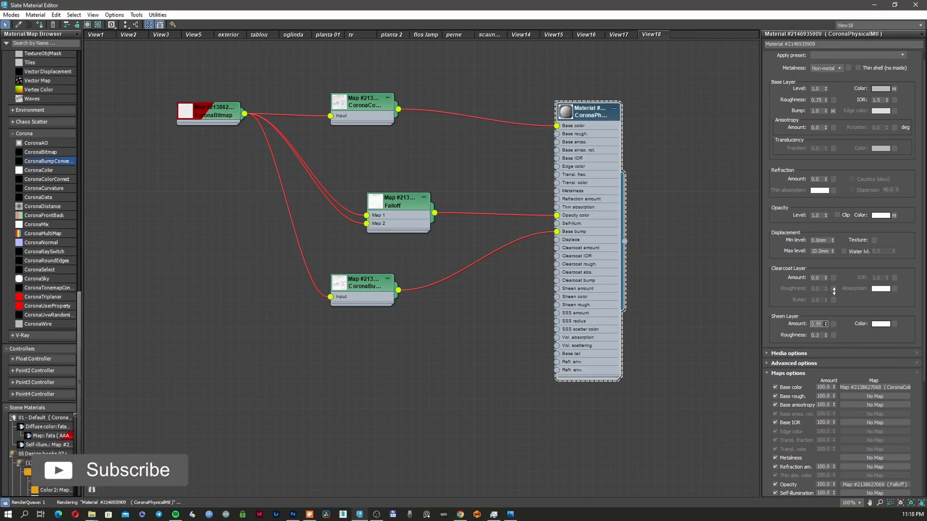
pyautogui.press('Tab')
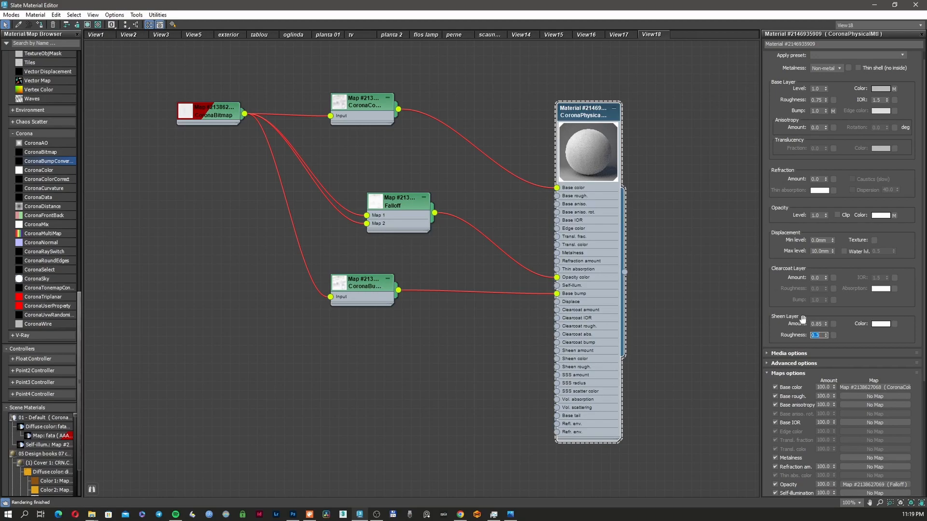
pyautogui.moveTo(372, 293)
pyautogui.mouseDown()
pyautogui.moveTo(384, 284)
pyautogui.moveTo(380, 292)
pyautogui.mouseUp()
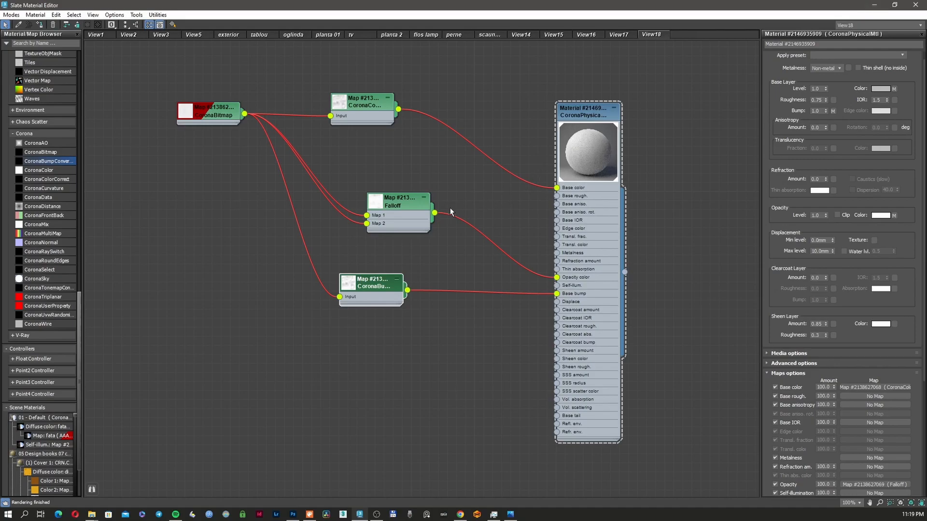
# Step: Duplicate the curtain material's whole node network and place the copy below the original
pyautogui.scroll(-5, 454, 193)
pyautogui.moveTo(227, 96); pyautogui.dragTo(607, 293)
pyautogui.moveTo(509, 154)
pyautogui.keyDown('shift'); pyautogui.mouseDown()
pyautogui.moveTo(453, 286)
pyautogui.moveTo(468, 288)
pyautogui.mouseUp(); pyautogui.keyUp('shift')
# Step: Load the dark fabric texture into the copied network's CoronaBitmap
pyautogui.doubleClick(276, 299)
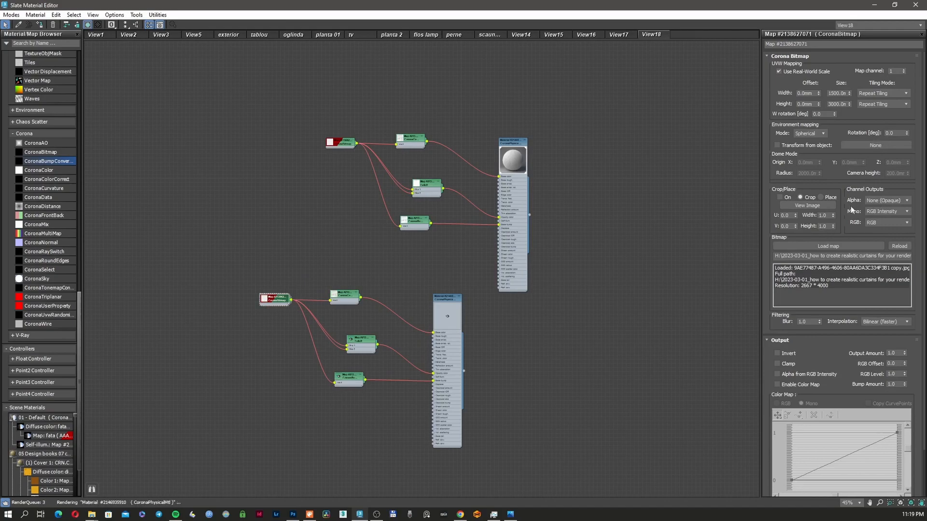
pyautogui.click(829, 246)
pyautogui.click(123, 79)
pyautogui.doubleClick(123, 79)
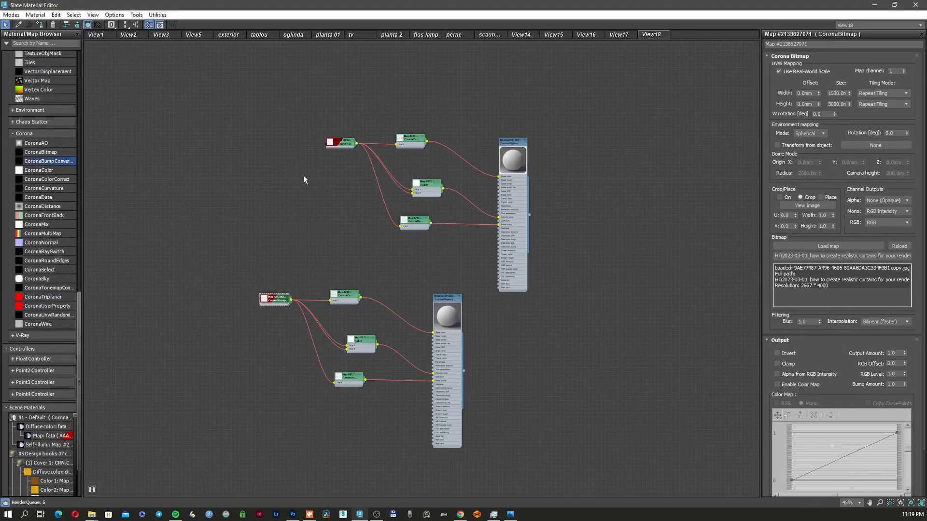
# Step: Delete the Falloff map from the copied network and rearrange its remaining nodes
pyautogui.scroll(4, 361, 295)
pyautogui.click(412, 340)
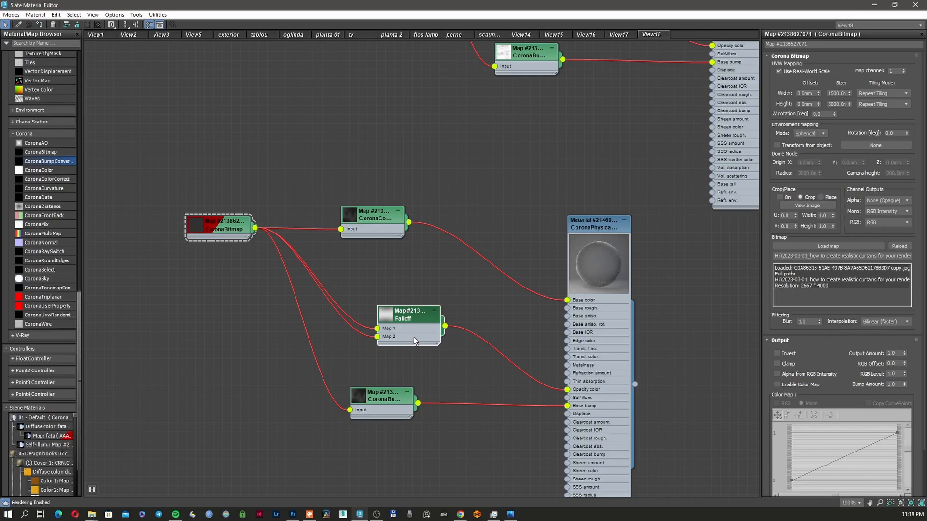
pyautogui.press('Delete')
pyautogui.moveTo(235, 222); pyautogui.dragTo(226, 213)
pyautogui.moveTo(609, 230); pyautogui.dragTo(600, 239)
pyautogui.click(409, 274)
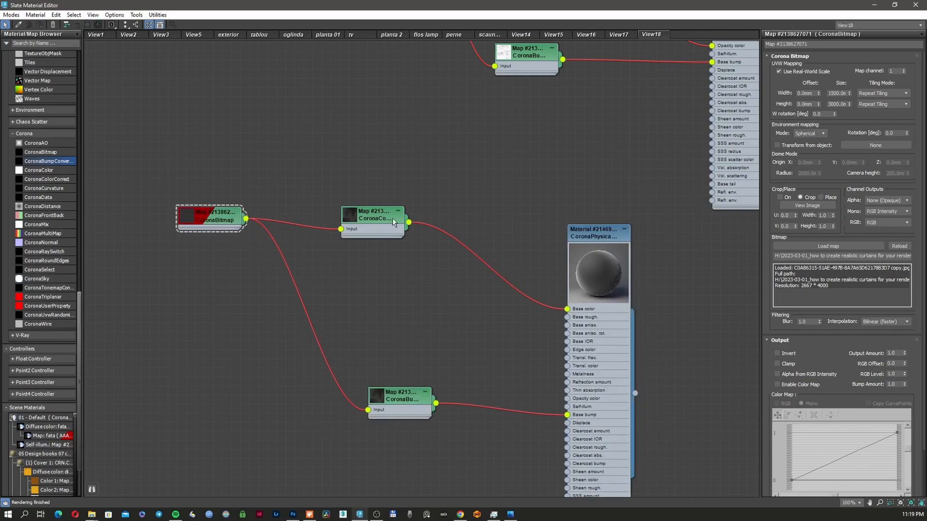
# Step: Set the copied material's sheen color to a dark grey, sampling it from the material preview and fine-tuning its whiteness
pyautogui.click(607, 239)
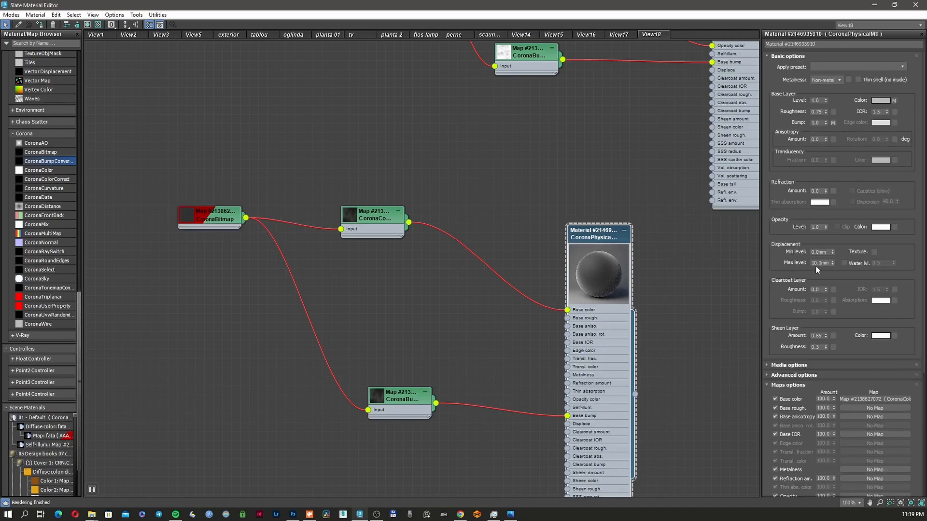
pyautogui.scroll(-1, 846, 266)
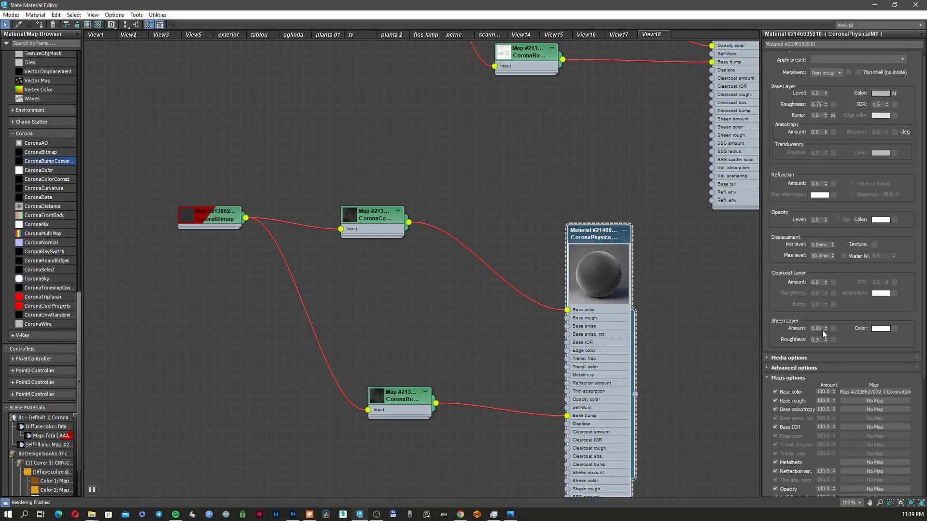
pyautogui.click(881, 328)
pyautogui.moveTo(675, 258); pyautogui.dragTo(673, 225)
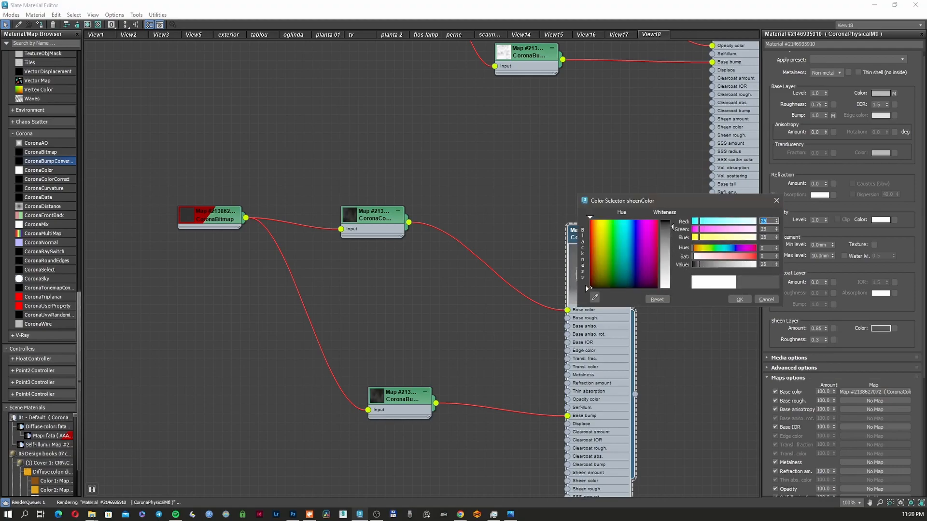
pyautogui.click(740, 299)
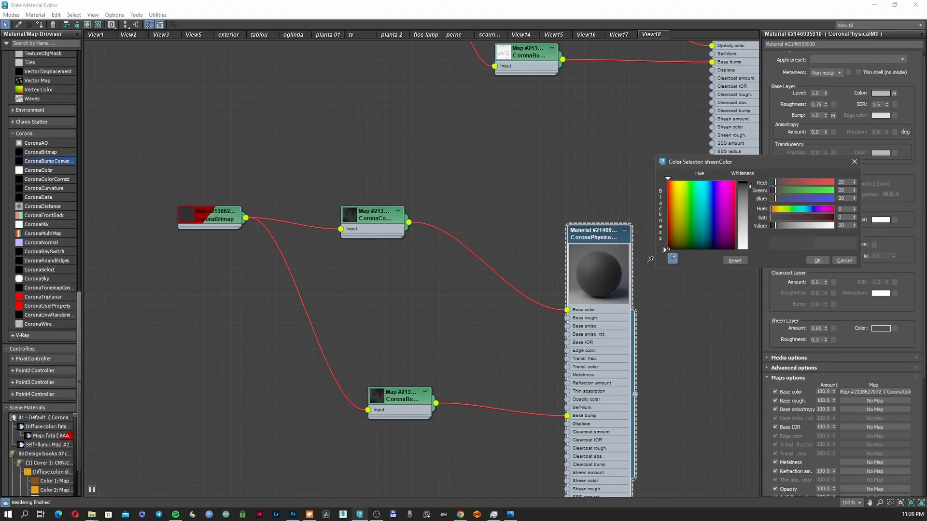
pyautogui.click(595, 263)
pyautogui.moveTo(751, 188); pyautogui.dragTo(751, 191)
pyautogui.click(817, 261)
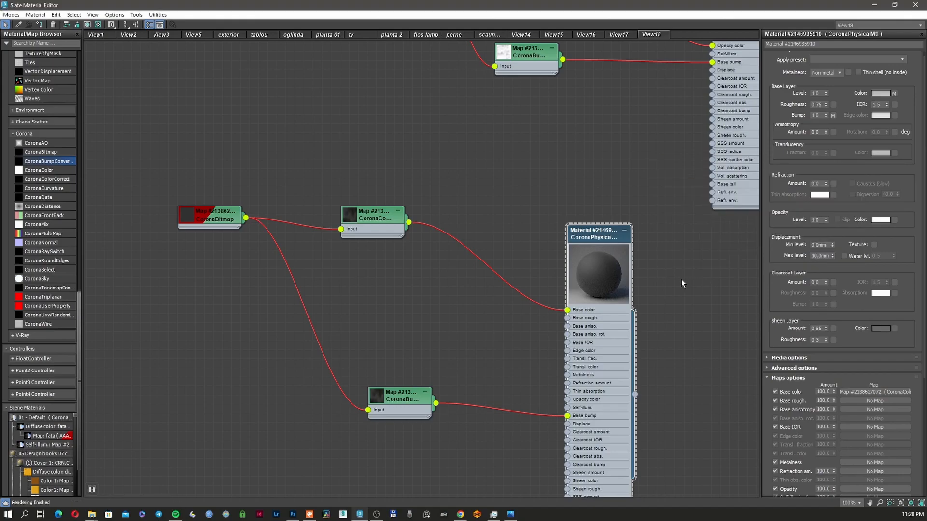
pyautogui.moveTo(398, 403); pyautogui.dragTo(426, 385)
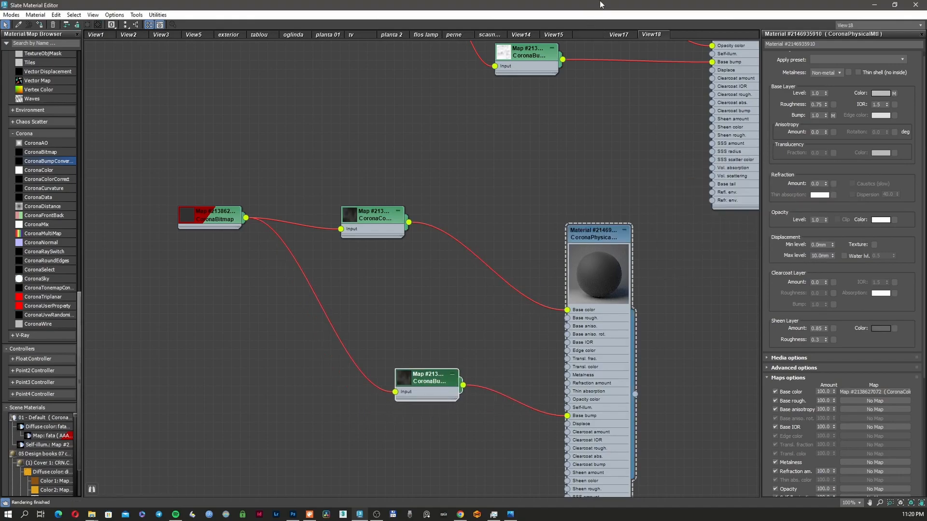
# Step: Assign the dark fabric material to the left and right side curtains and close the Slate Material Editor
pyautogui.moveTo(600, 3); pyautogui.dragTo(605, 6)
pyautogui.click(293, 202)
pyautogui.moveTo(647, 270); pyautogui.dragTo(473, 241, button='middle')
pyautogui.moveTo(613, 223); pyautogui.dragTo(609, 225)
pyautogui.click(409, 28)
pyautogui.moveTo(529, 82); pyautogui.dragTo(655, 94, button='middle')
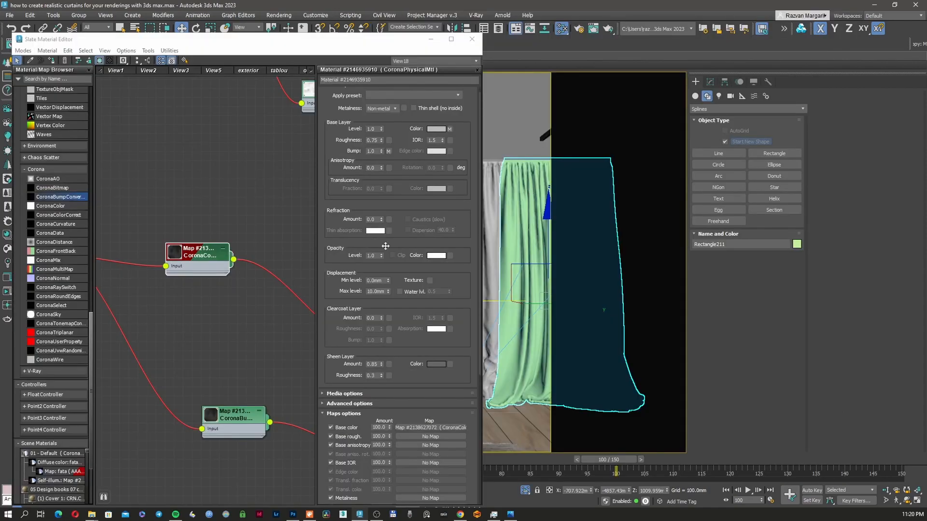
pyautogui.moveTo(180, 301); pyautogui.dragTo(54, 288, button='middle')
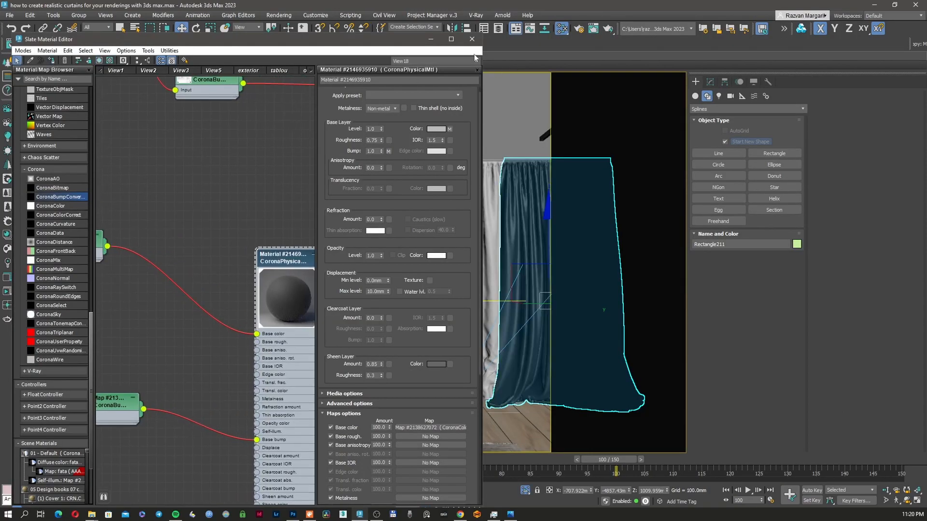
pyautogui.click(471, 40)
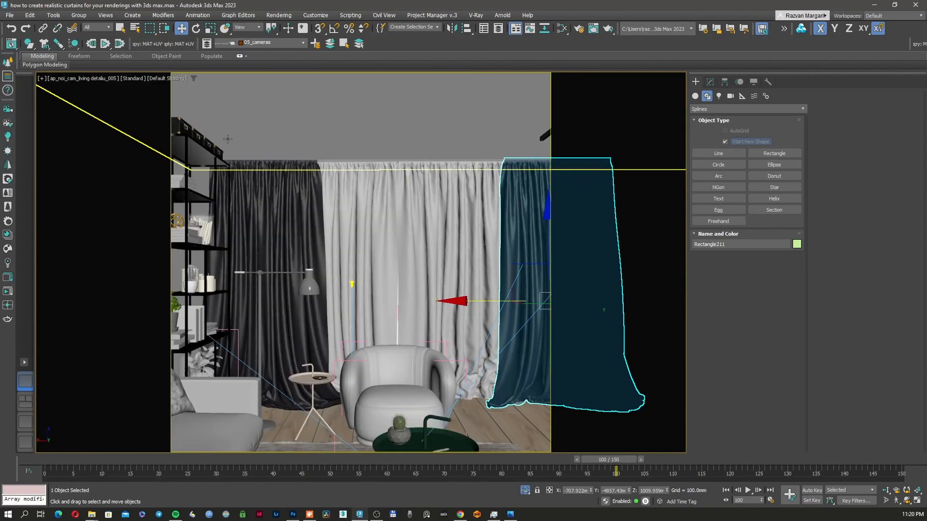
# Step: Save the scene and select the left dark curtain
pyautogui.click(10, 15)
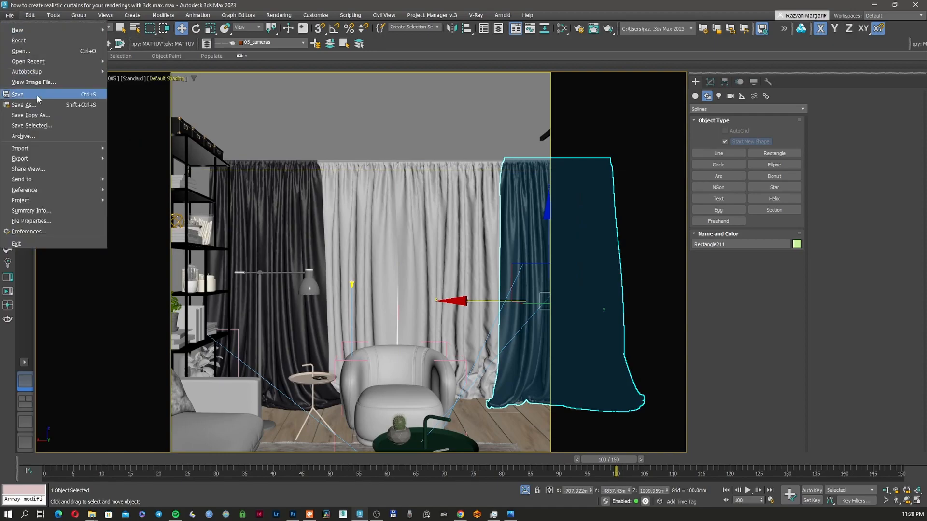
pyautogui.click(37, 98)
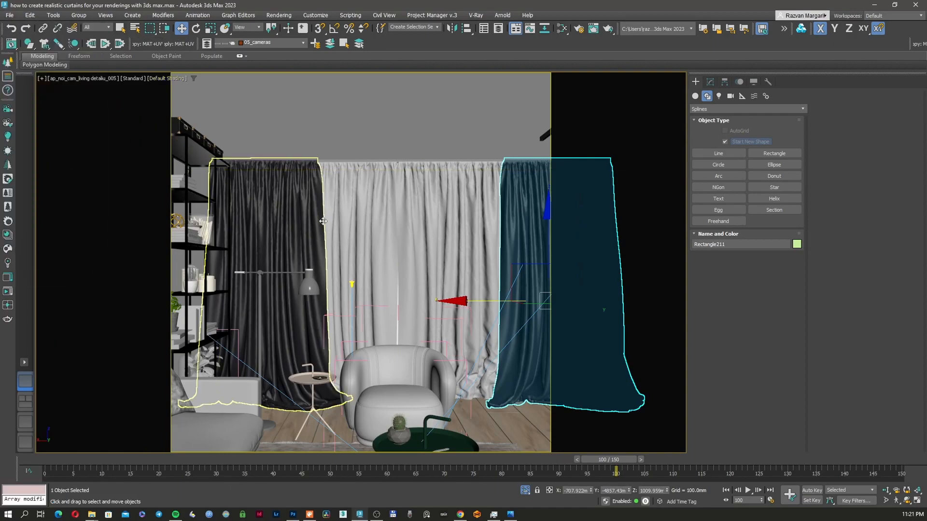
pyautogui.click(323, 221)
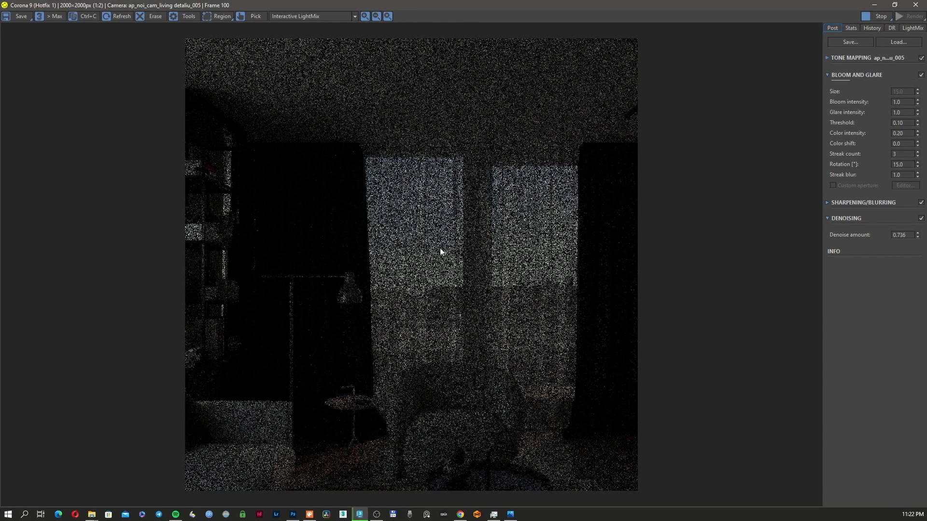
# Step: Examine the sheer and dark curtains in the running Corona render, both up close and in the full frame
pyautogui.scroll(5, 490, 304)
pyautogui.scroll(-5, 477, 304)
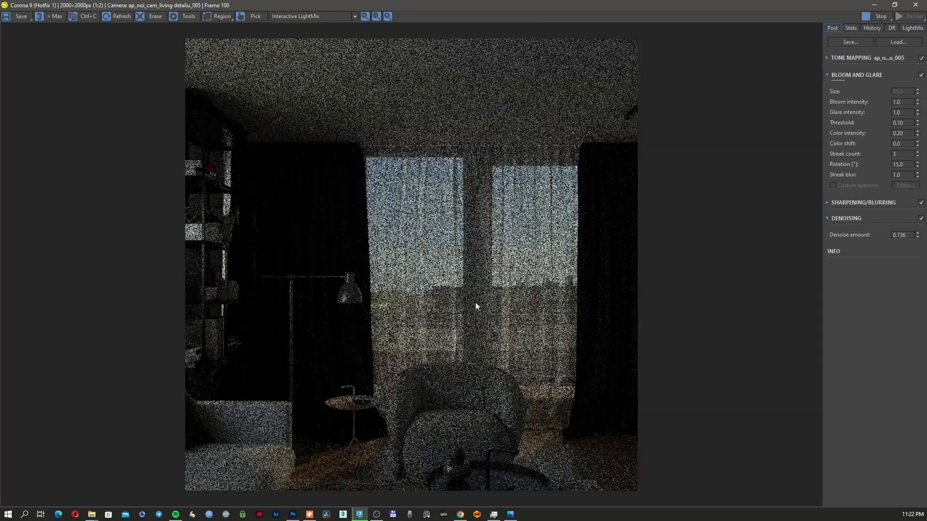
pyautogui.scroll(2, 297, 319)
pyautogui.scroll(-1, 295, 320)
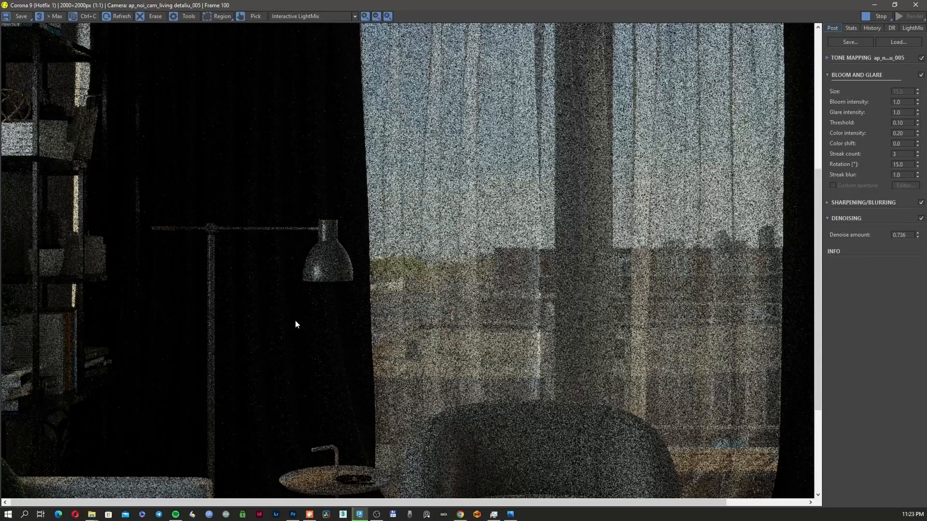
pyautogui.scroll(-2, 296, 320)
pyautogui.scroll(2, 427, 295)
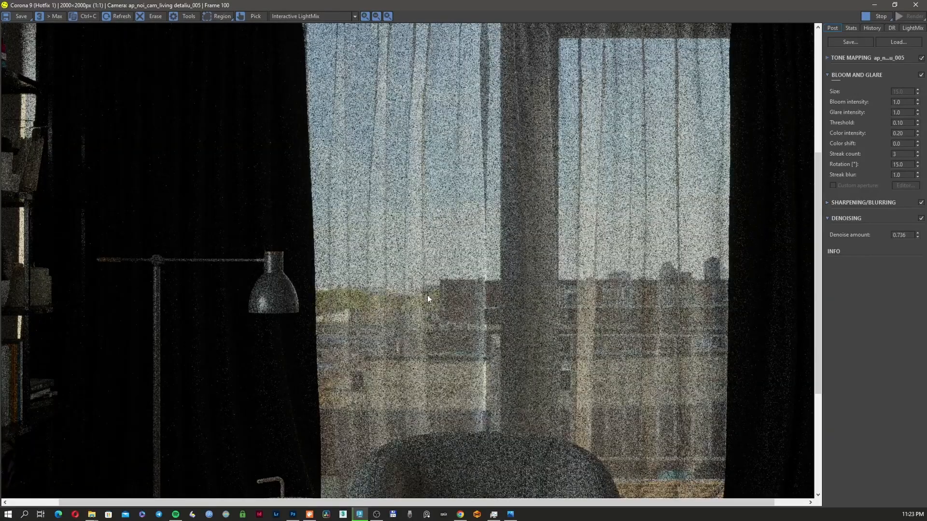
pyautogui.scroll(-1, 427, 293)
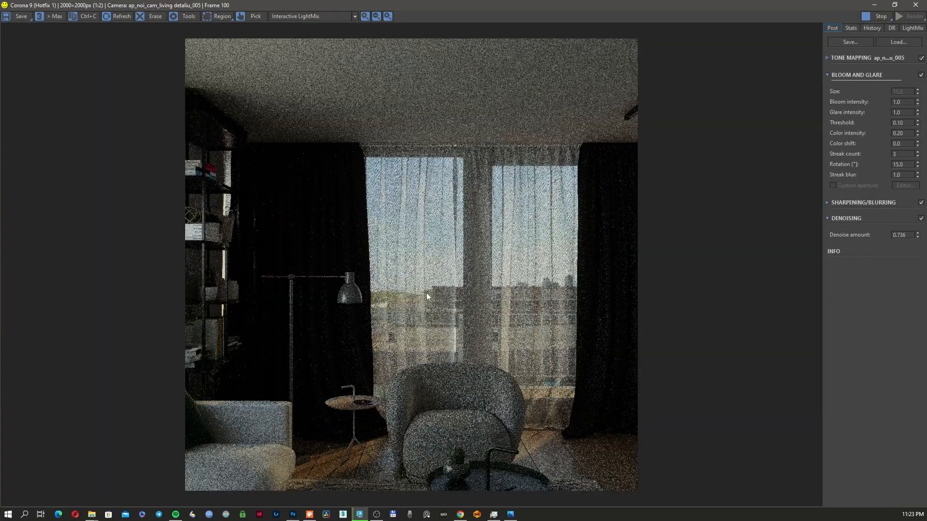
pyautogui.scroll(2, 434, 242)
pyautogui.scroll(-1, 433, 243)
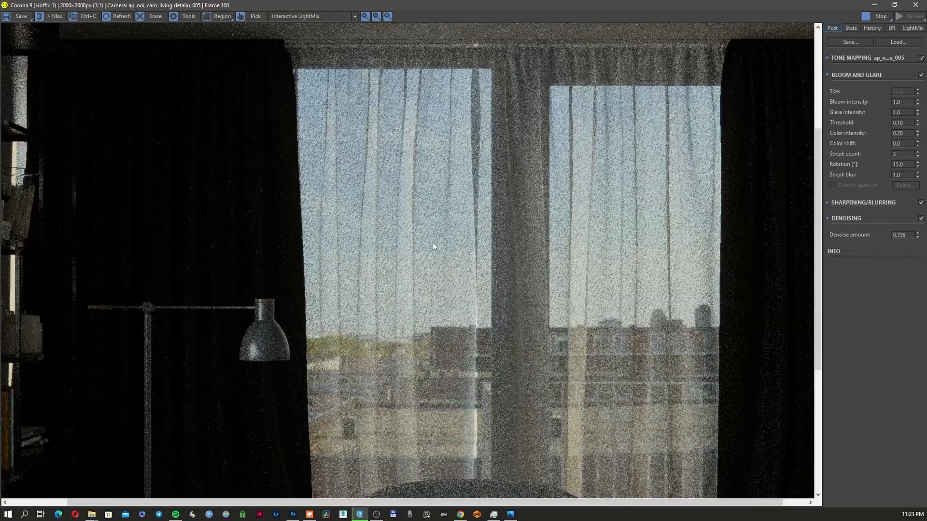
pyautogui.scroll(-1, 431, 248)
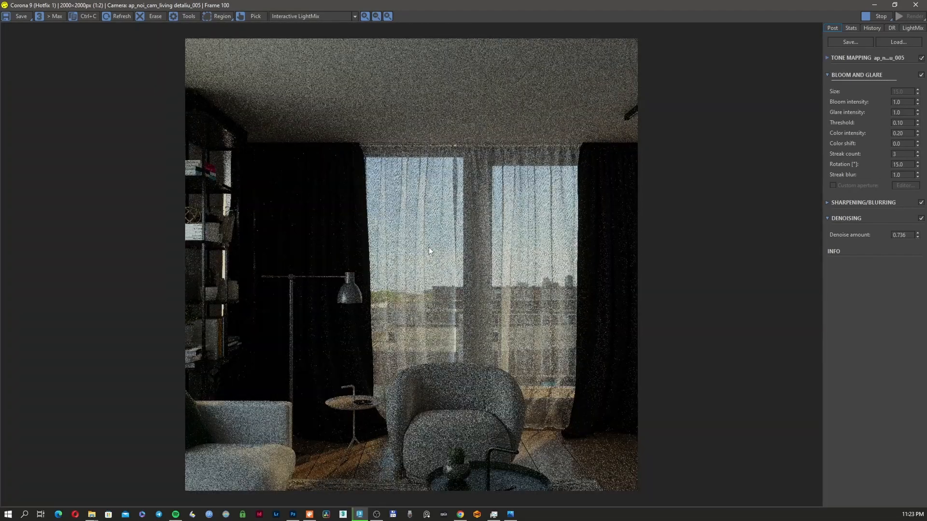
pyautogui.scroll(2, 428, 247)
pyautogui.scroll(-1, 452, 248)
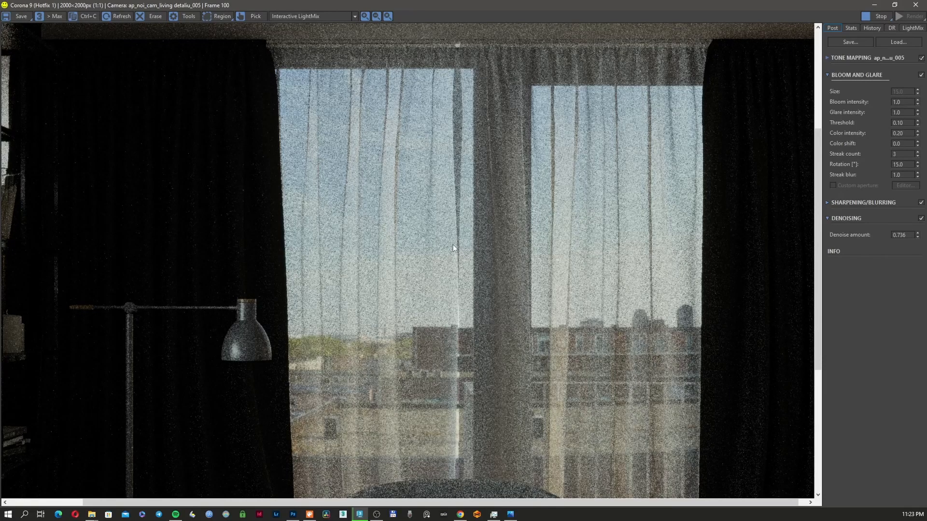
pyautogui.scroll(-1, 500, 191)
# Step: Draw a render region around the sheer curtains between the dark ones and stop the render
pyautogui.click(221, 16)
pyautogui.moveTo(350, 140); pyautogui.dragTo(588, 452)
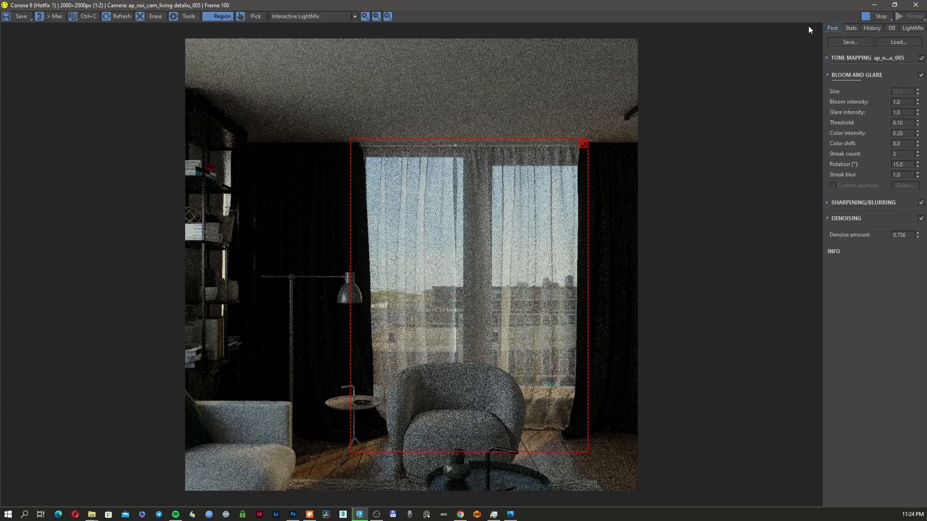
pyautogui.click(874, 16)
# Step: Restore the render window to its smaller size and reopen the Slate Material Editor
pyautogui.doubleClick(802, 6)
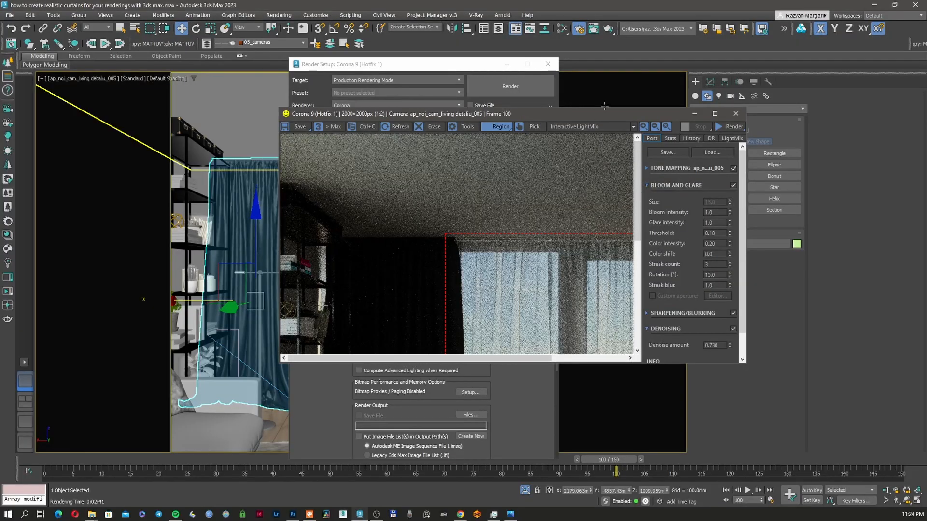
pyautogui.click(603, 102)
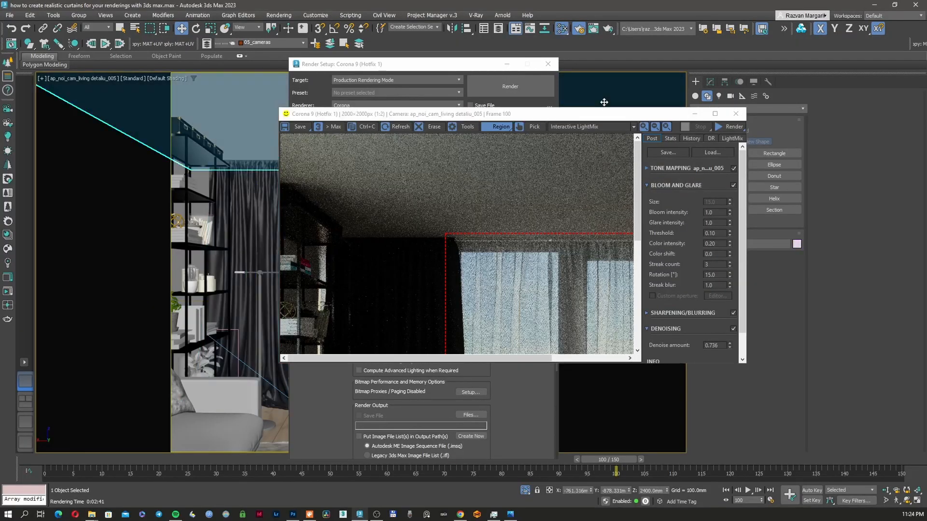
pyautogui.click(561, 29)
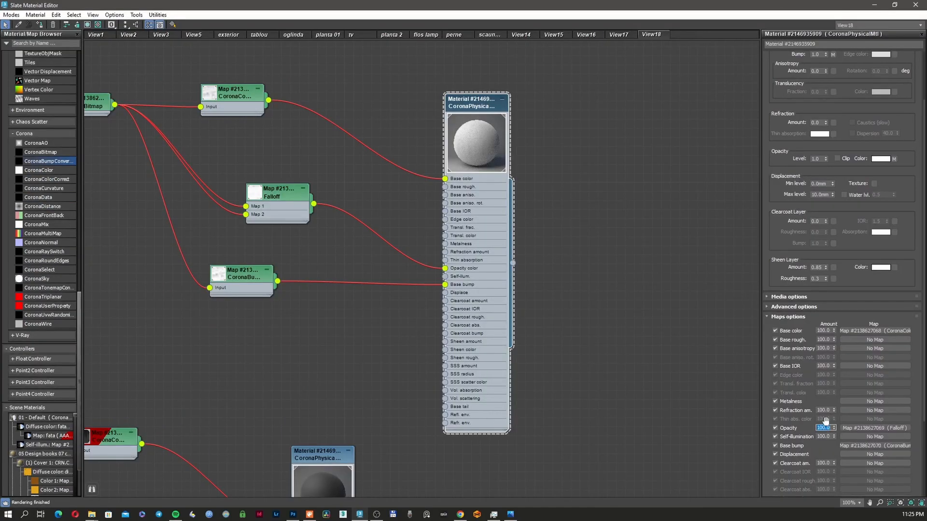
# Step: Set the sheer curtain material's opacity map amount to 50 and test-render the region around the sheer curtains
pyautogui.write('50')
pyautogui.press('Return')
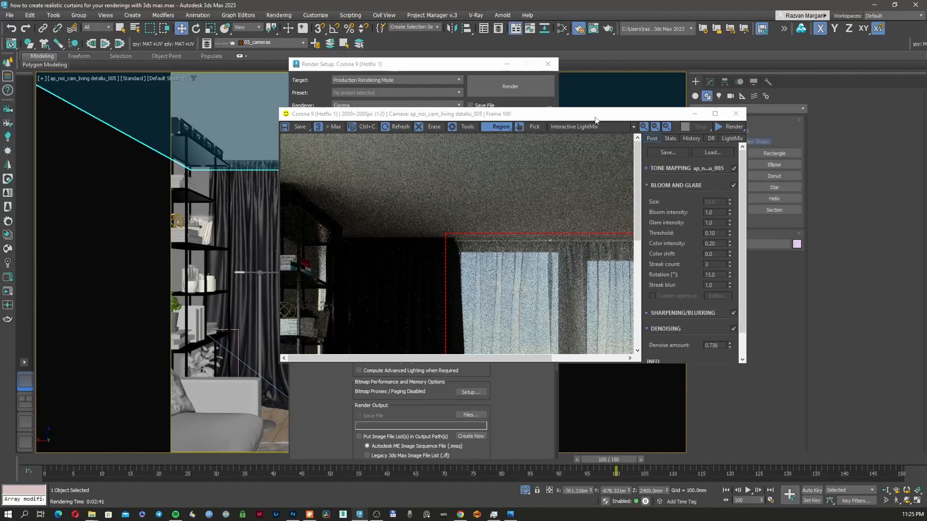
pyautogui.moveTo(594, 116); pyautogui.dragTo(566, 97)
pyautogui.doubleClick(567, 97)
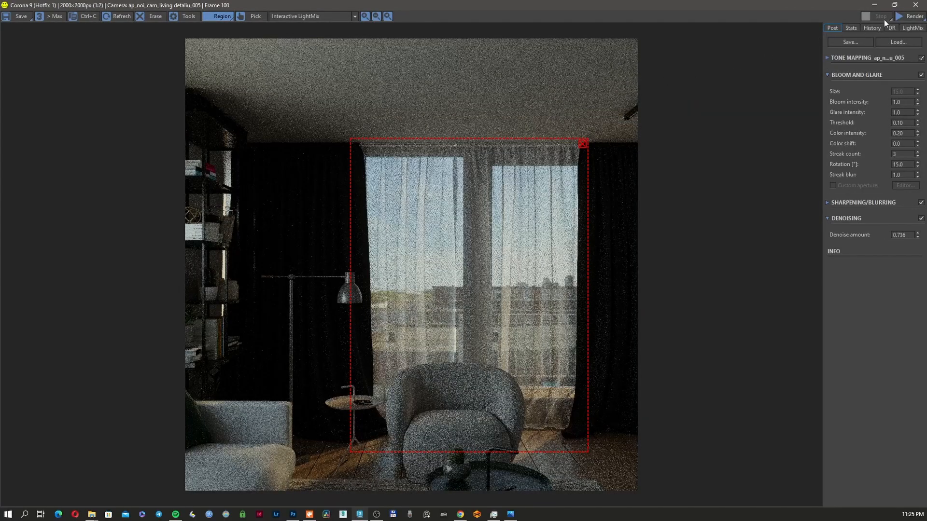
pyautogui.click(903, 16)
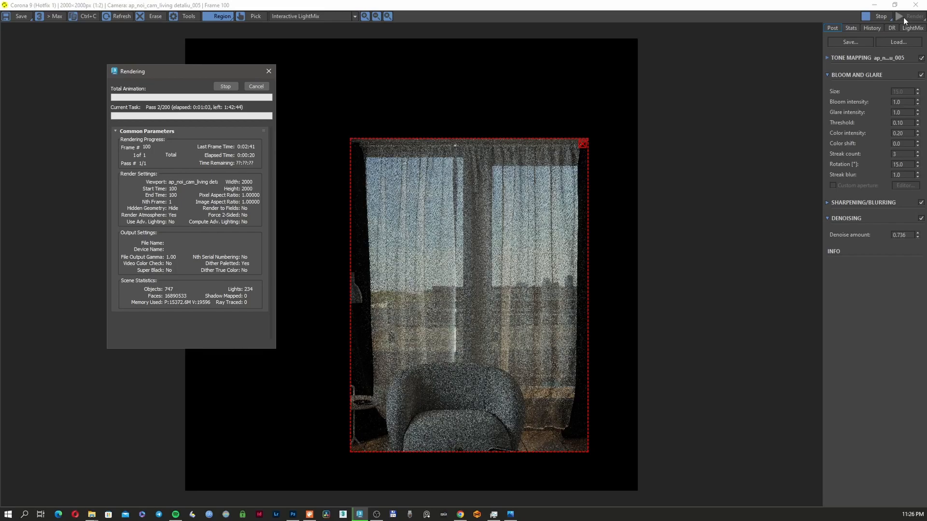
pyautogui.scroll(3, 500, 263)
pyautogui.scroll(-3, 438, 301)
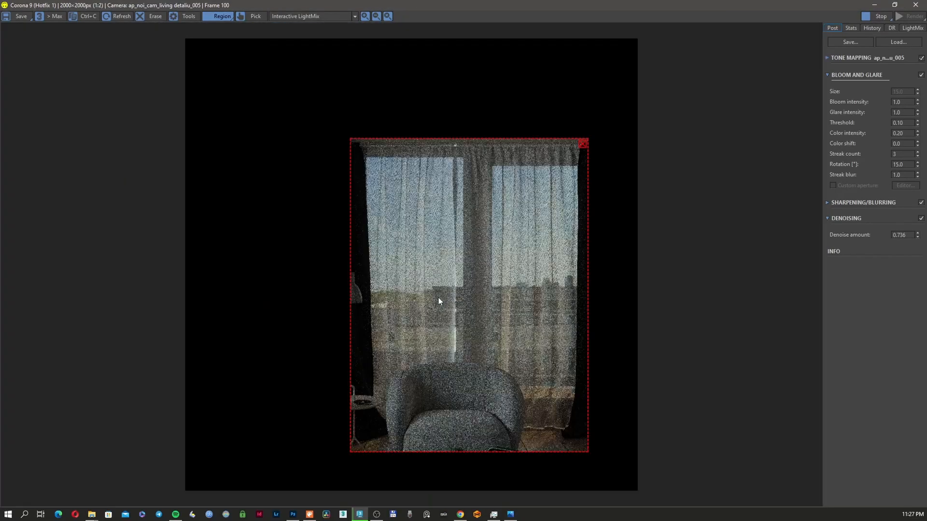
pyautogui.click(916, 5)
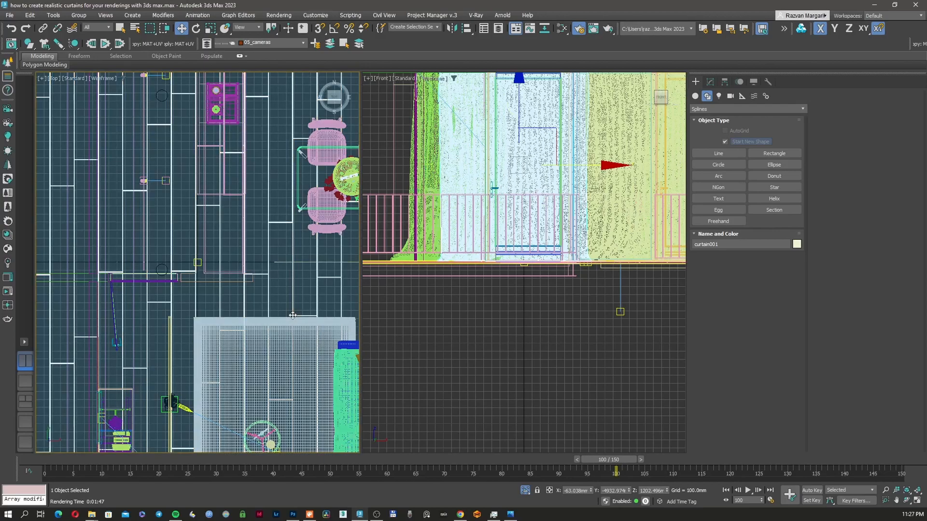
# Step: Switch both viewports to the ap_noi_cam_living detaliu_005 camera view
pyautogui.click(293, 315)
pyautogui.press('c')
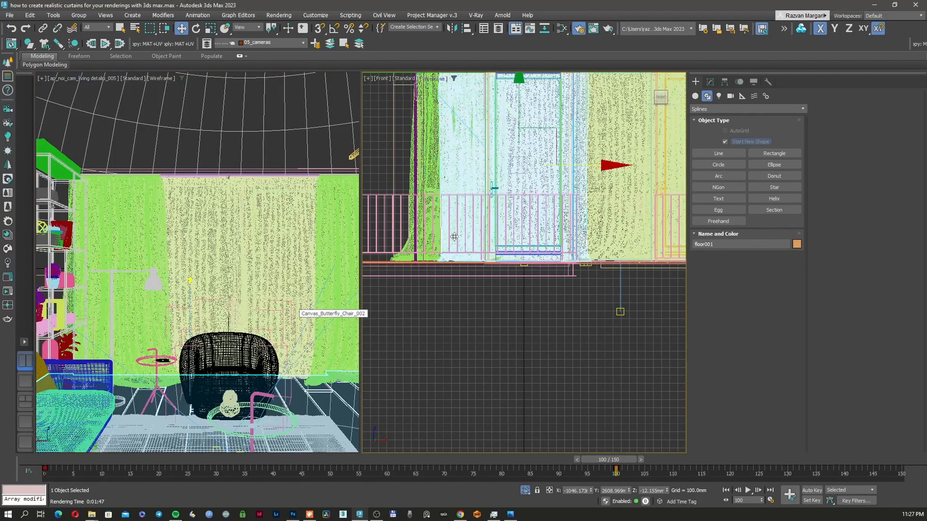
pyautogui.press('c')
# Step: Spread out the sheer curtain material's nodes and enable Thin shell on its Corona Physical material
pyautogui.press('m')
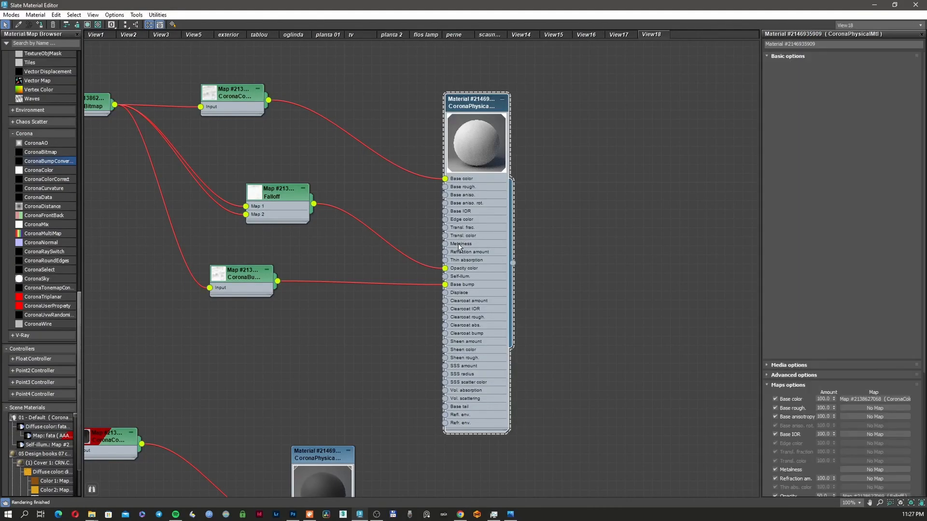
pyautogui.moveTo(347, 233); pyautogui.dragTo(390, 248, button='middle')
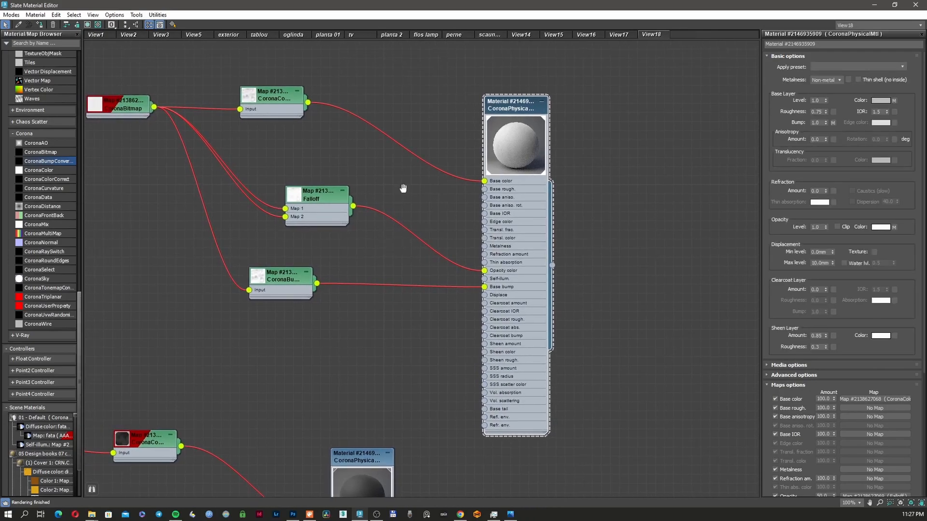
pyautogui.moveTo(405, 187); pyautogui.dragTo(400, 209, button='middle')
pyautogui.moveTo(305, 217); pyautogui.dragTo(313, 217)
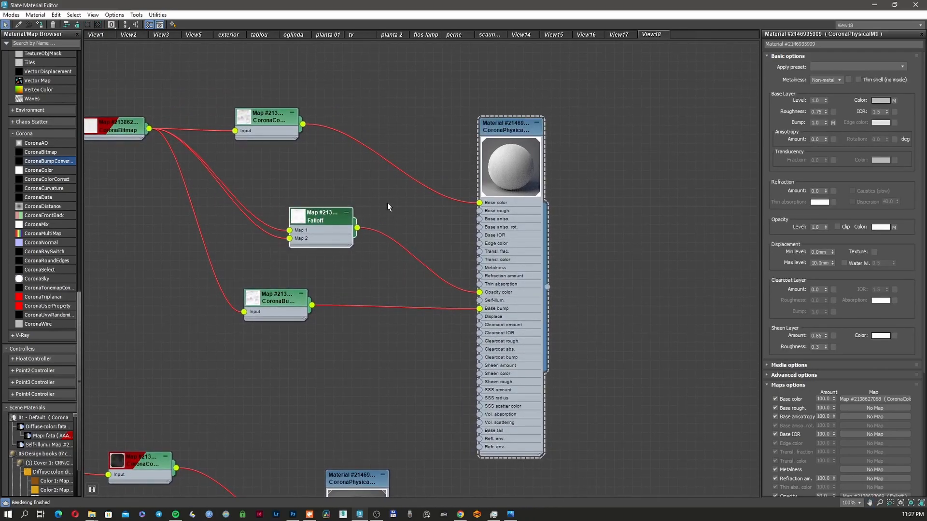
pyautogui.moveTo(505, 127); pyautogui.dragTo(523, 127)
pyautogui.click(858, 80)
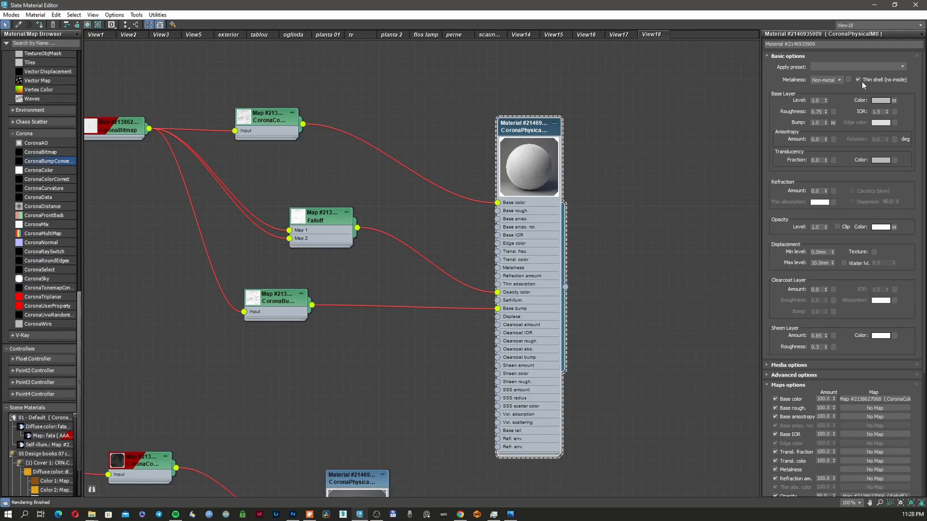
# Step: Set the sheer material's translucency fraction to 0.3 and its translucency colour to a near-white with red, green and blue at 235
pyautogui.doubleClick(821, 159)
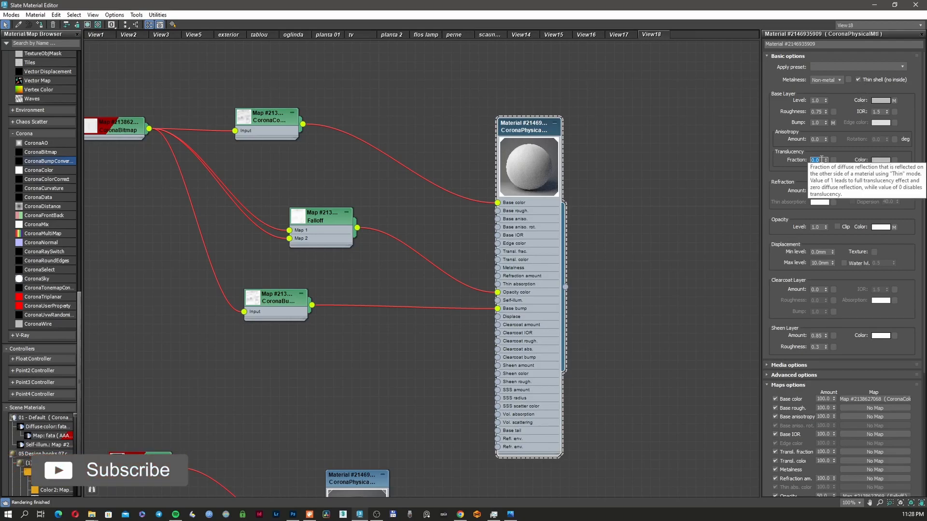
pyautogui.write('0.3')
pyautogui.press('Return')
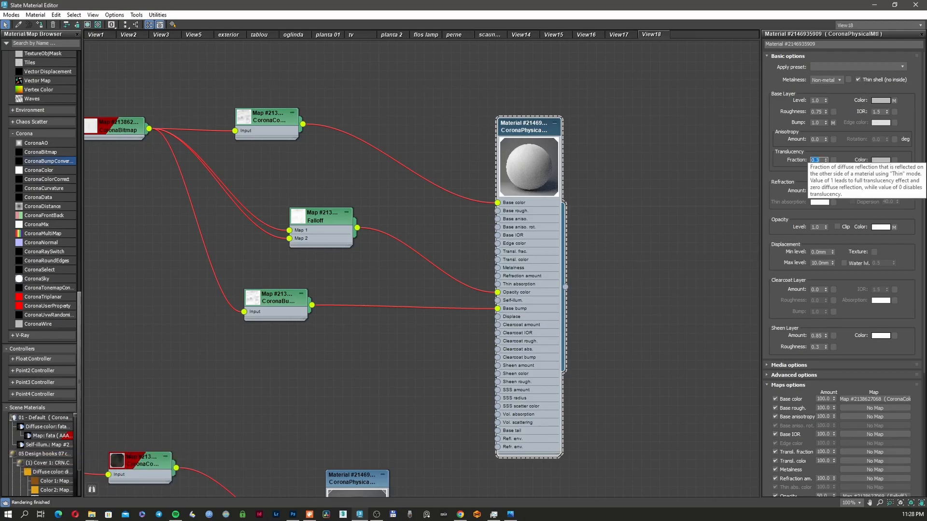
pyautogui.click(888, 160)
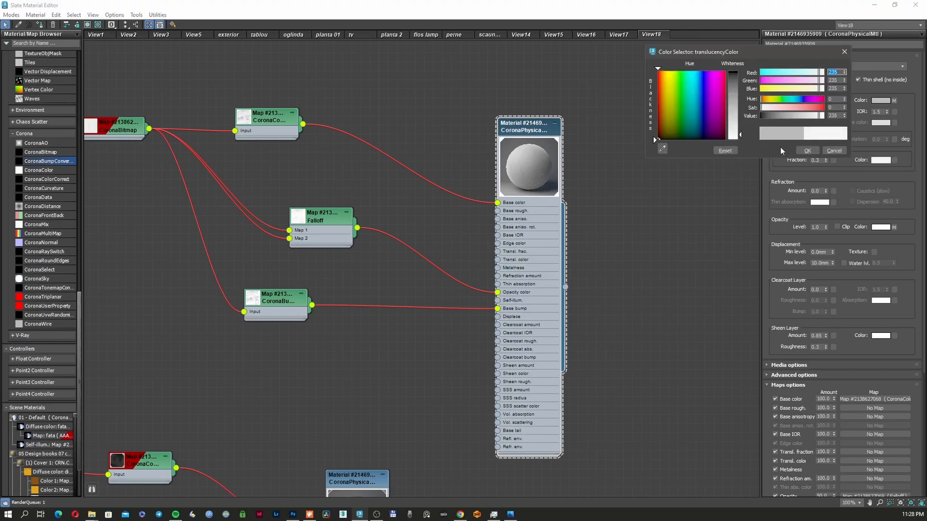
pyautogui.click(807, 151)
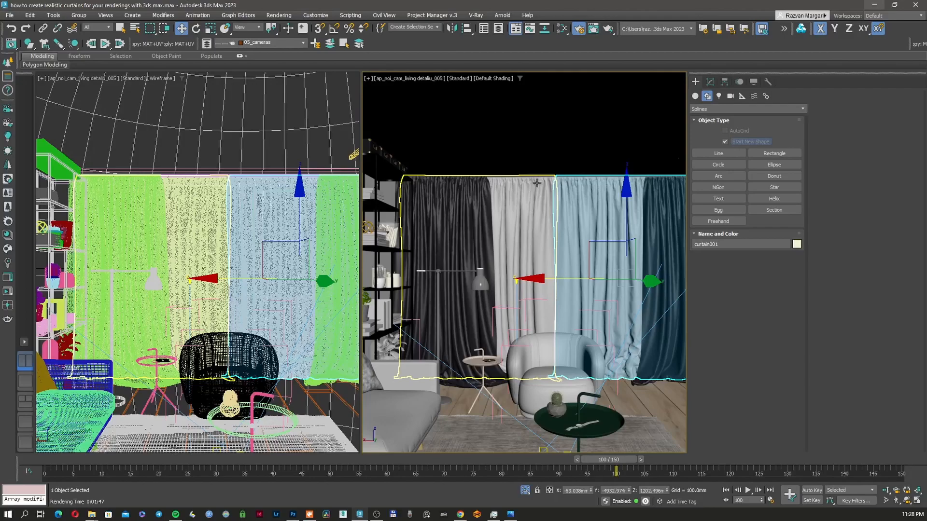
# Step: Start a new test render of the living-room camera view and clear the render region
pyautogui.click(7, 292)
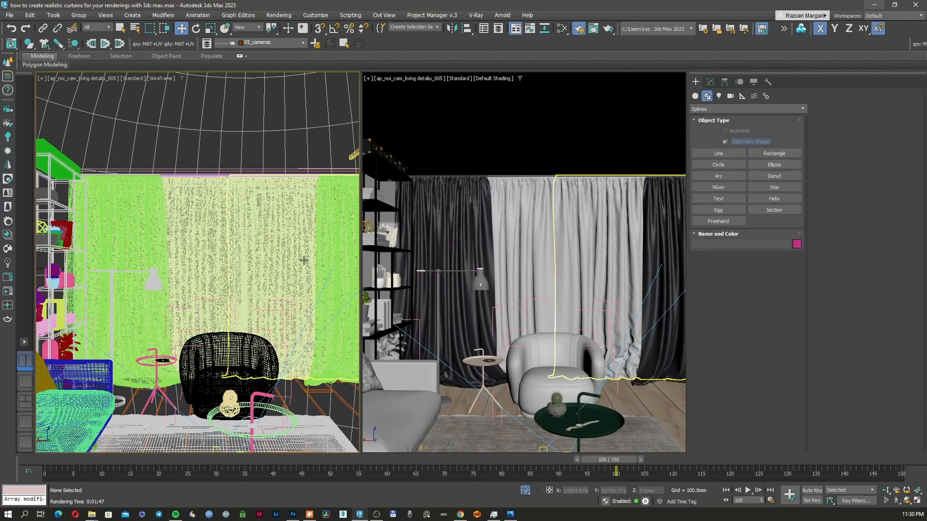
pyautogui.hotkey('shift', 'q')
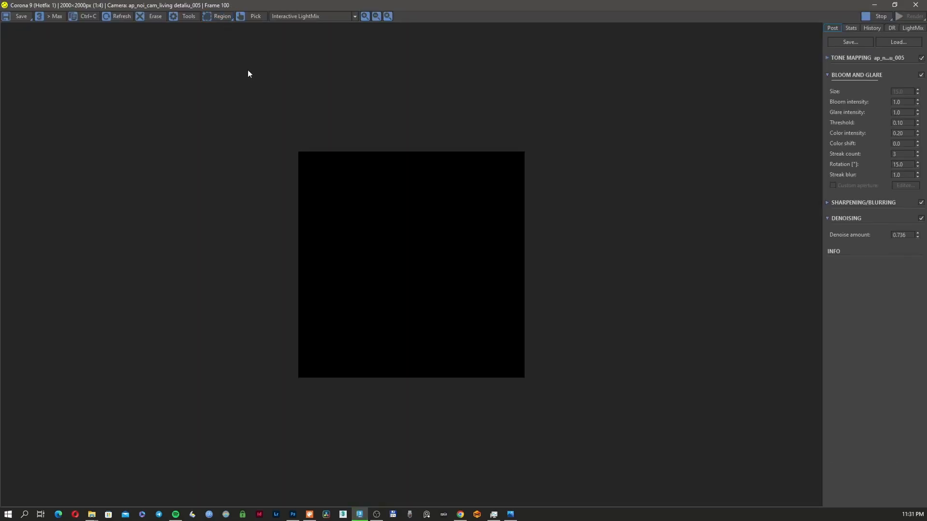
pyautogui.click(224, 14)
pyautogui.rightClick(224, 15)
pyautogui.click(227, 36)
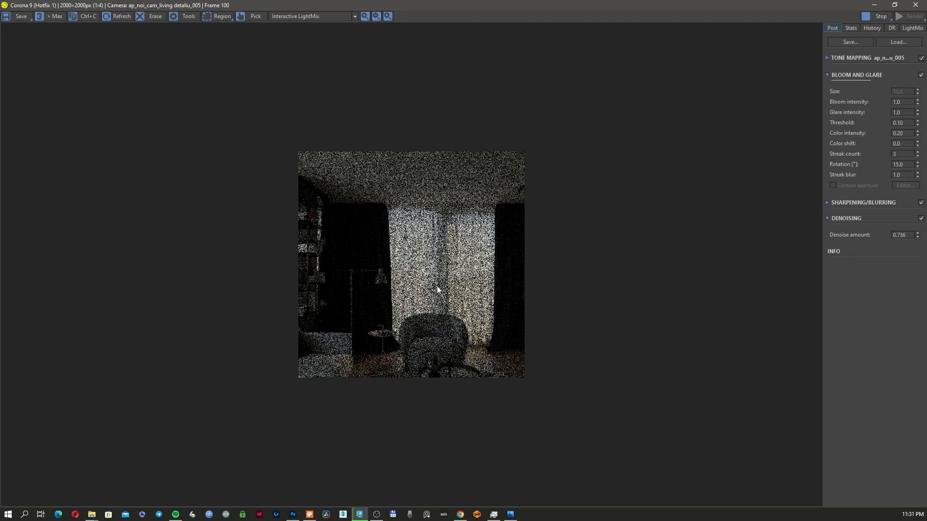
# Step: Examine the translucent sheer curtains and the left dark curtain in the running render, both up close and in the full frame
pyautogui.scroll(1, 449, 298)
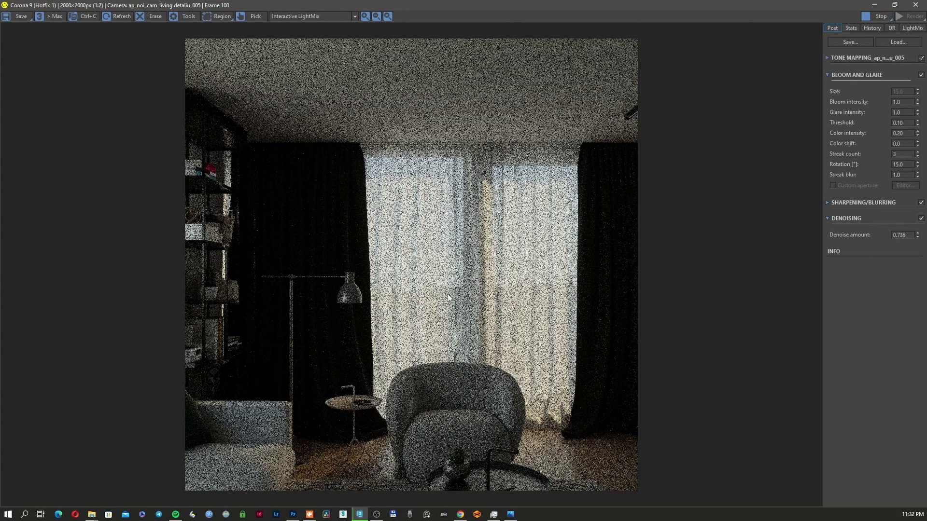
pyautogui.scroll(1, 448, 294)
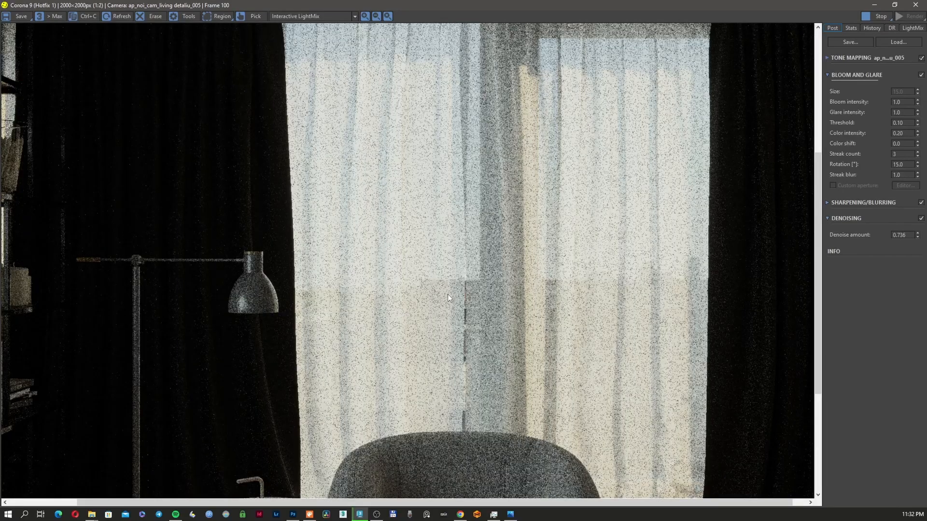
pyautogui.scroll(-1, 448, 294)
pyautogui.scroll(1, 447, 293)
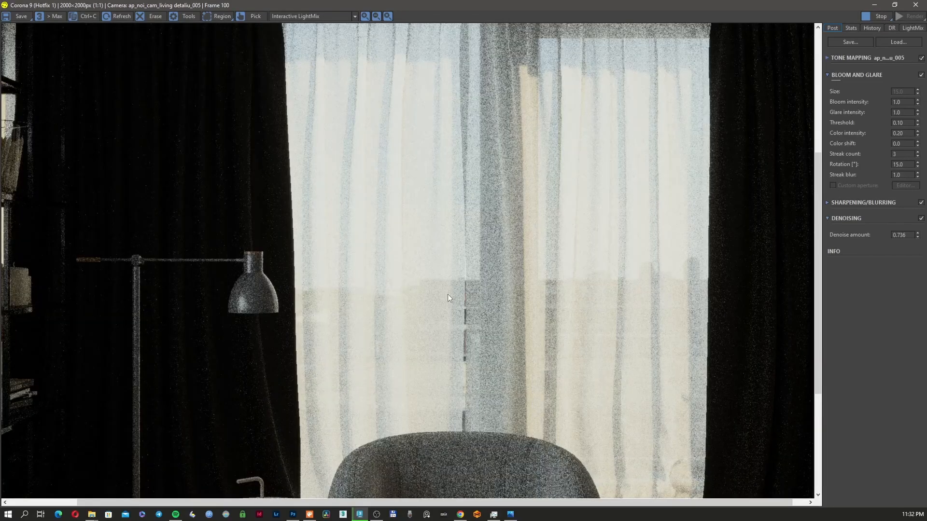
pyautogui.scroll(-1, 447, 294)
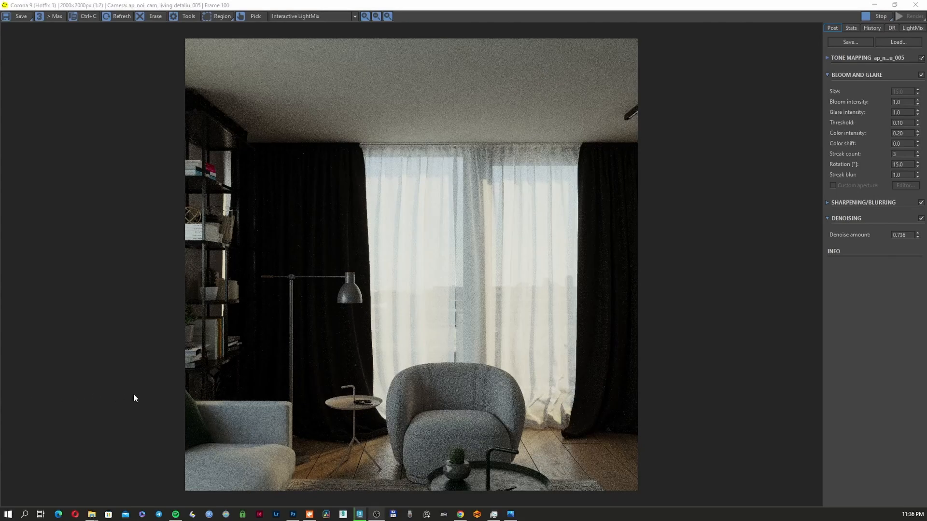
pyautogui.click(332, 249)
pyautogui.scroll(2, 331, 249)
pyautogui.scroll(1, 294, 287)
pyautogui.scroll(-2, 293, 288)
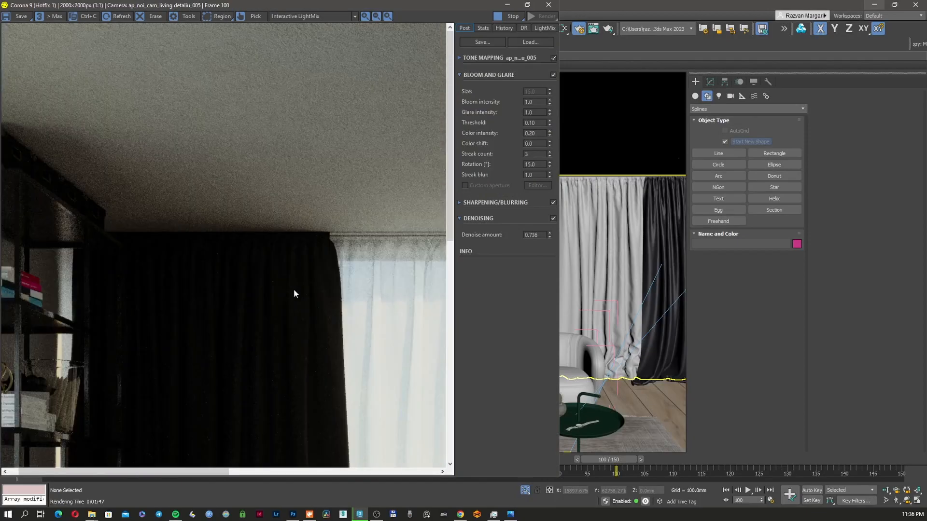
pyautogui.scroll(-1, 294, 290)
pyautogui.scroll(2, 177, 292)
pyautogui.moveTo(196, 290); pyautogui.dragTo(310, 271, button='middle')
pyautogui.scroll(-1, 310, 270)
# Step: Stop the running render and cut short its denoising pass
pyautogui.click(513, 17)
pyautogui.click(560, 125)
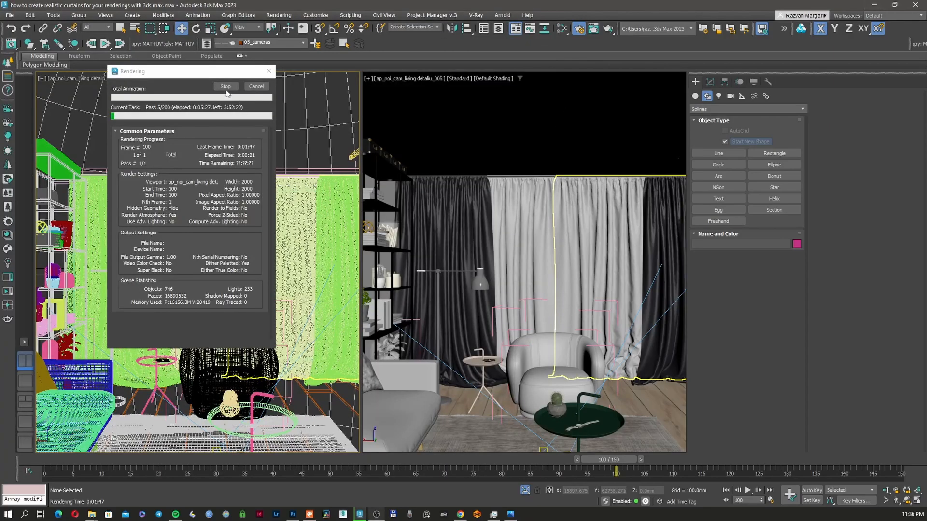
pyautogui.click(264, 87)
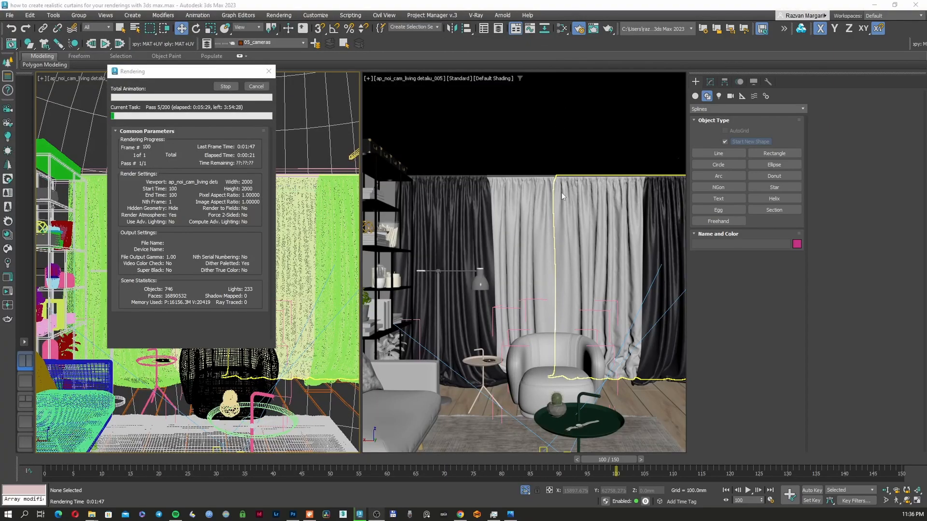
pyautogui.click(234, 86)
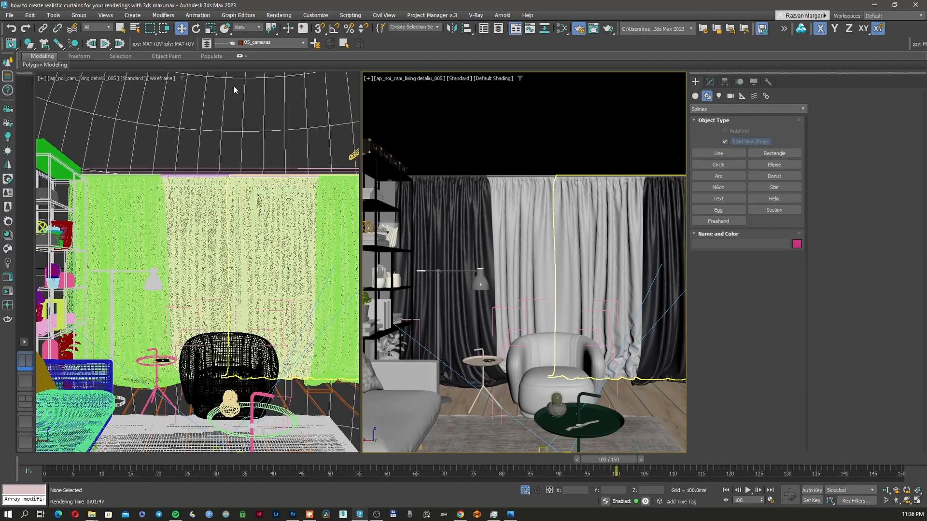
# Step: Select the left dark curtain and open the Color Correct map of its dark fabric material for editing
pyautogui.click(482, 240)
pyautogui.press('m')
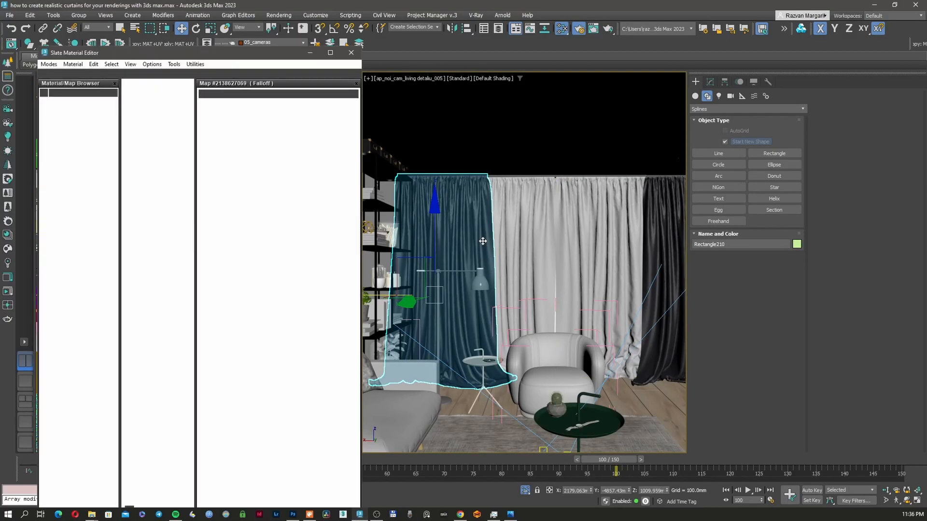
pyautogui.doubleClick(264, 57)
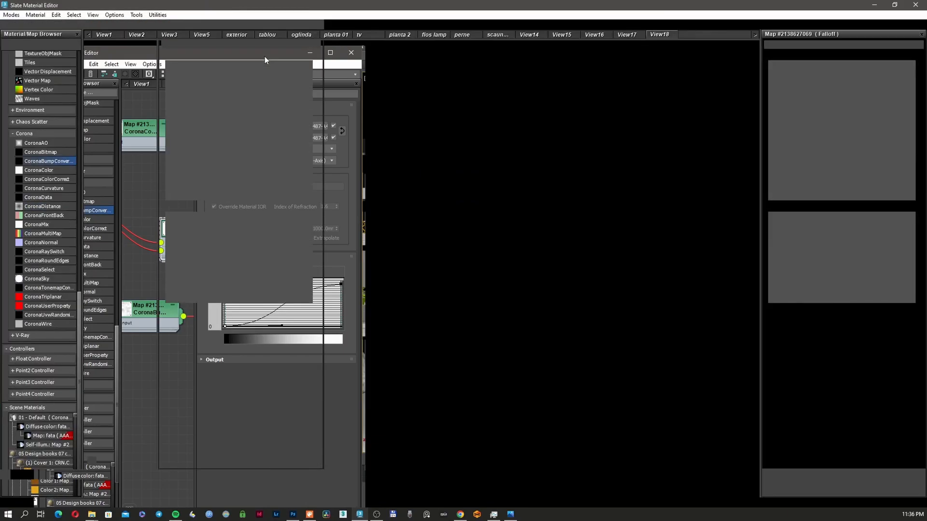
pyautogui.moveTo(277, 199); pyautogui.dragTo(596, 99, button='middle')
pyautogui.moveTo(392, 280); pyautogui.dragTo(550, 188, button='middle')
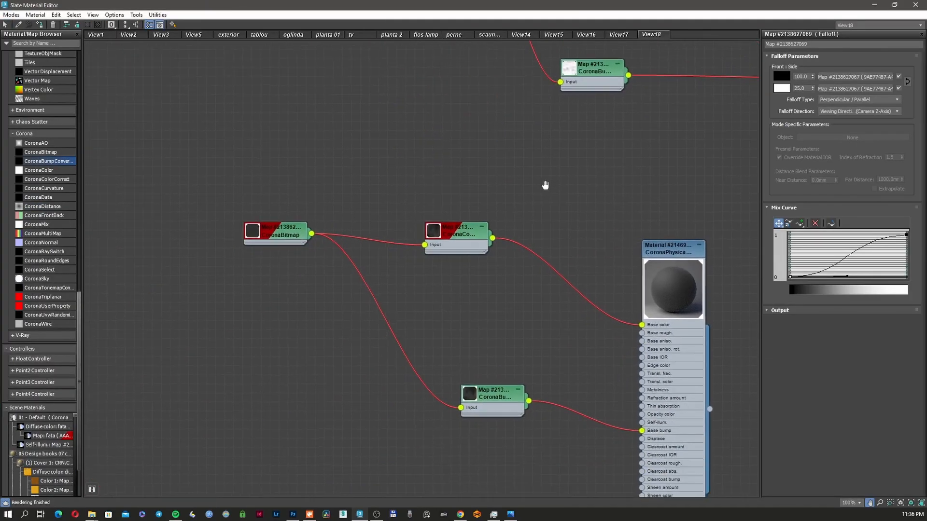
pyautogui.moveTo(460, 234); pyautogui.dragTo(449, 232)
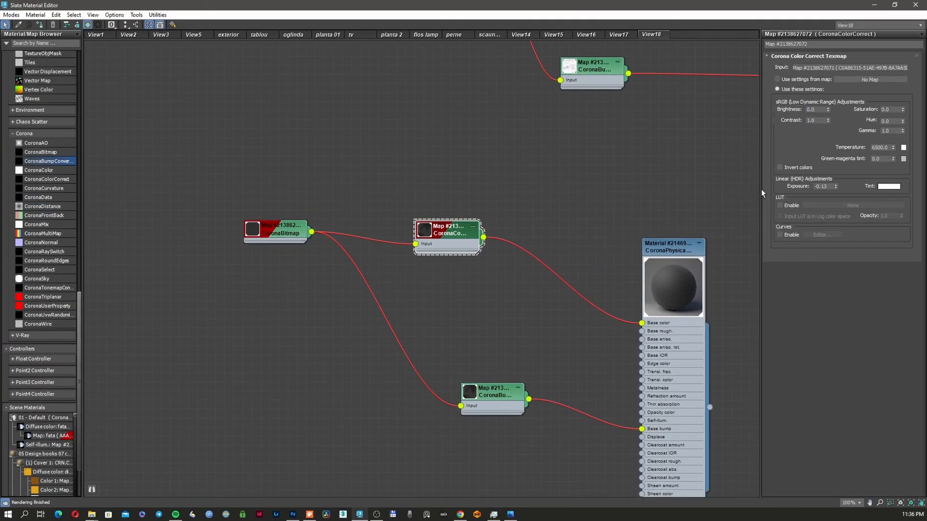
# Step: Set the exposure to 2 and the contrast to 2 in the dark fabric's Color Correct map
pyautogui.doubleClick(826, 187)
pyautogui.write('0')
pyautogui.press('Return')
pyautogui.doubleClick(819, 186)
pyautogui.write('2')
pyautogui.press('Return')
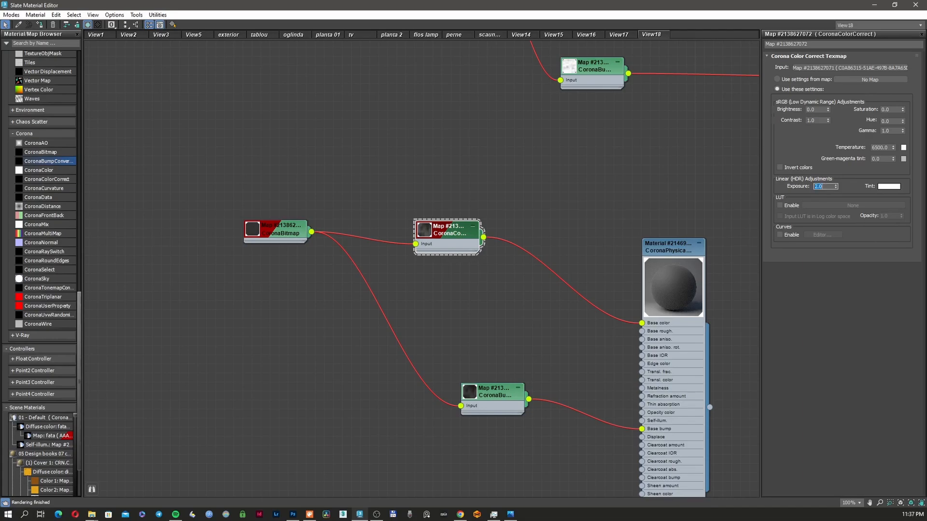
pyautogui.doubleClick(814, 121)
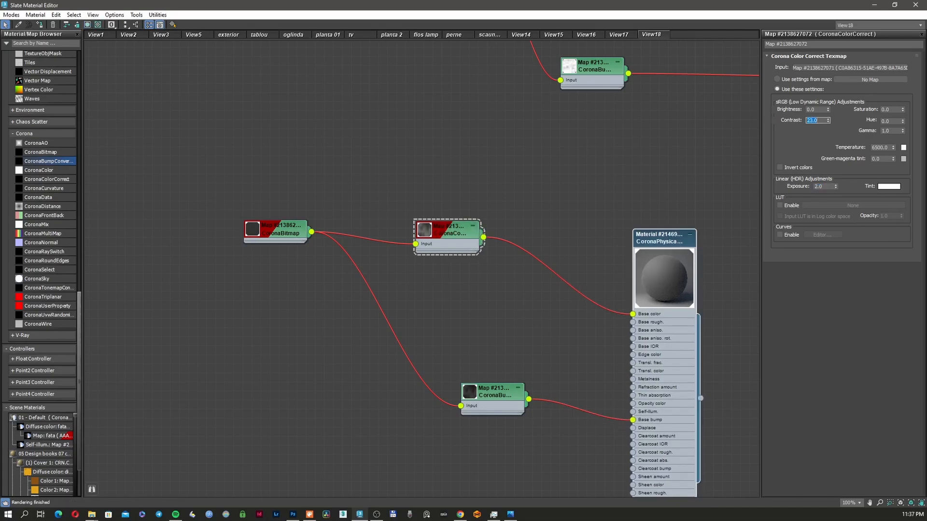
pyautogui.write('2')
pyautogui.press('Return')
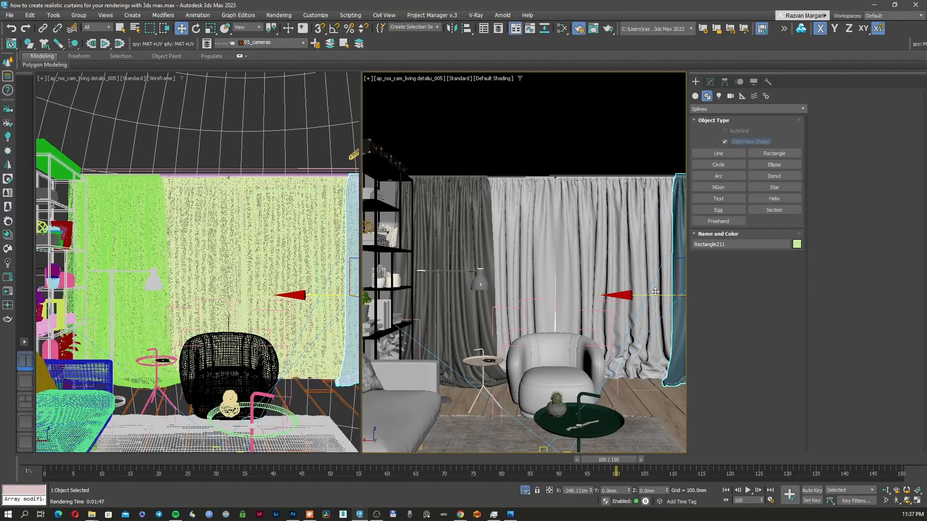
# Step: Shift the armchair slightly to the right and render the full camera view again to check the curtains
pyautogui.click(546, 338)
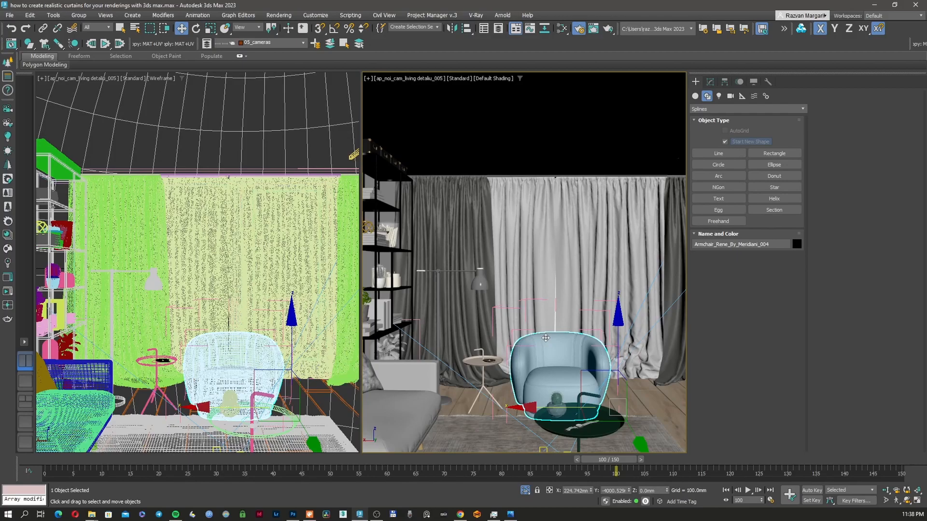
pyautogui.hotkey('shift', 'q')
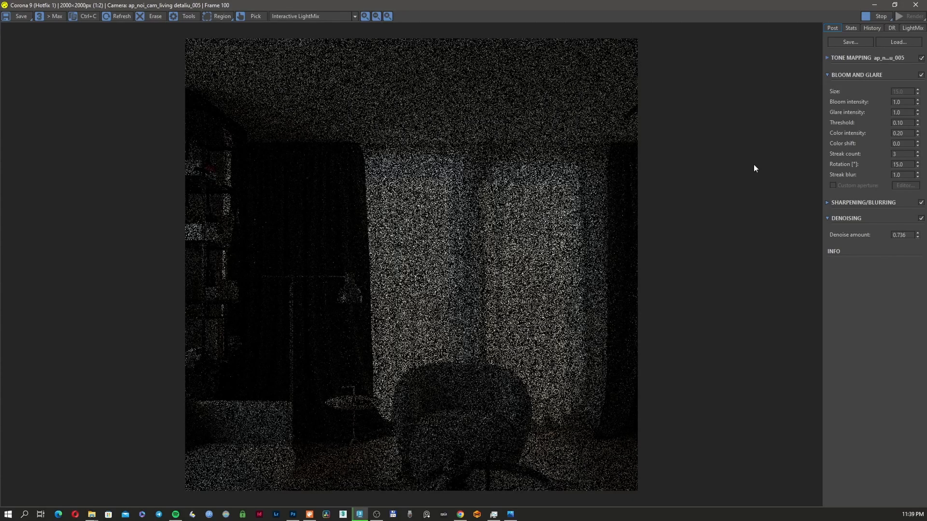
pyautogui.scroll(3, 332, 311)
pyautogui.scroll(-3, 233, 242)
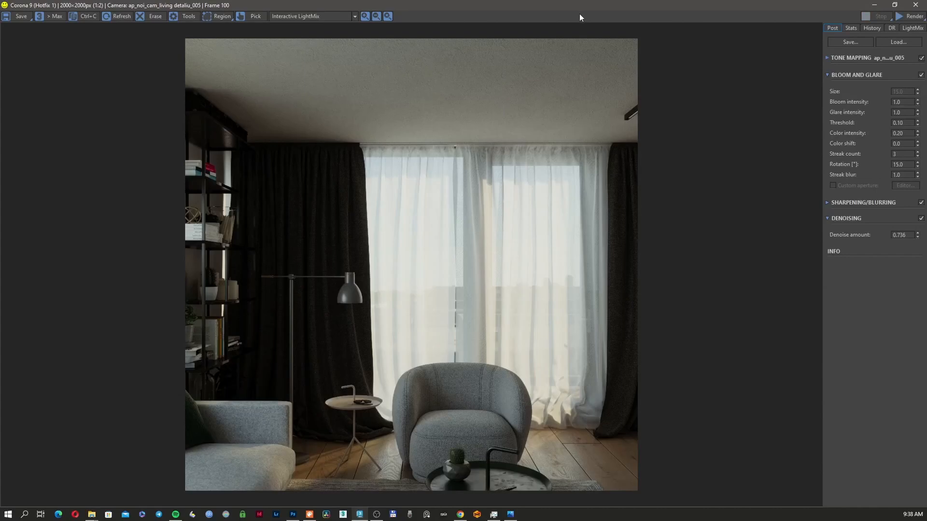
# Step: Examine the finished render up close, checking the dark curtain's weave and the folds and translucency of the sheer curtains
pyautogui.scroll(2, 321, 265)
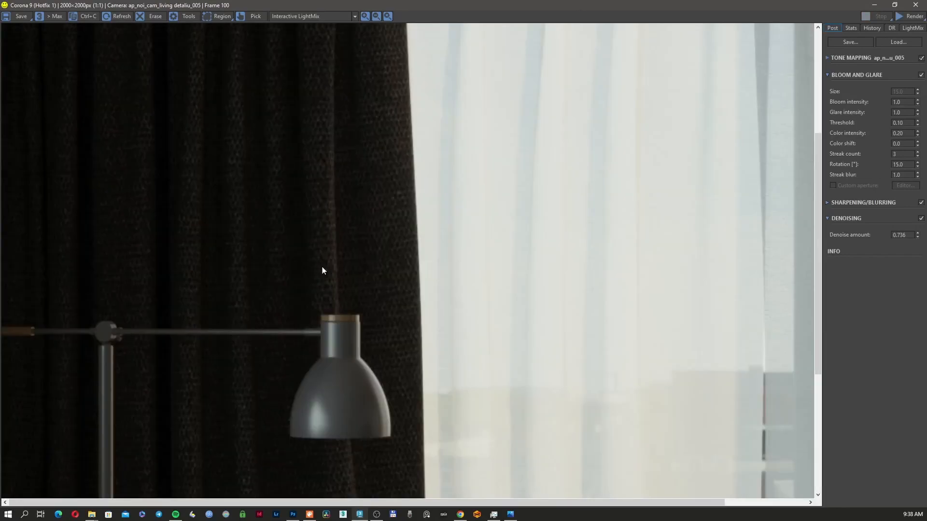
pyautogui.scroll(-1, 322, 266)
pyautogui.moveTo(309, 323); pyautogui.dragTo(311, 223, button='middle')
pyautogui.moveTo(312, 404); pyautogui.dragTo(309, 338, button='middle')
pyautogui.scroll(-1, 306, 371)
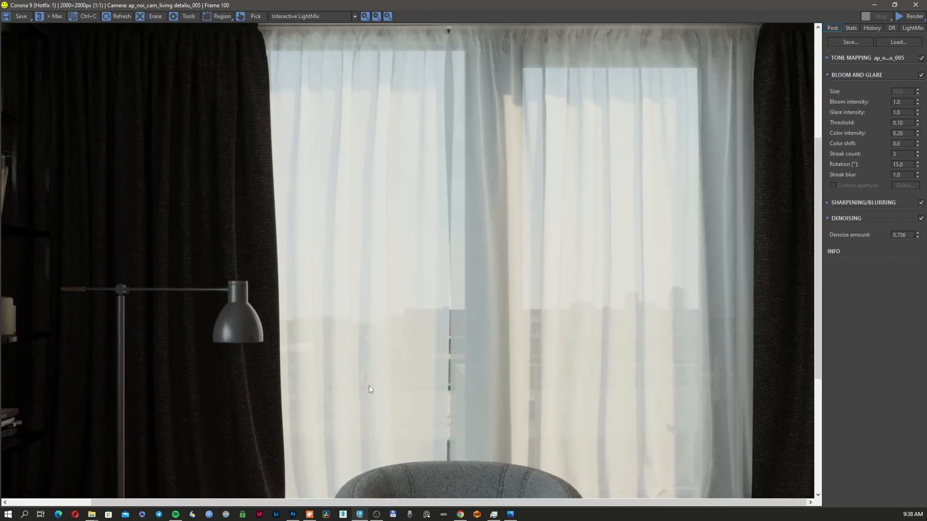
pyautogui.scroll(1, 459, 320)
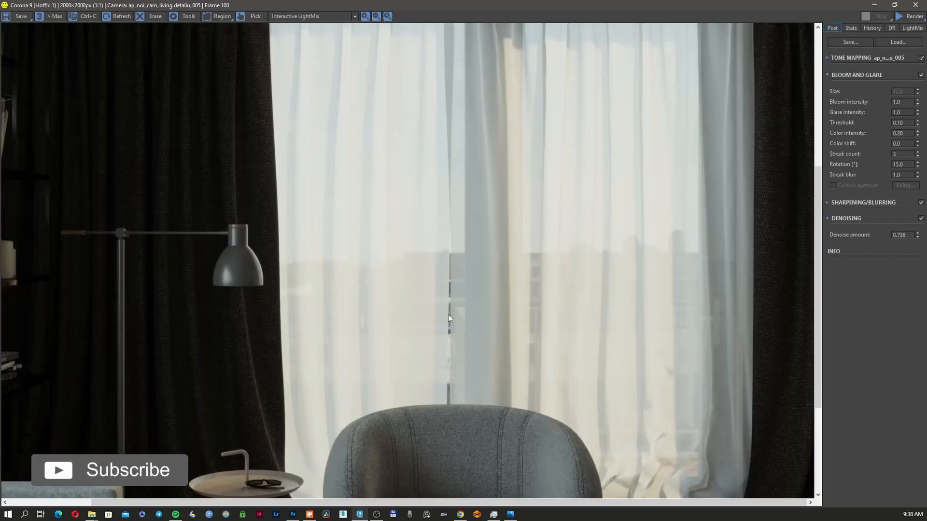
pyautogui.moveTo(428, 274); pyautogui.dragTo(427, 339, button='middle')
pyautogui.scroll(1, 427, 212)
pyautogui.scroll(-1, 427, 211)
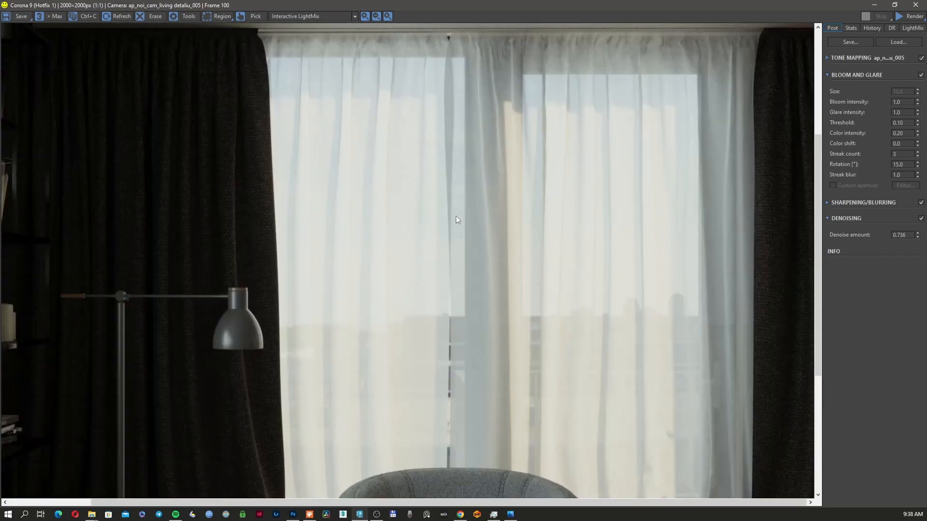
pyautogui.scroll(1, 578, 240)
pyautogui.scroll(-1, 561, 239)
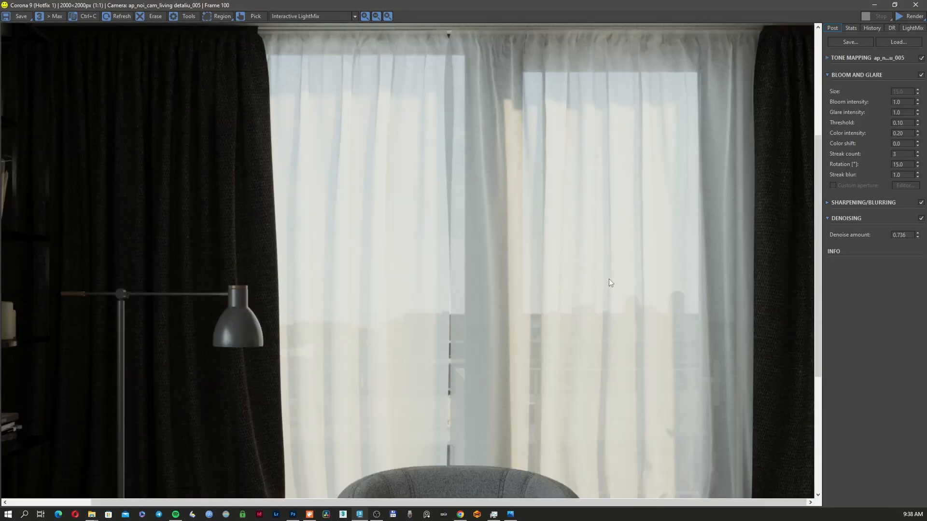
pyautogui.moveTo(609, 279); pyautogui.dragTo(526, 236, button='middle')
pyautogui.moveTo(531, 269); pyautogui.dragTo(533, 230, button='middle')
pyautogui.scroll(-1, 540, 252)
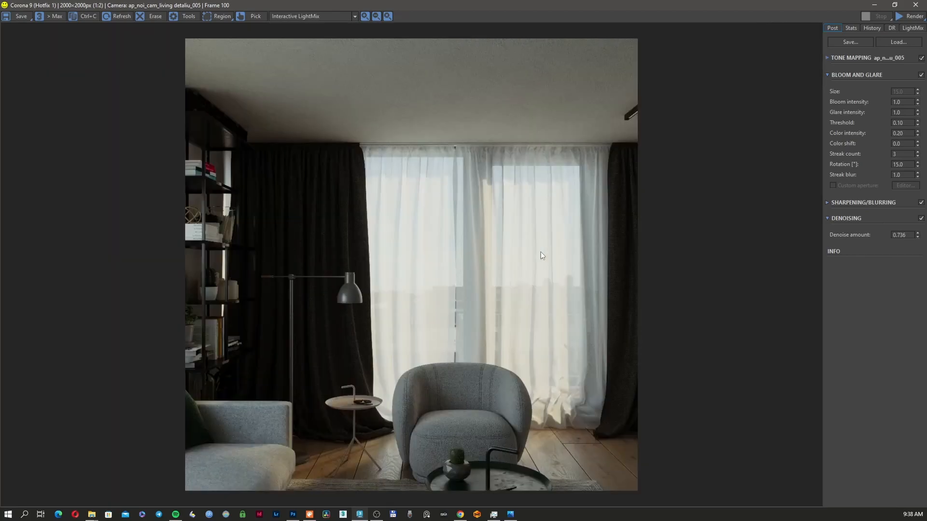